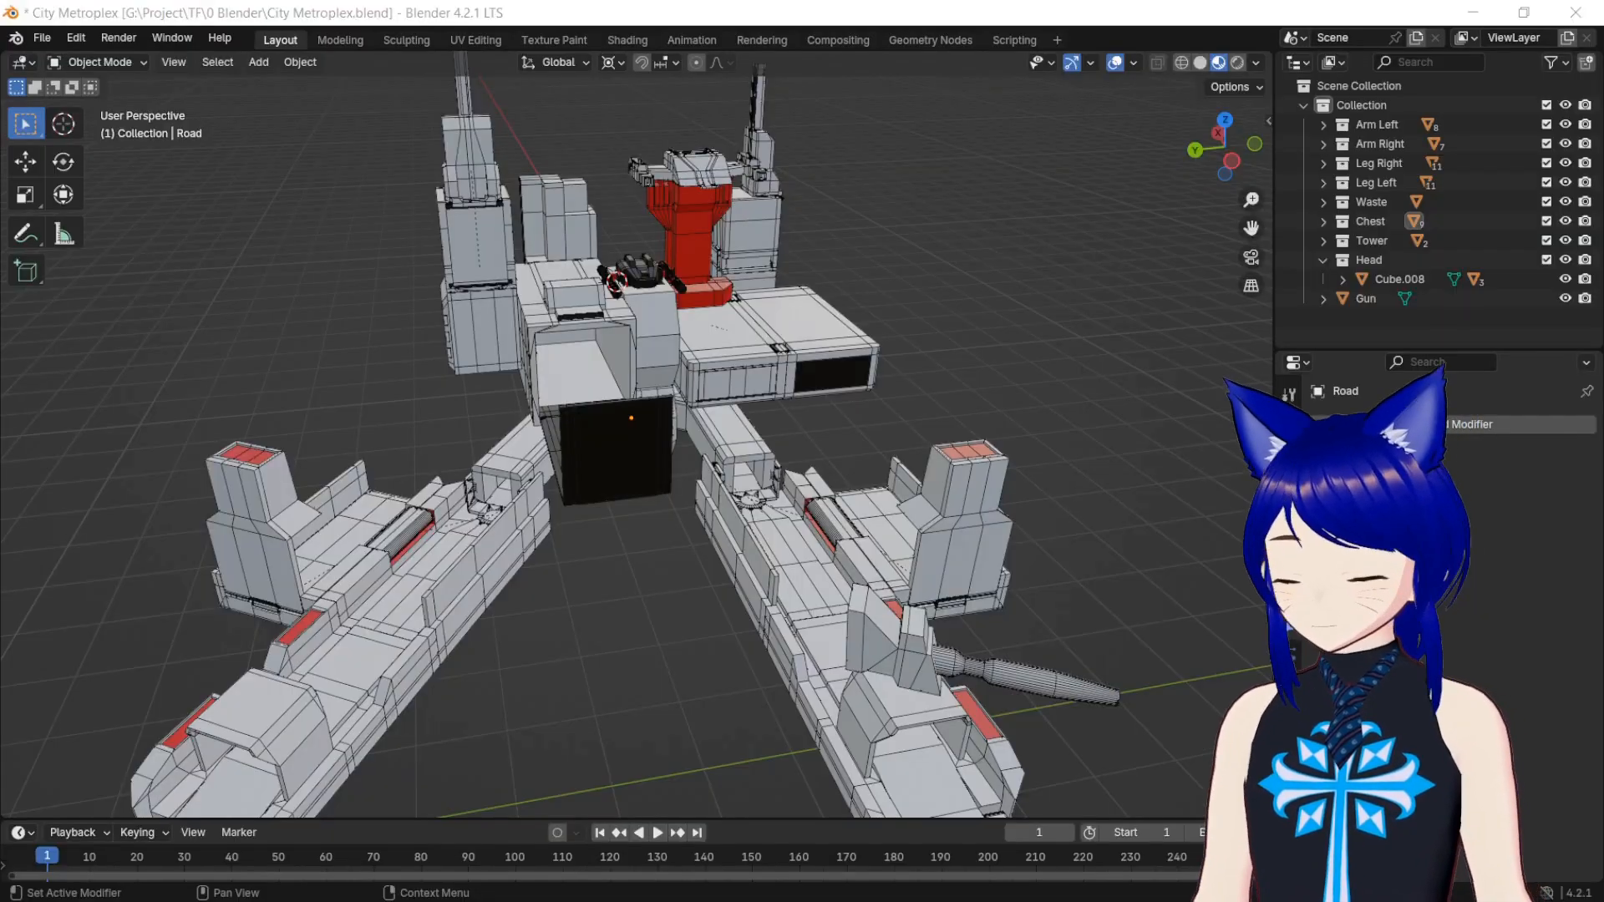
Step: Examine the front of the left leg, checking which parts belong to the wheel cylinders and which to the ramp
drag(1235, 142, 1145, 149)
drag(1251, 227, 1045, 600)
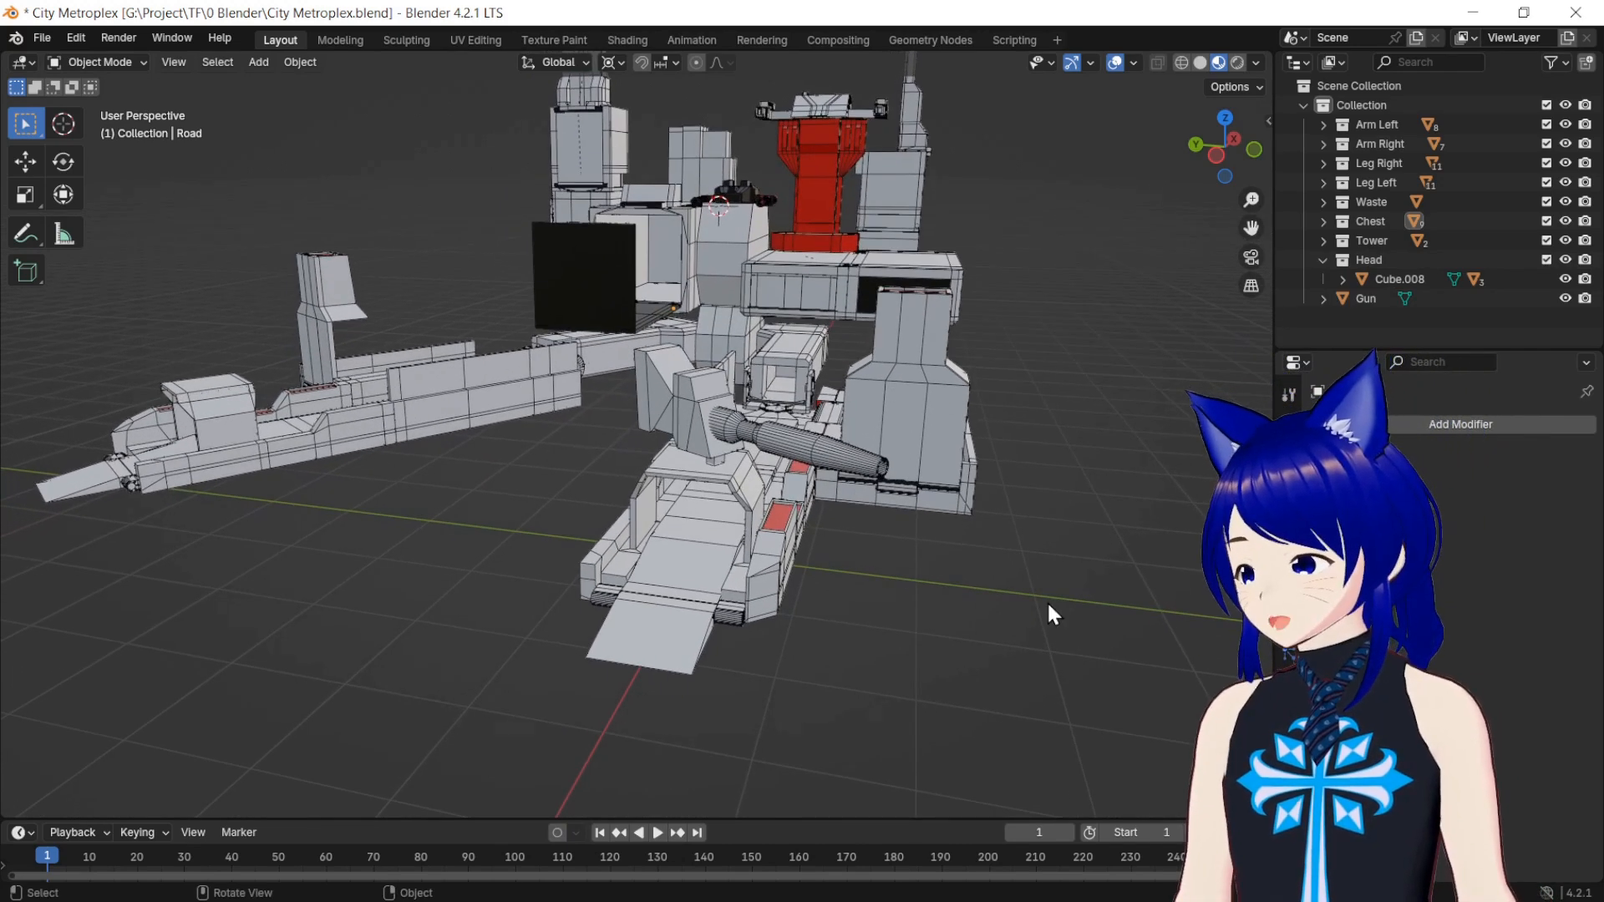
scroll(1047, 601, up, 8)
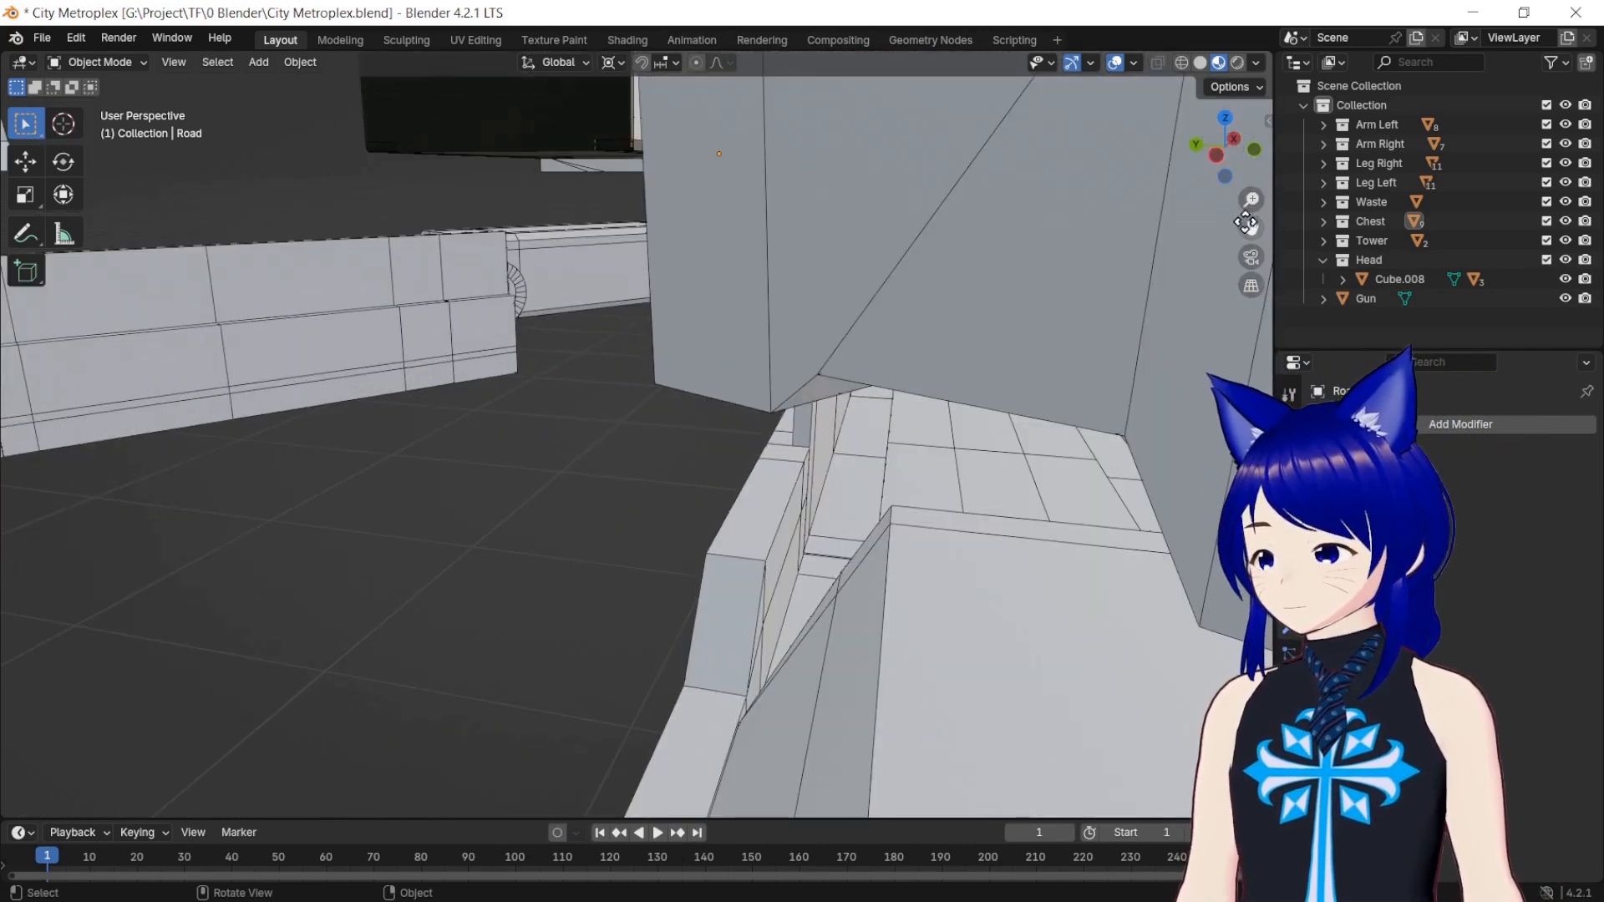
scroll(997, 407, up, 8)
scroll(997, 407, down, 10)
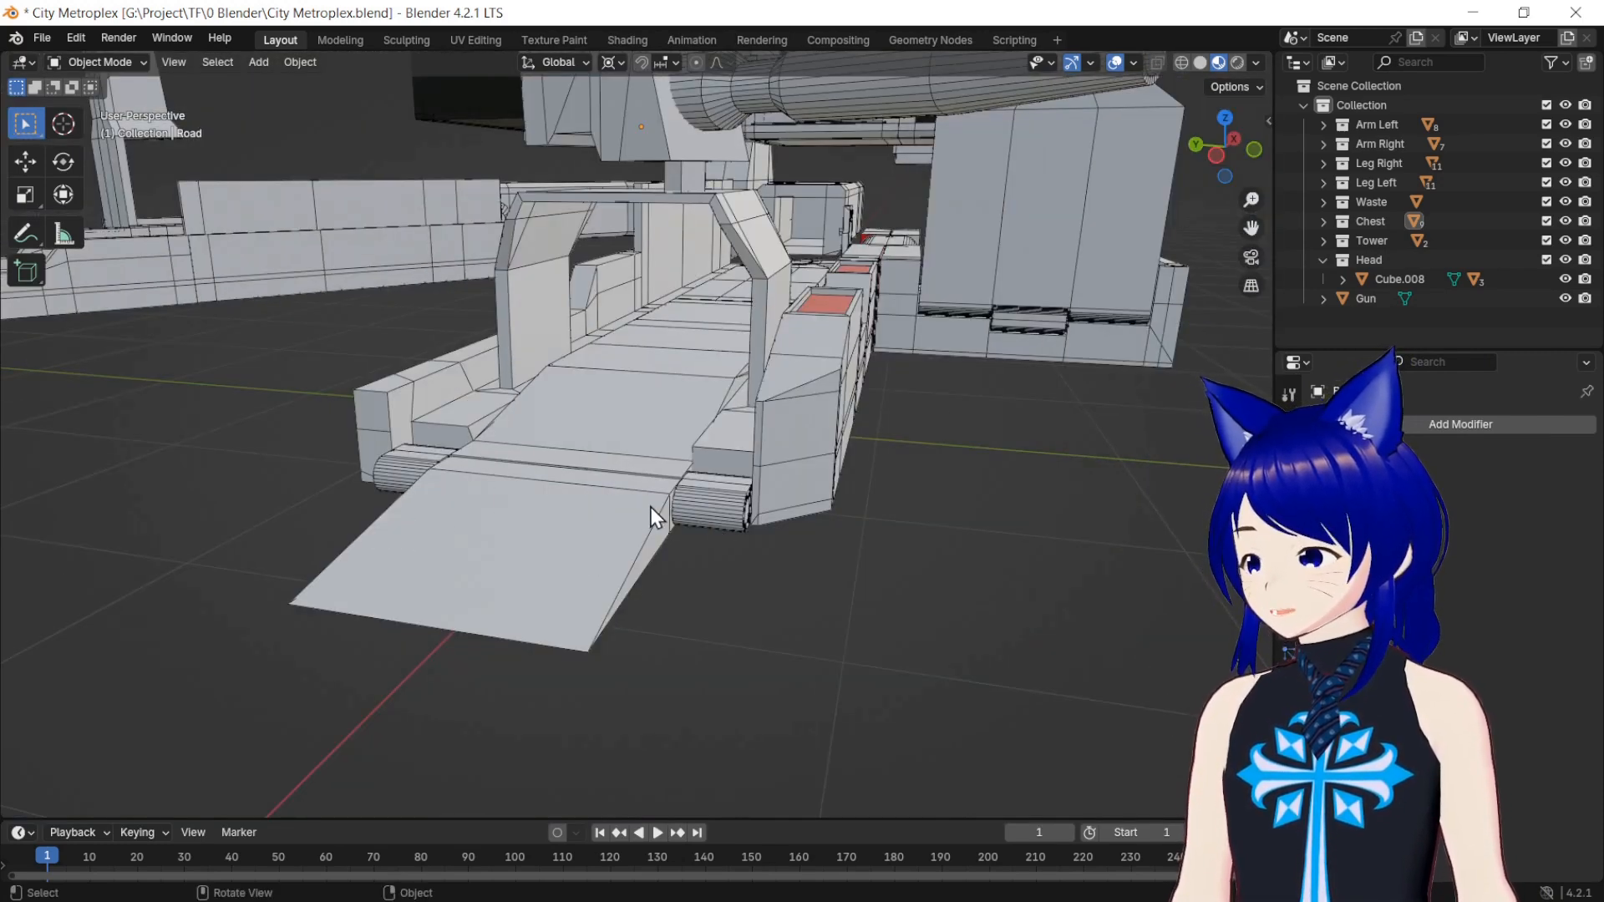
click(707, 509)
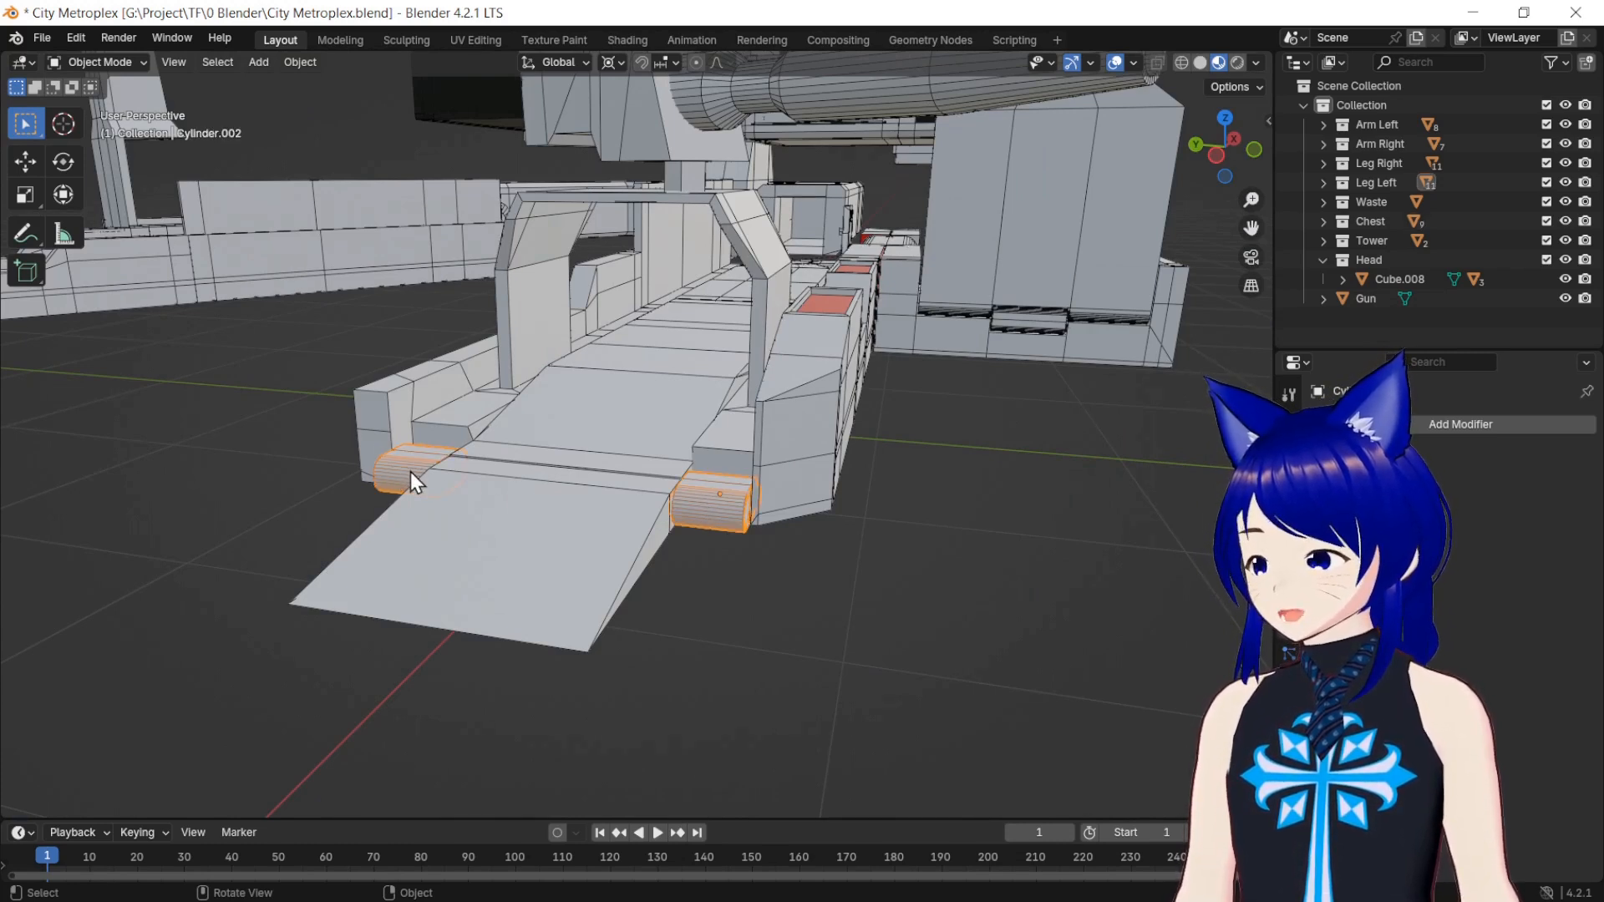
click(610, 547)
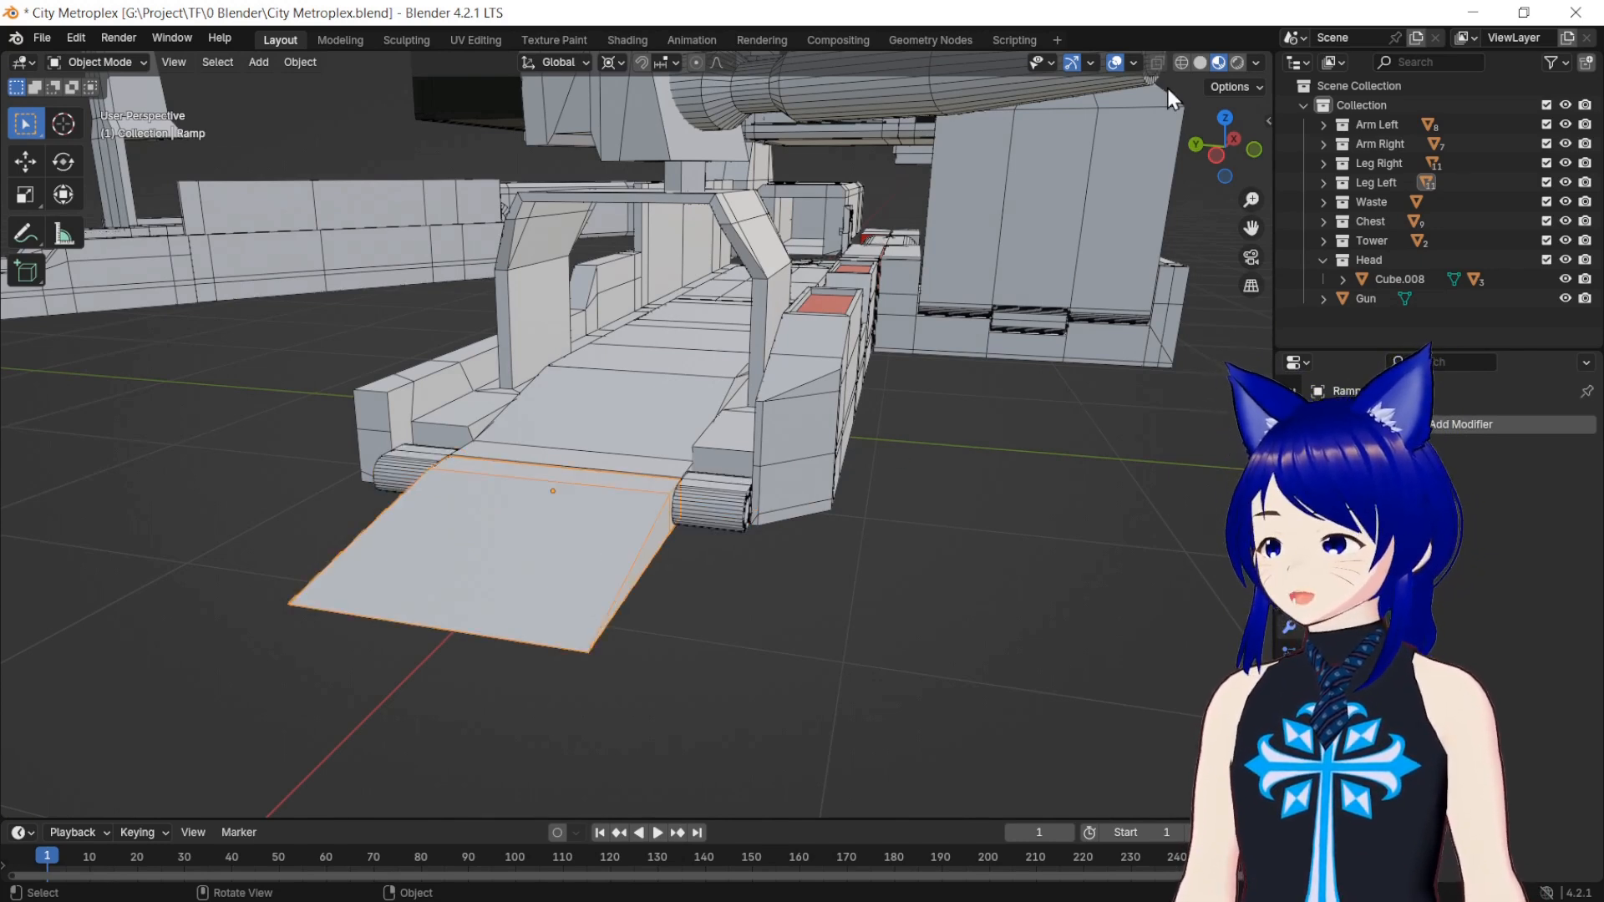
Step: Show the model in see-through wireframe and select the wheel cylinders on both sides of the left leg's ramp
click(1181, 64)
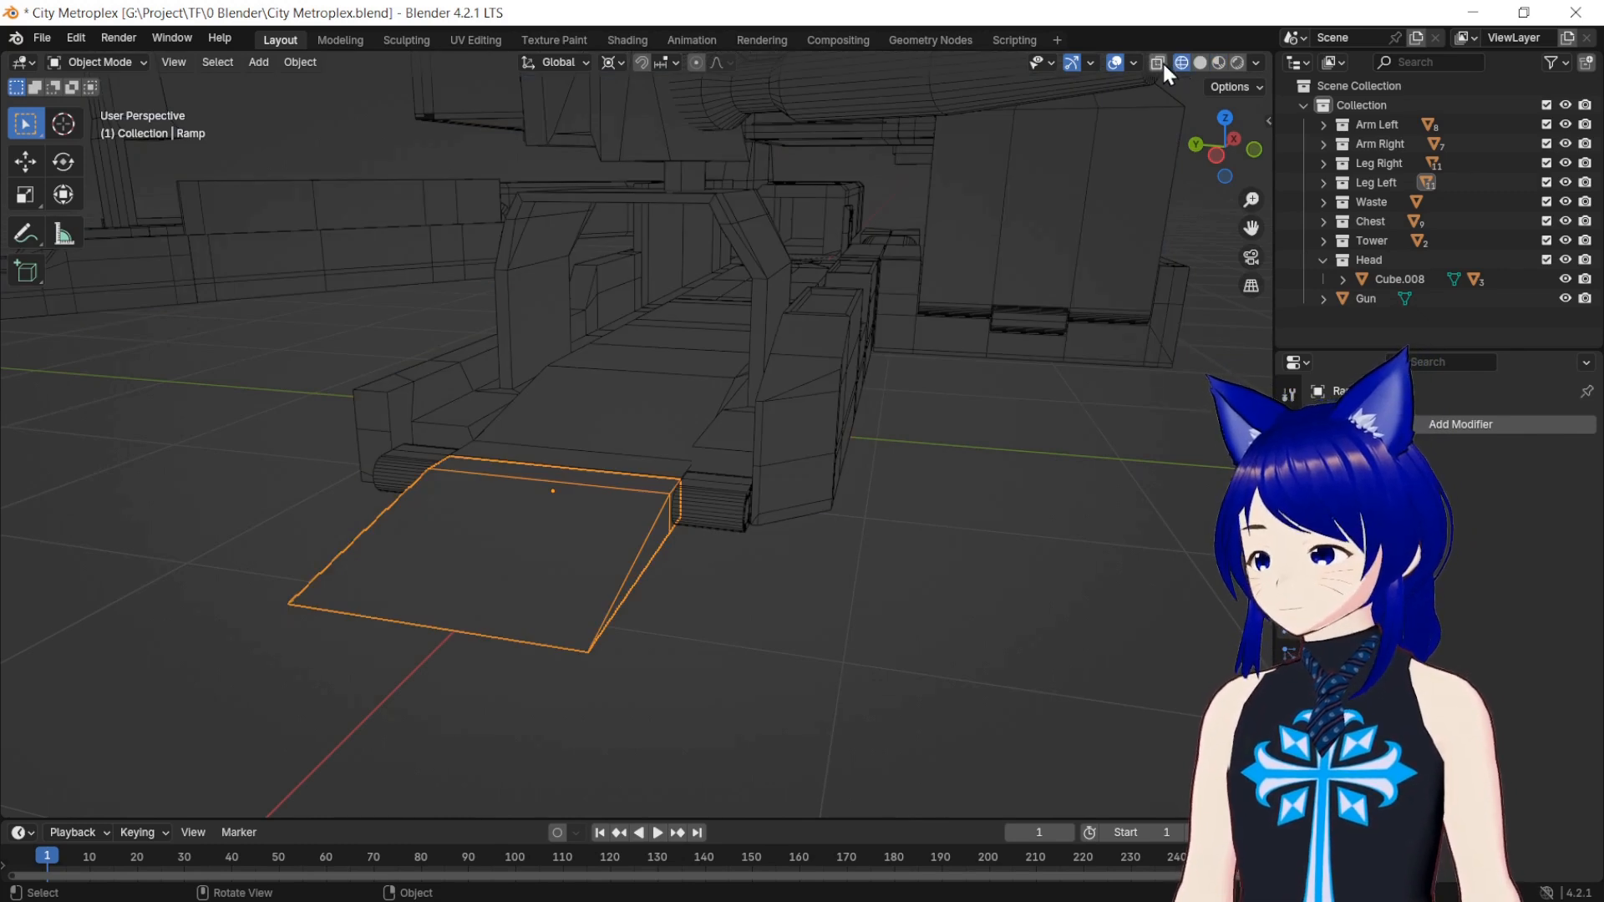
click(1157, 62)
click(693, 506)
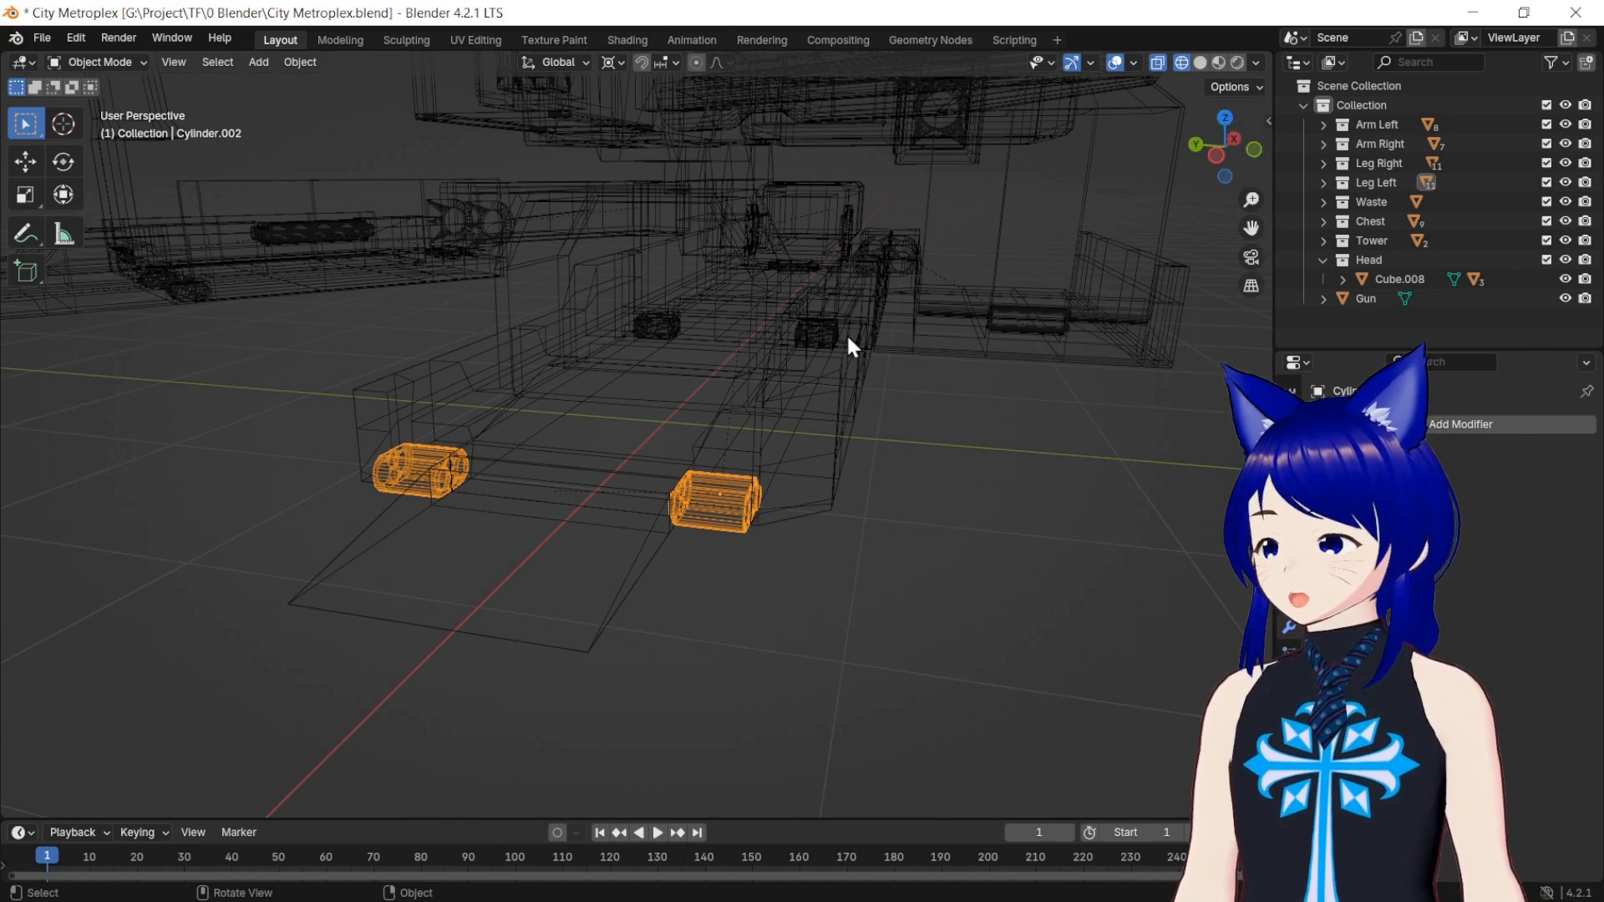
click(769, 590)
click(723, 535)
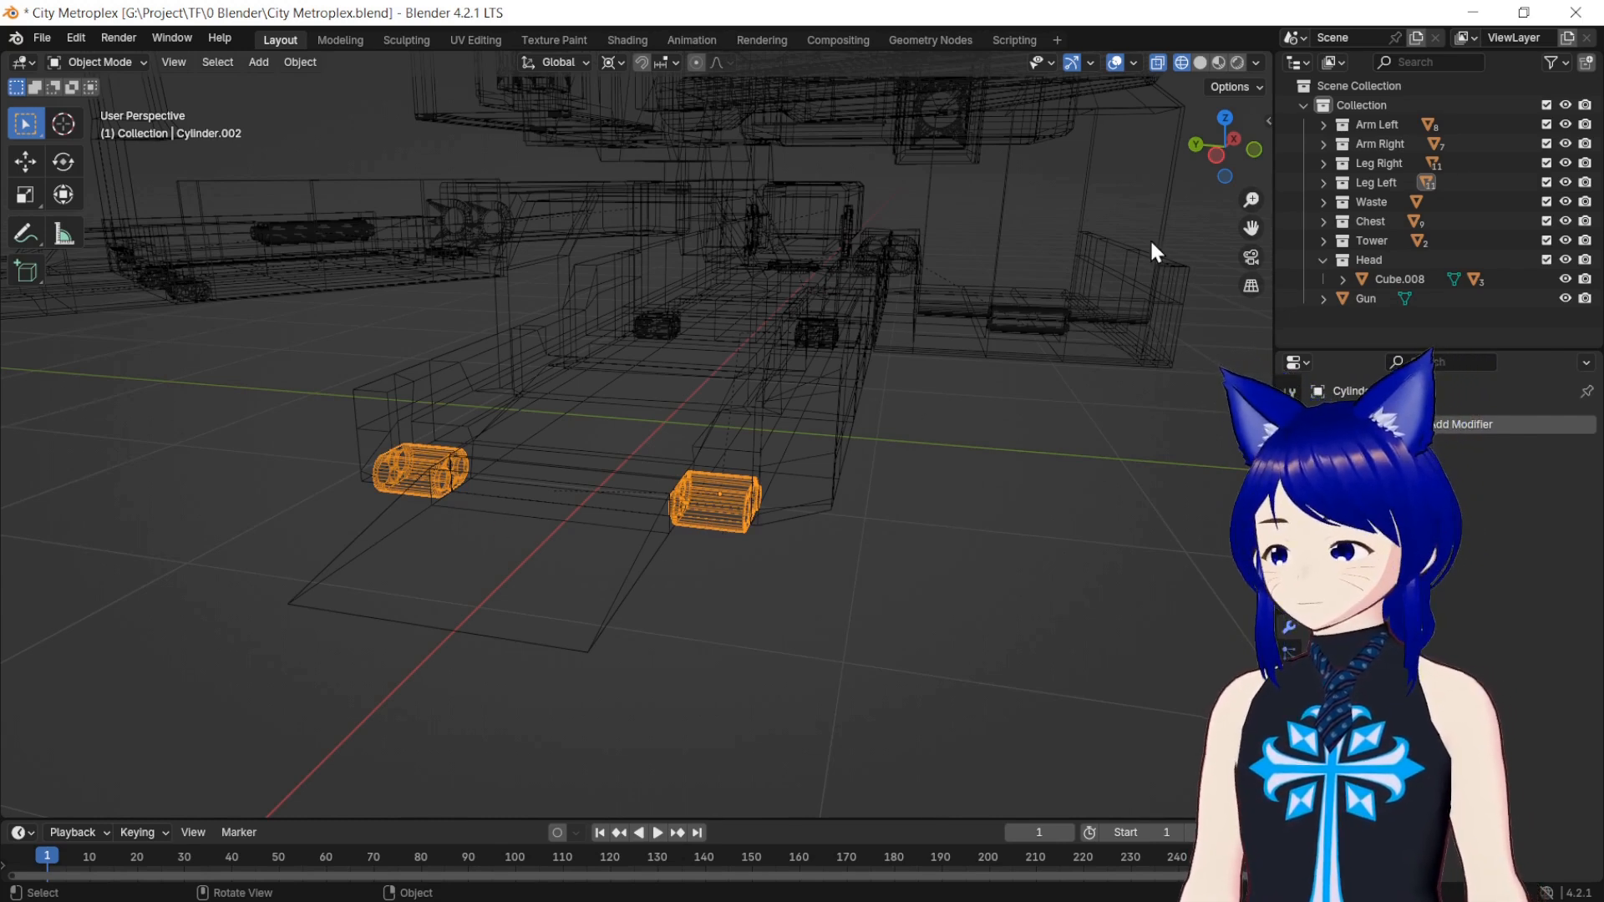
click(650, 521)
click(704, 506)
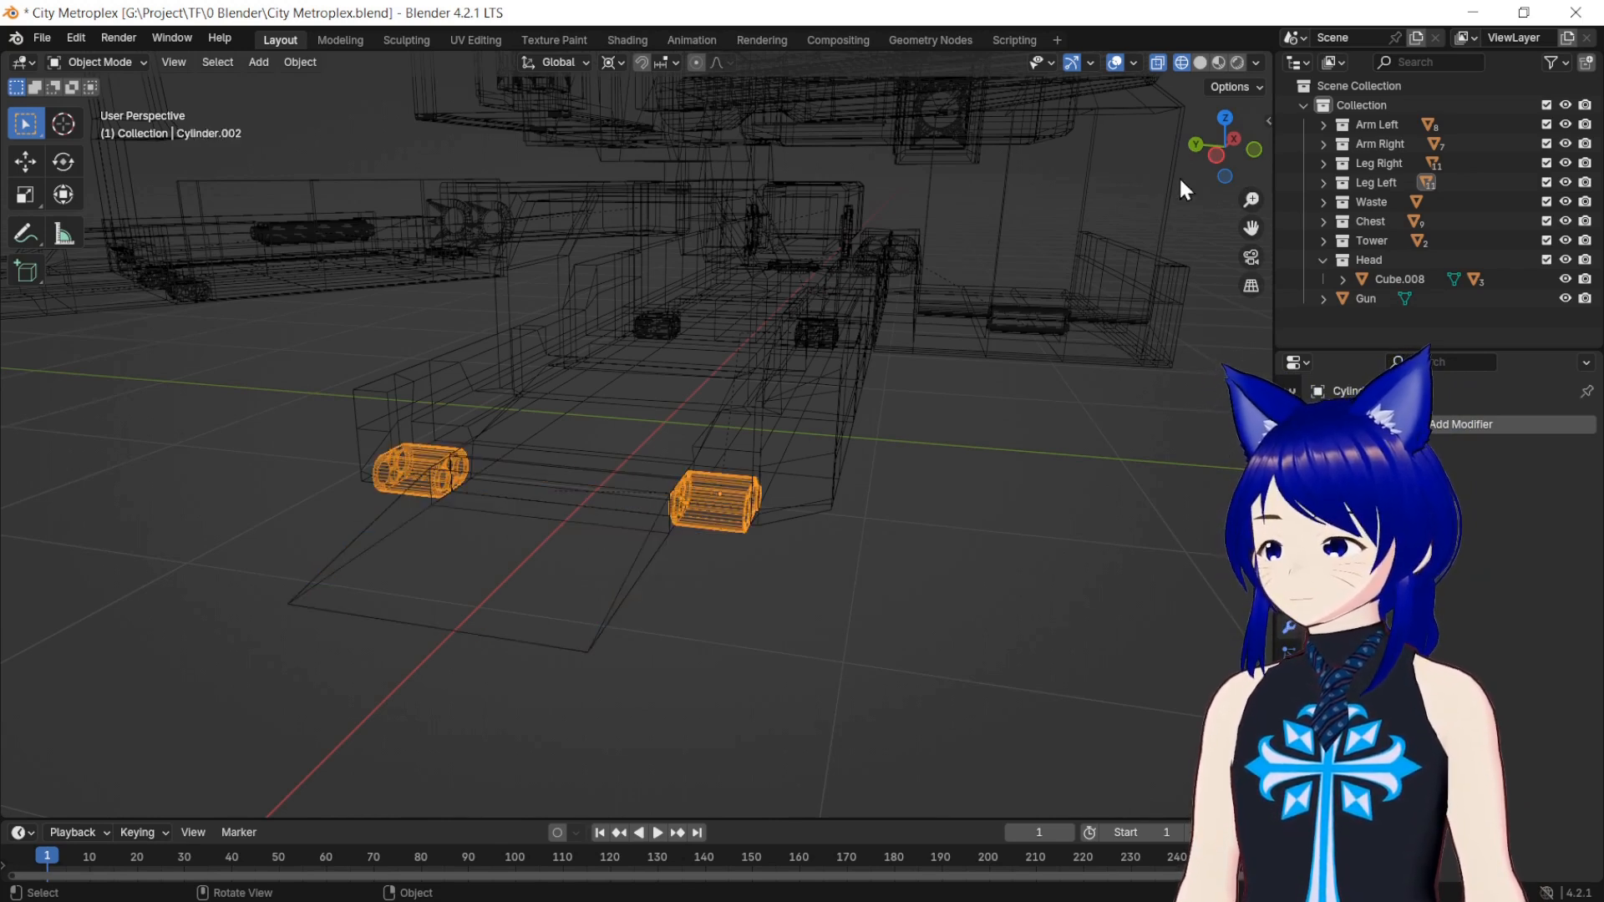
Step: Try to rotate the selected wheel cylinders in the front orthographic view with the current pivot point
click(1234, 138)
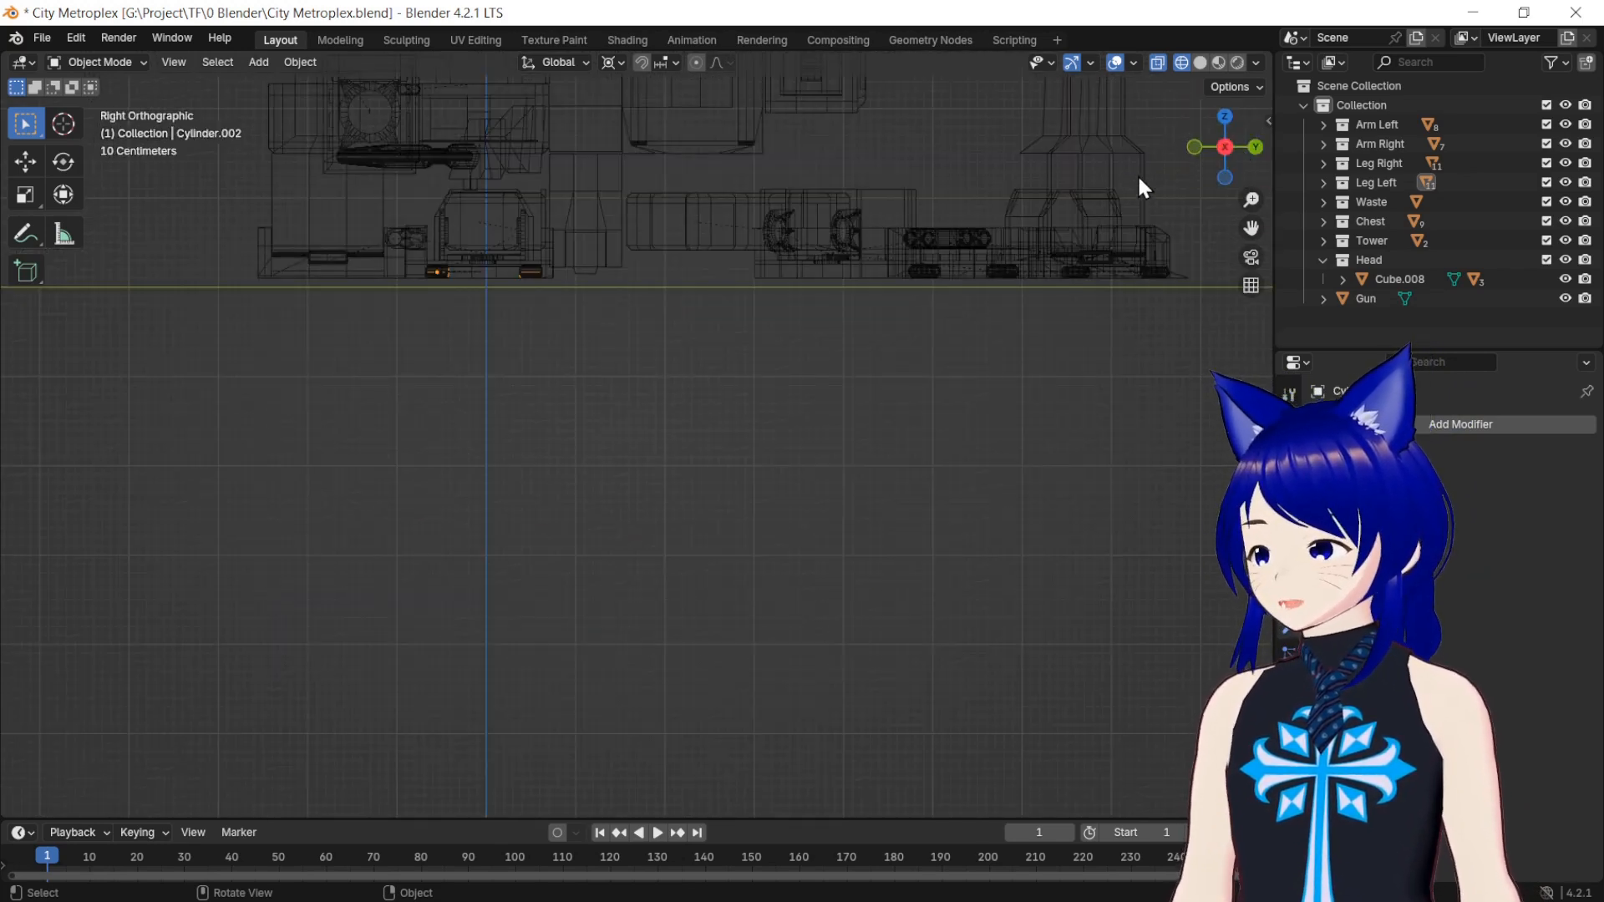
click(1195, 147)
drag(1250, 227, 1602, 341)
scroll(823, 409, up, 5)
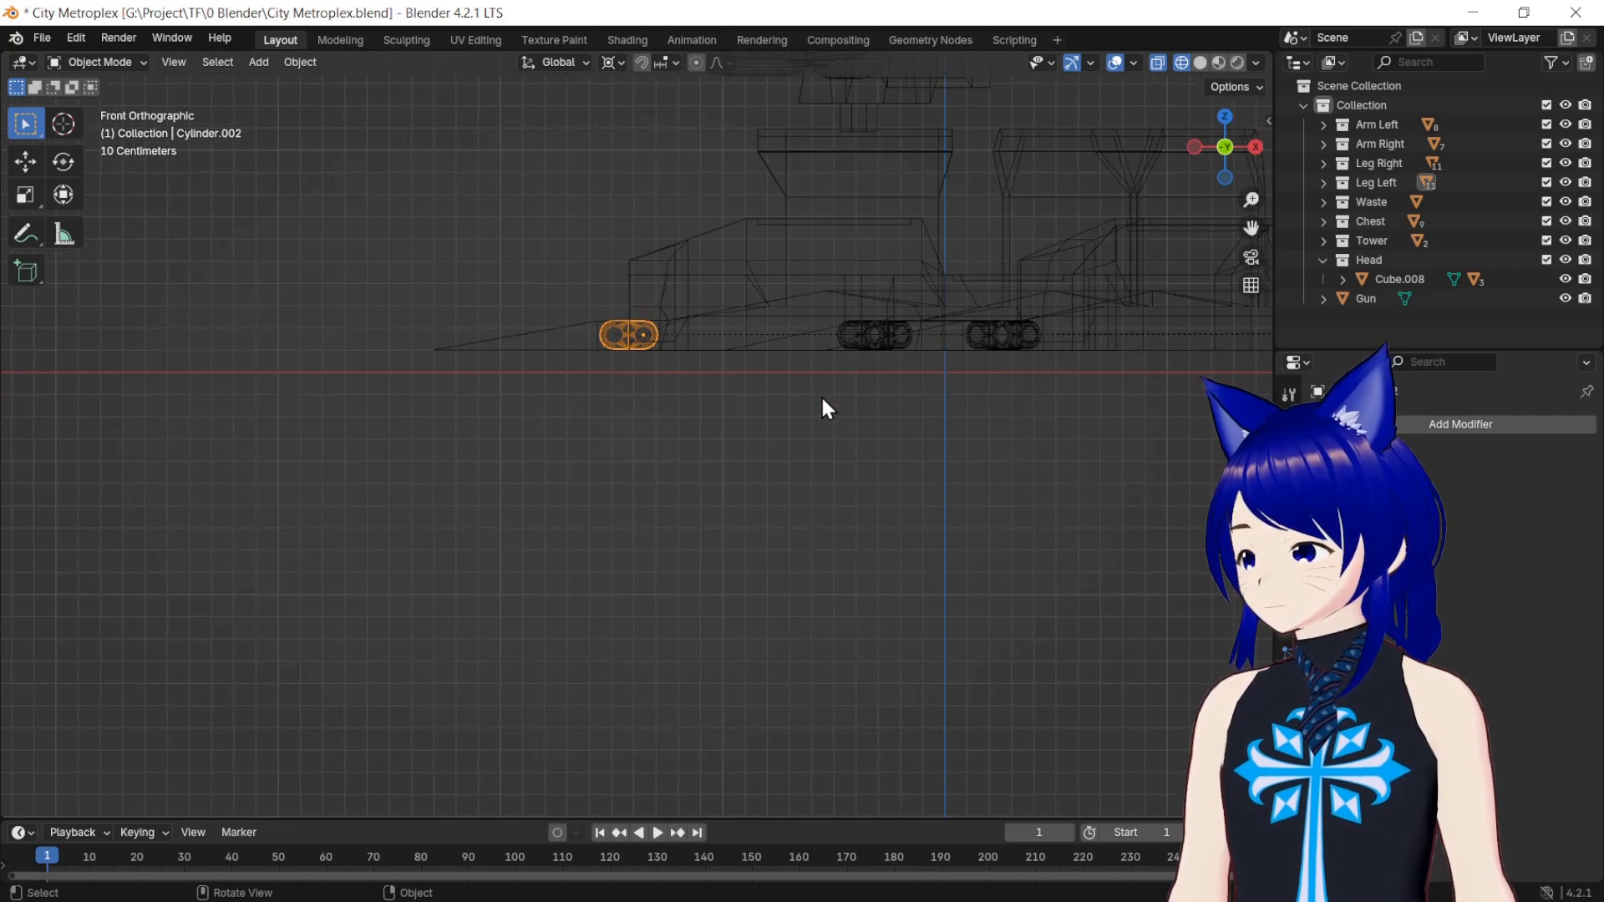
scroll(827, 409, up, 1)
drag(1251, 227, 1236, 333)
text(r9)
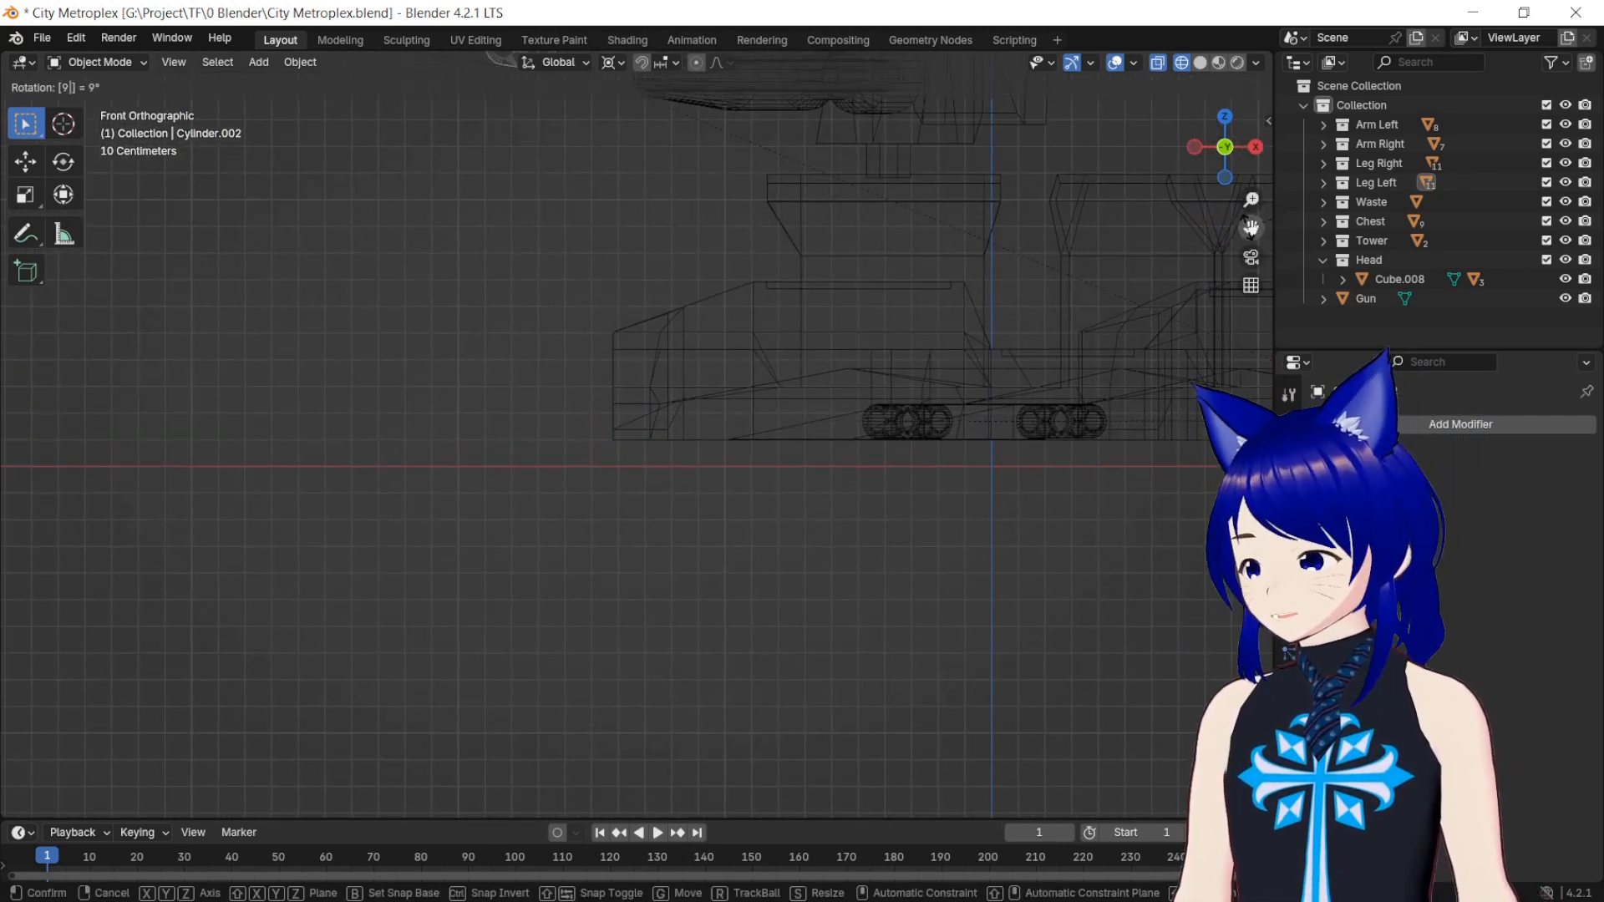
key(Escape)
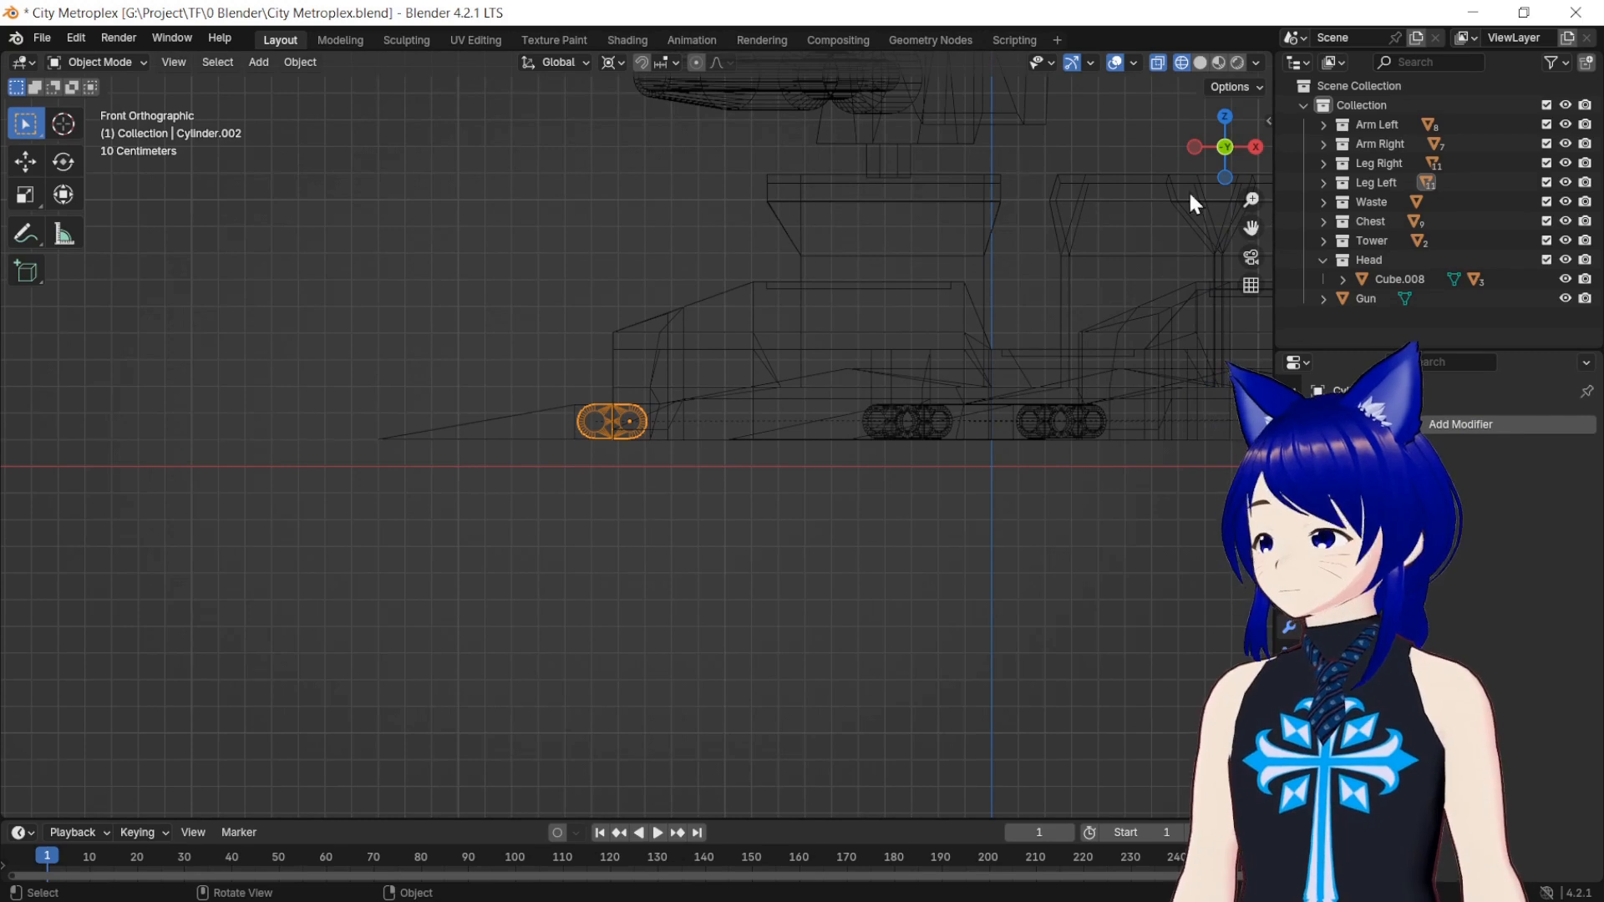
Step: Change the transform pivot point and rotate the wheel cylinders 90° in the front view
click(614, 63)
click(652, 156)
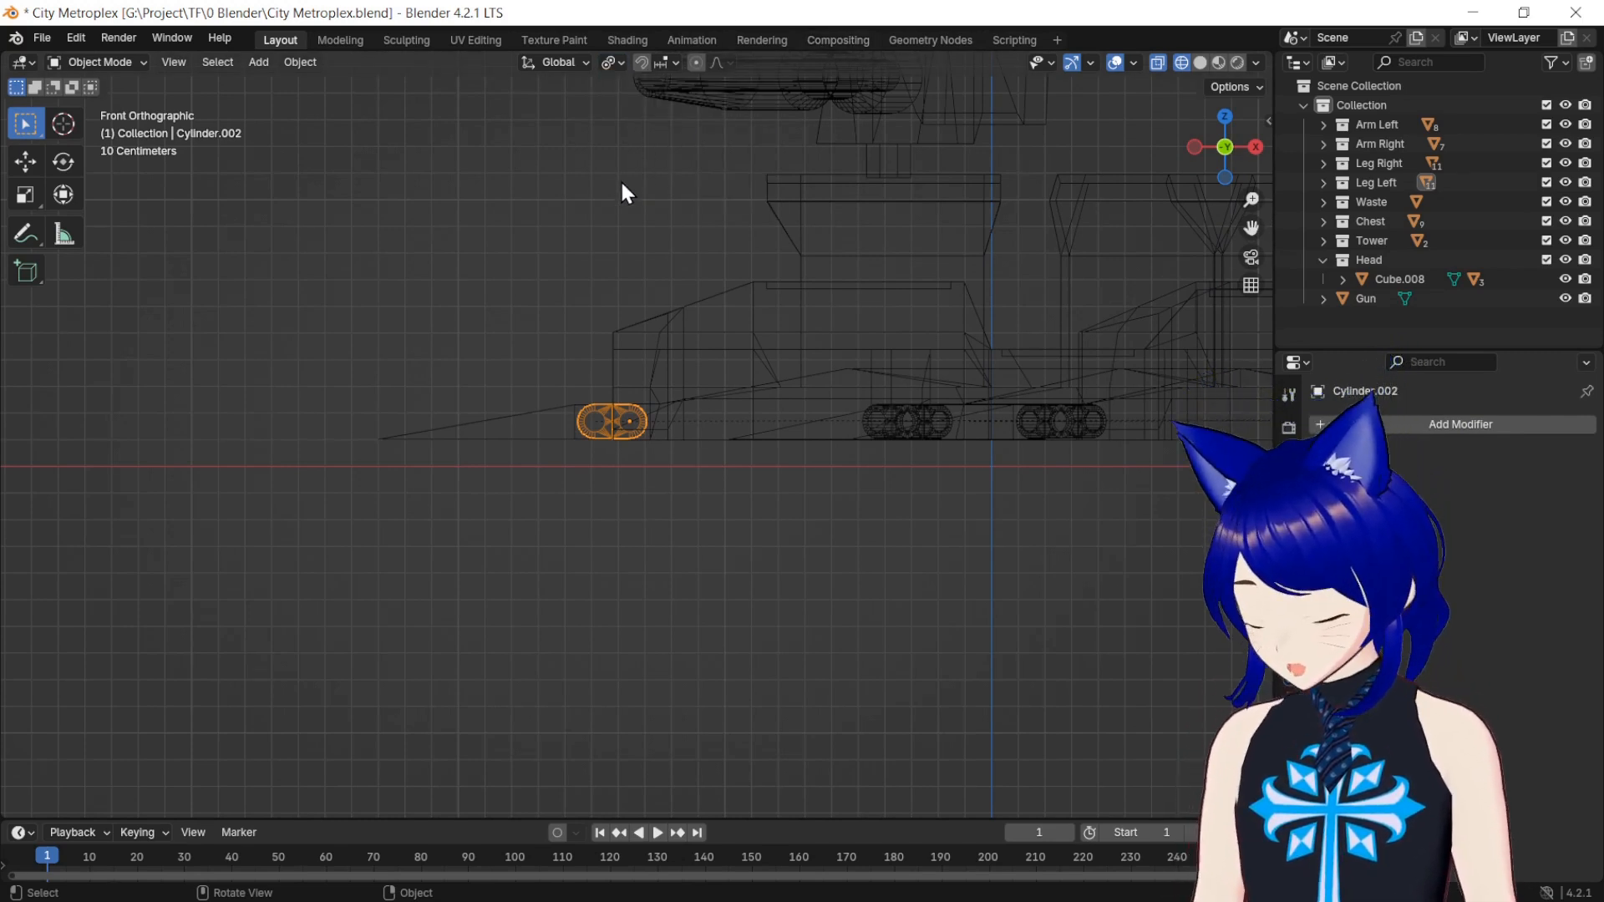
text(r90)
key(Return)
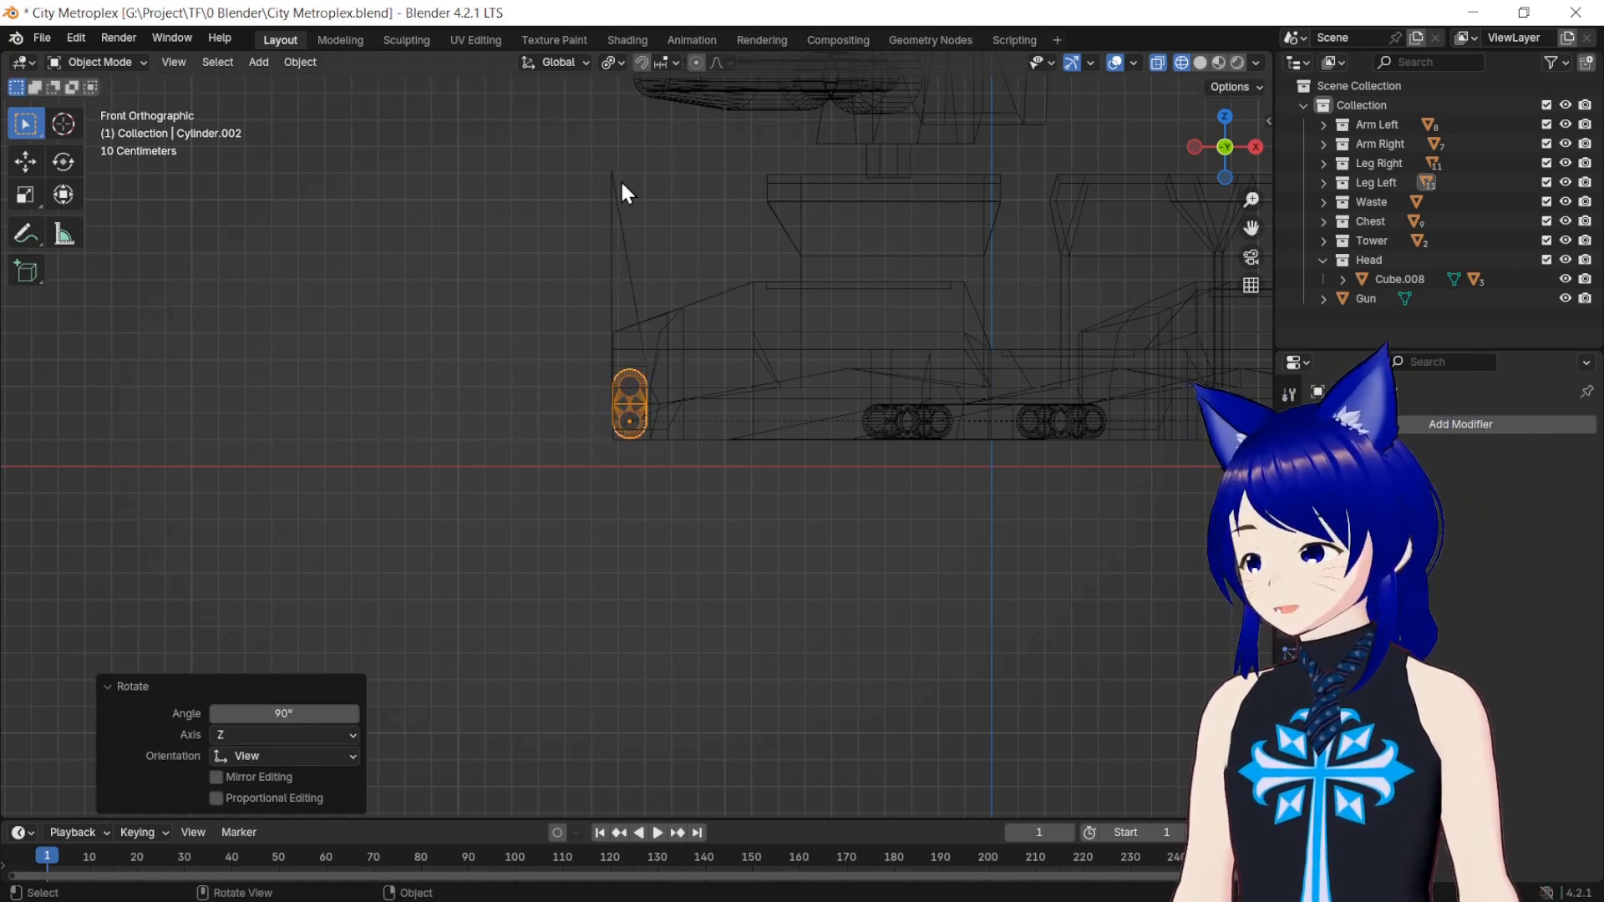
Step: Inspect the rotated wheel cylinders and ramp in Material Preview shading, and undo the 90° rotation
click(1216, 67)
mouse_move(1223, 152)
mouse_down()
mouse_move(1186, 163)
mouse_move(1128, 368)
mouse_up()
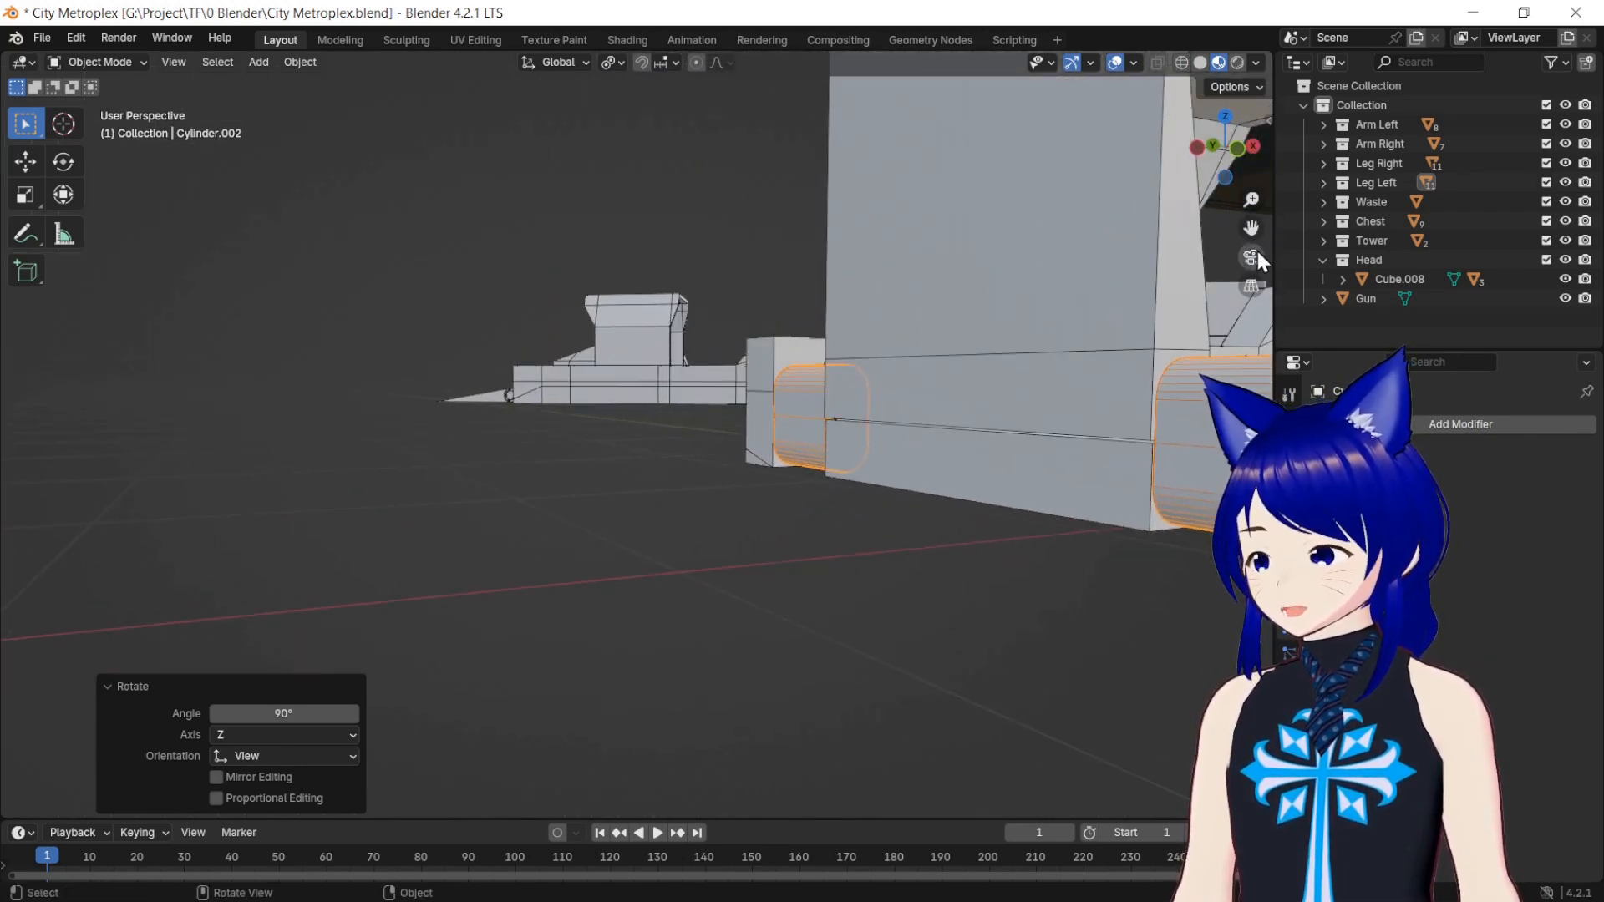
drag(1251, 227, 924, 311)
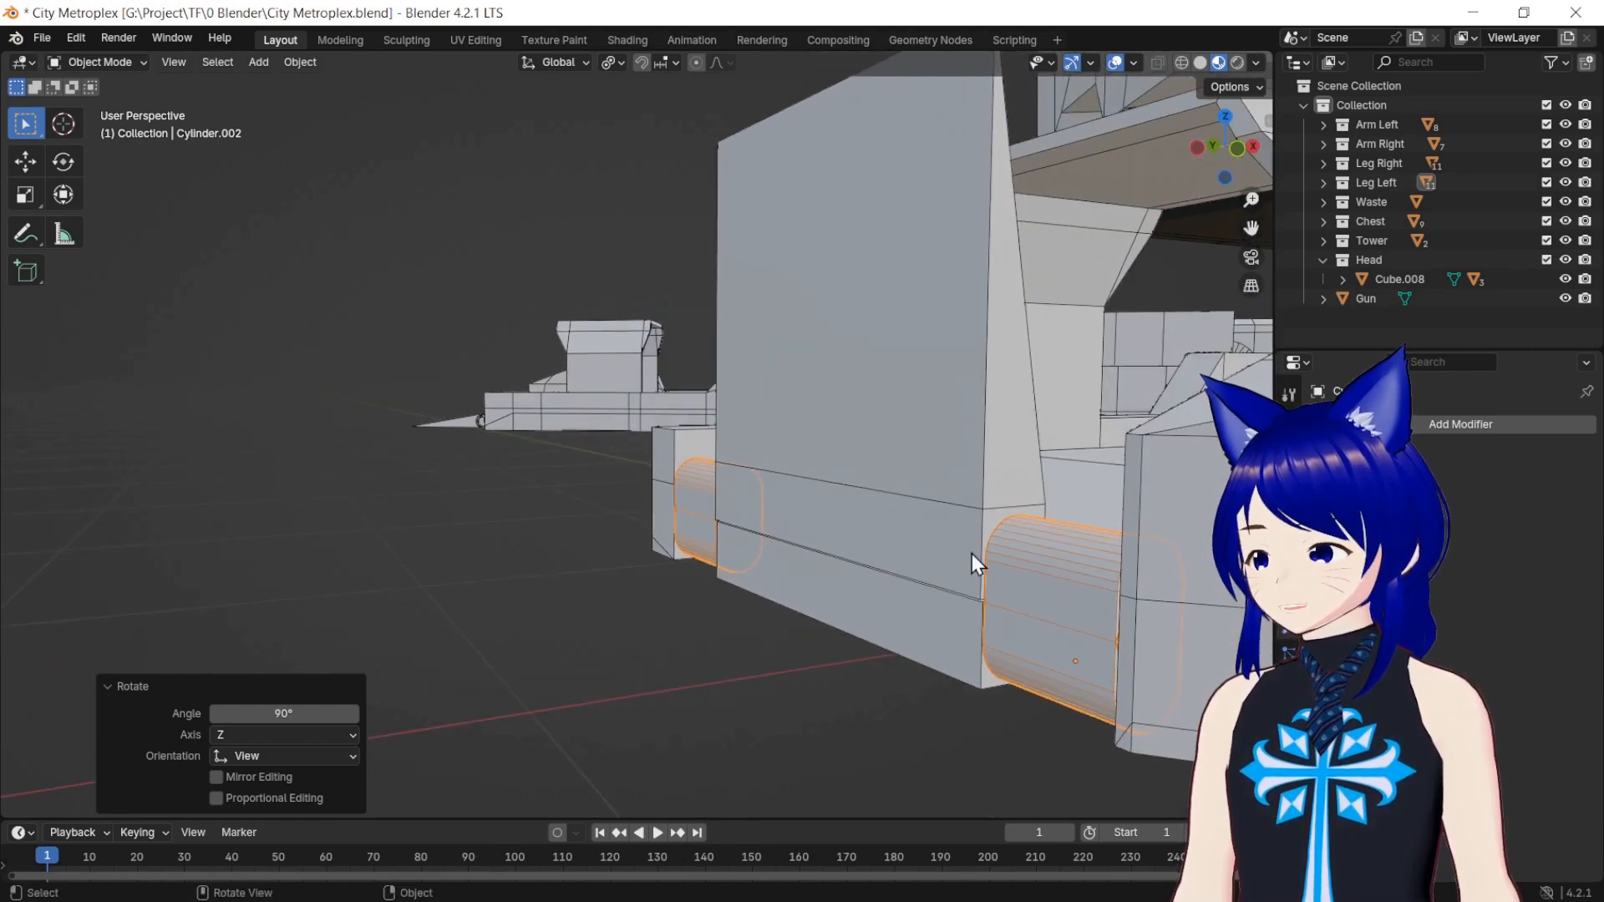
scroll(953, 415, down, 3)
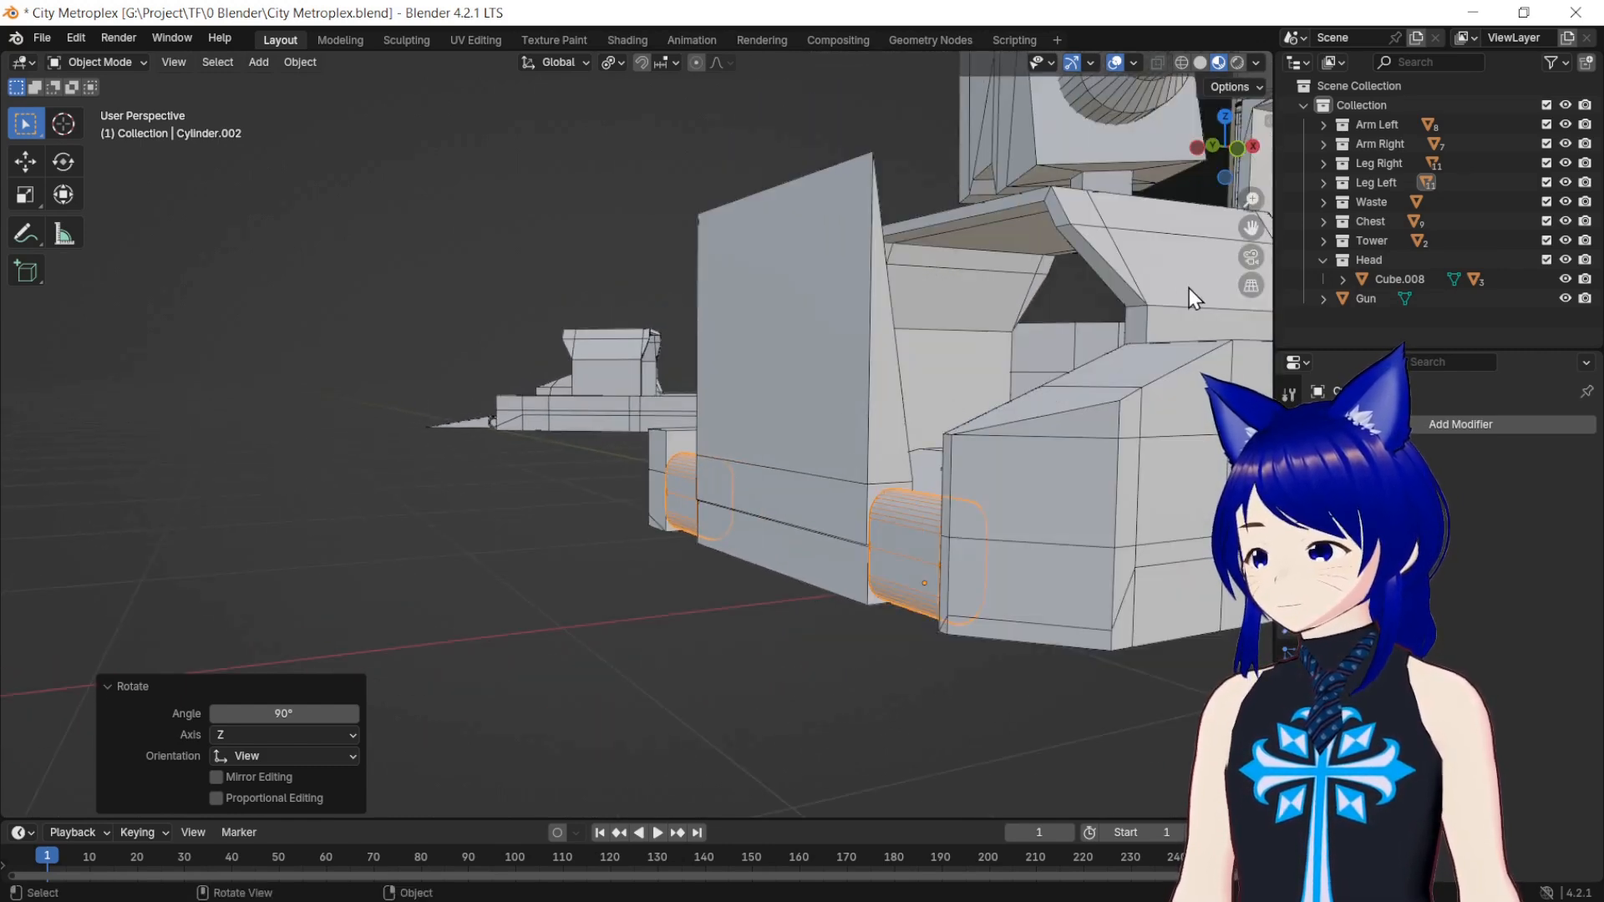
drag(1235, 138, 1174, 146)
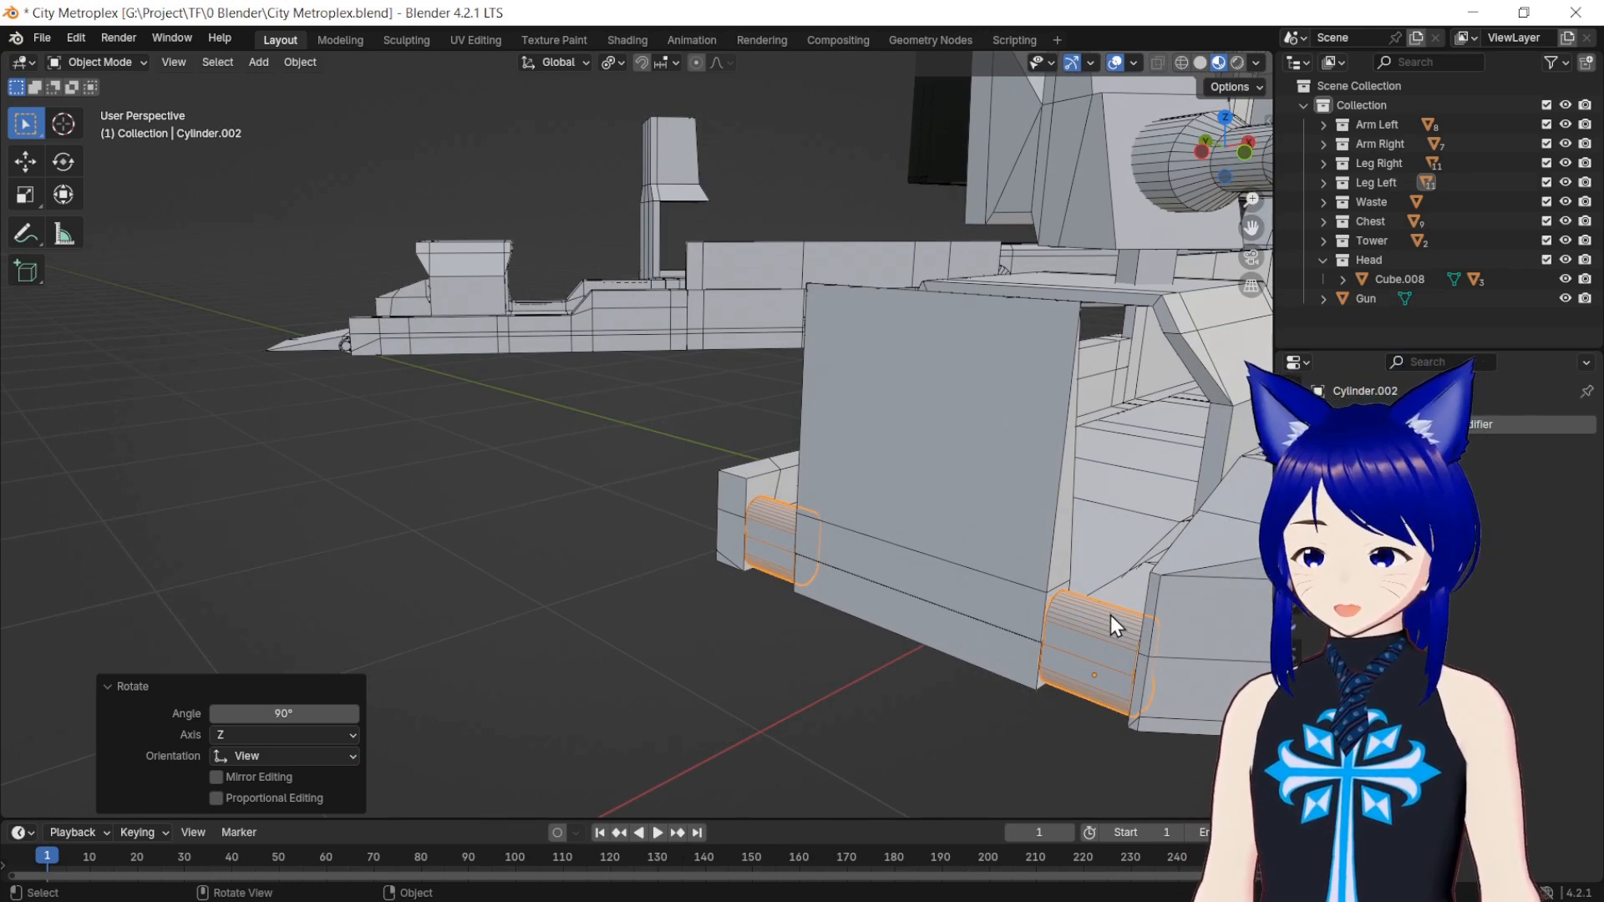
click(761, 566)
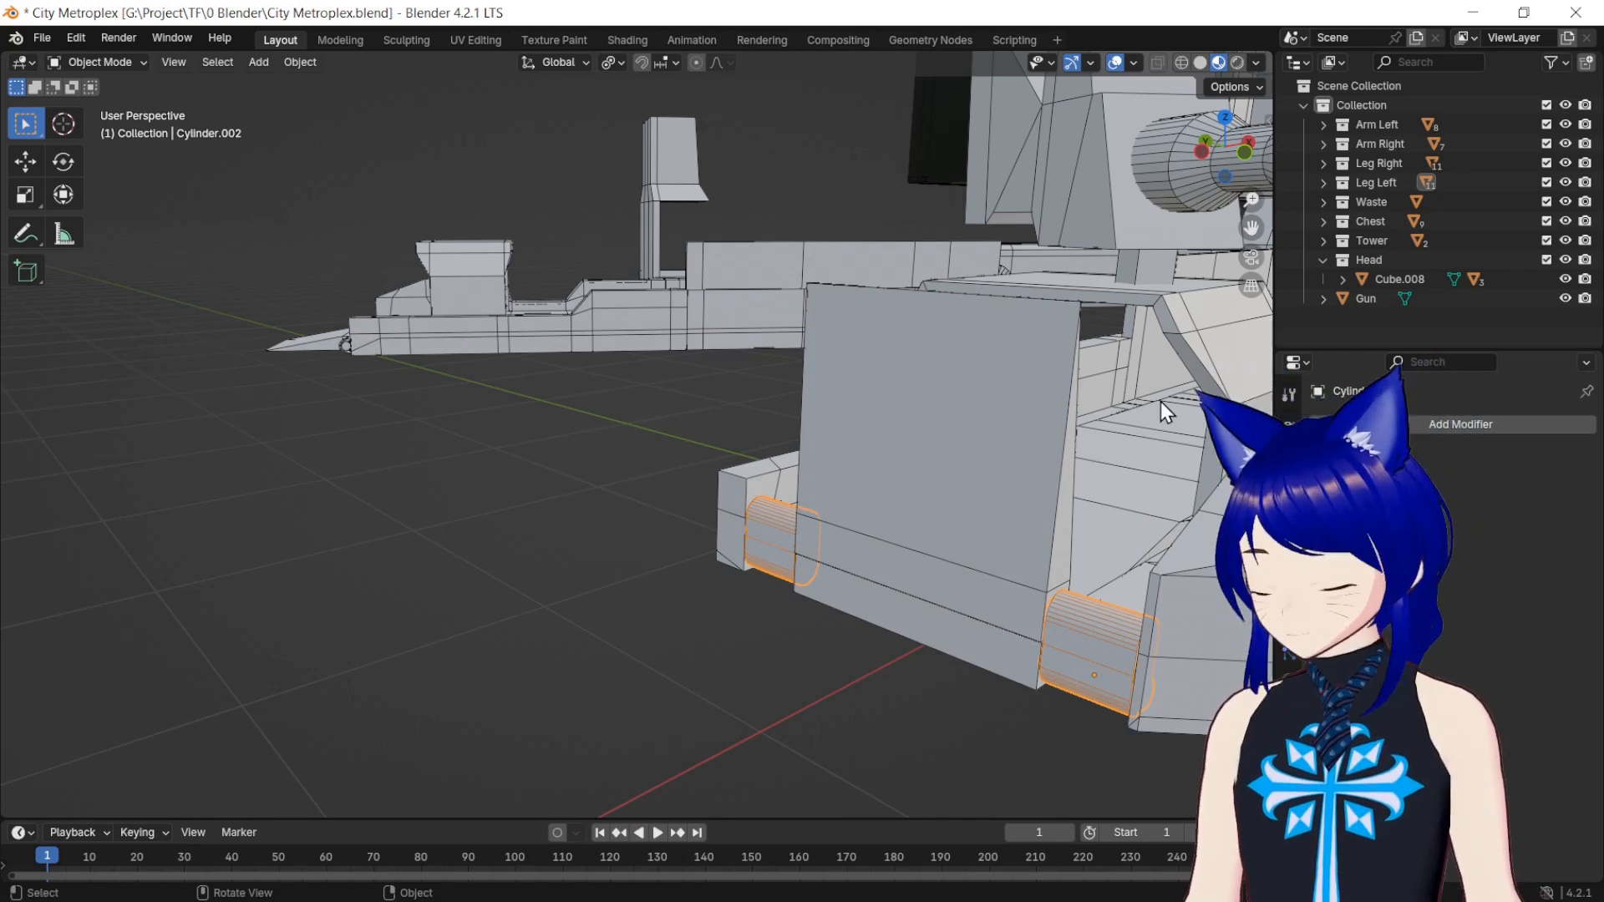
key(ctrl+z)
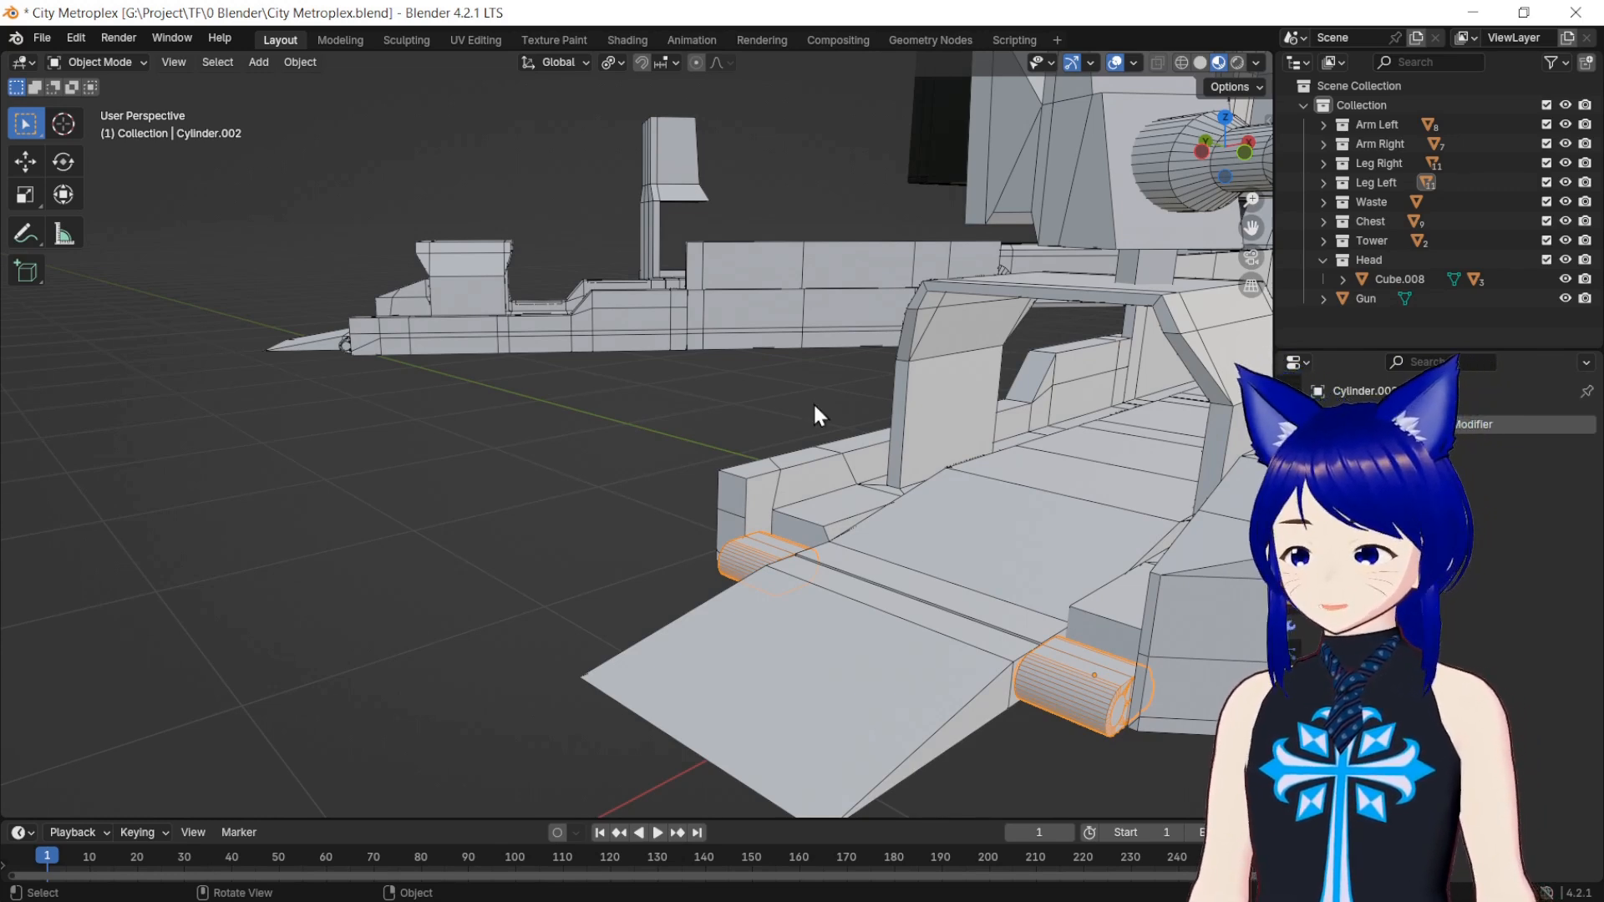
Step: Create a new General file without saving the current changes, and delete the default camera and light
click(41, 37)
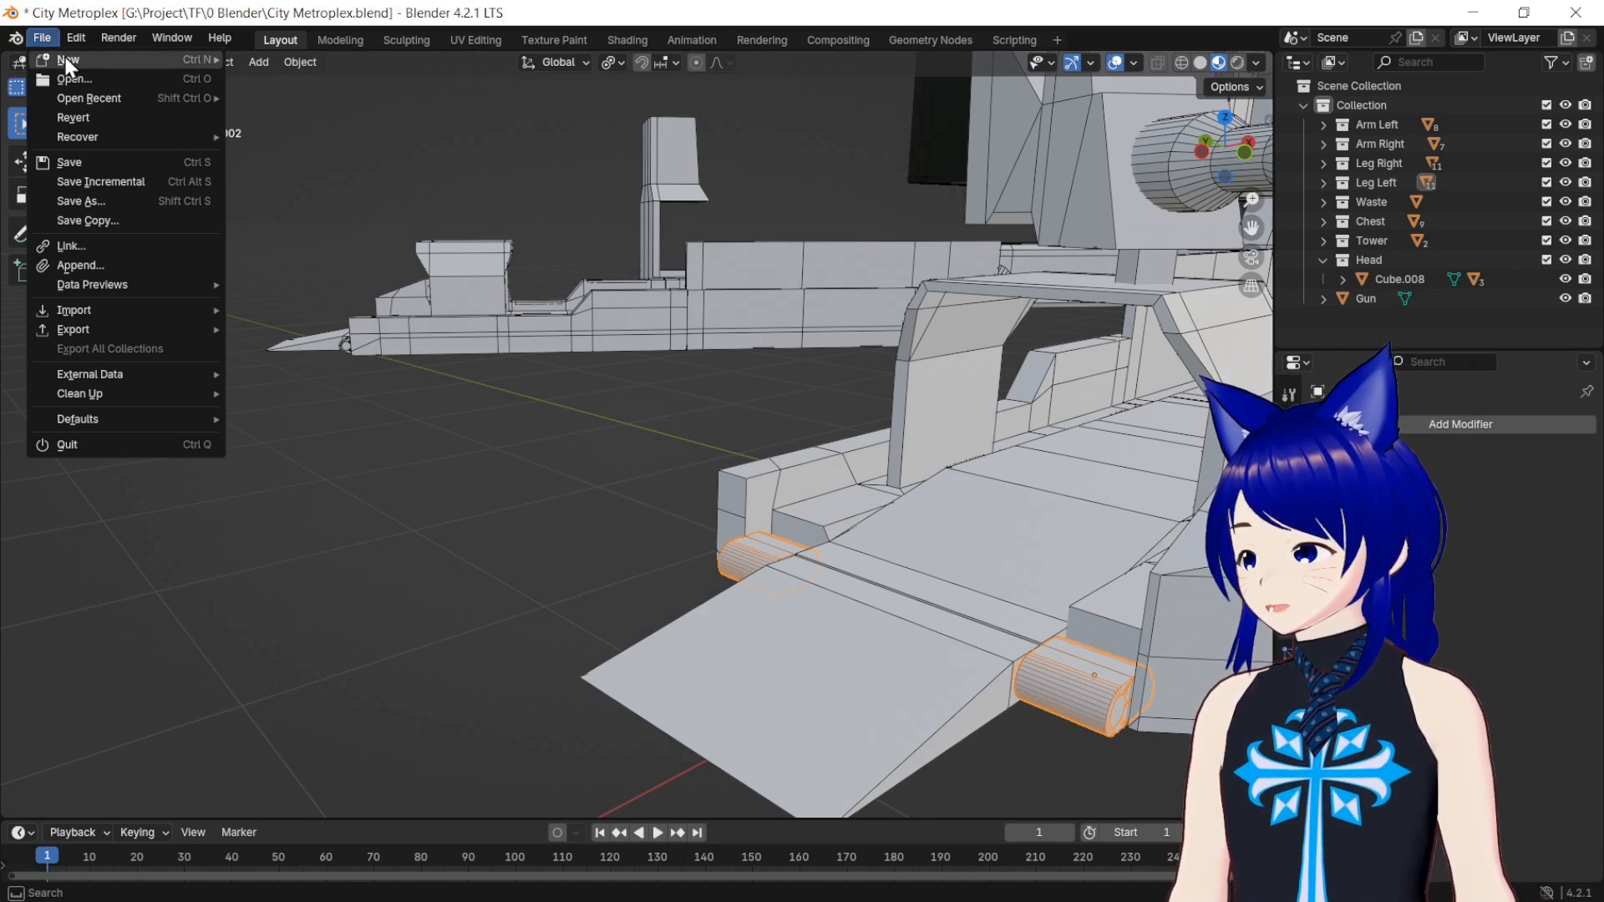
mouse_move(69, 62)
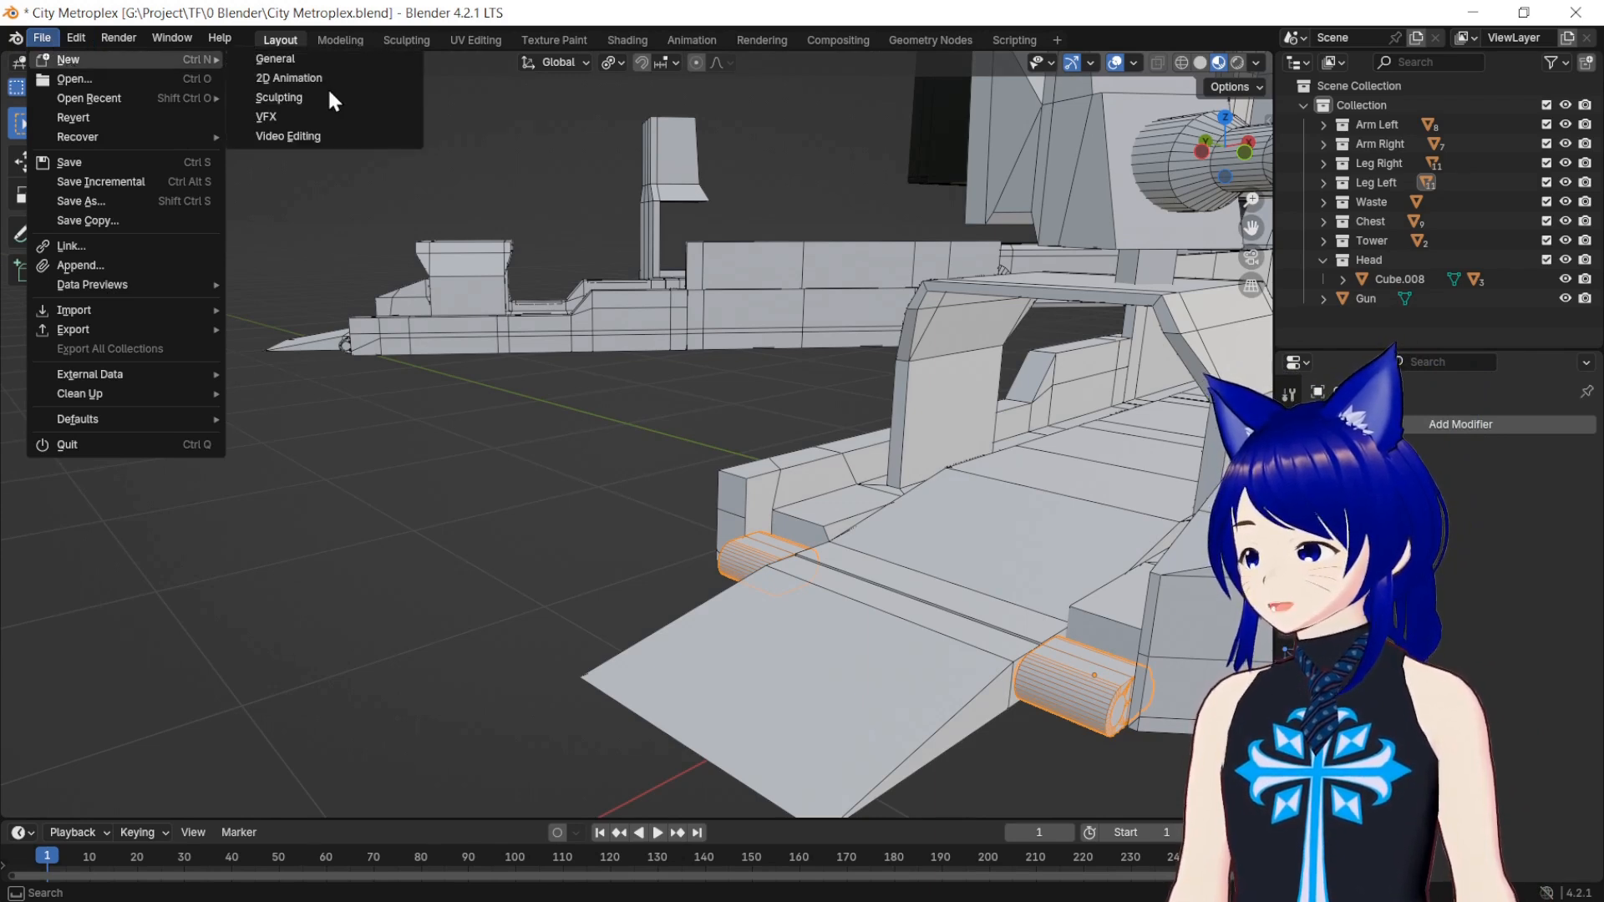
click(271, 59)
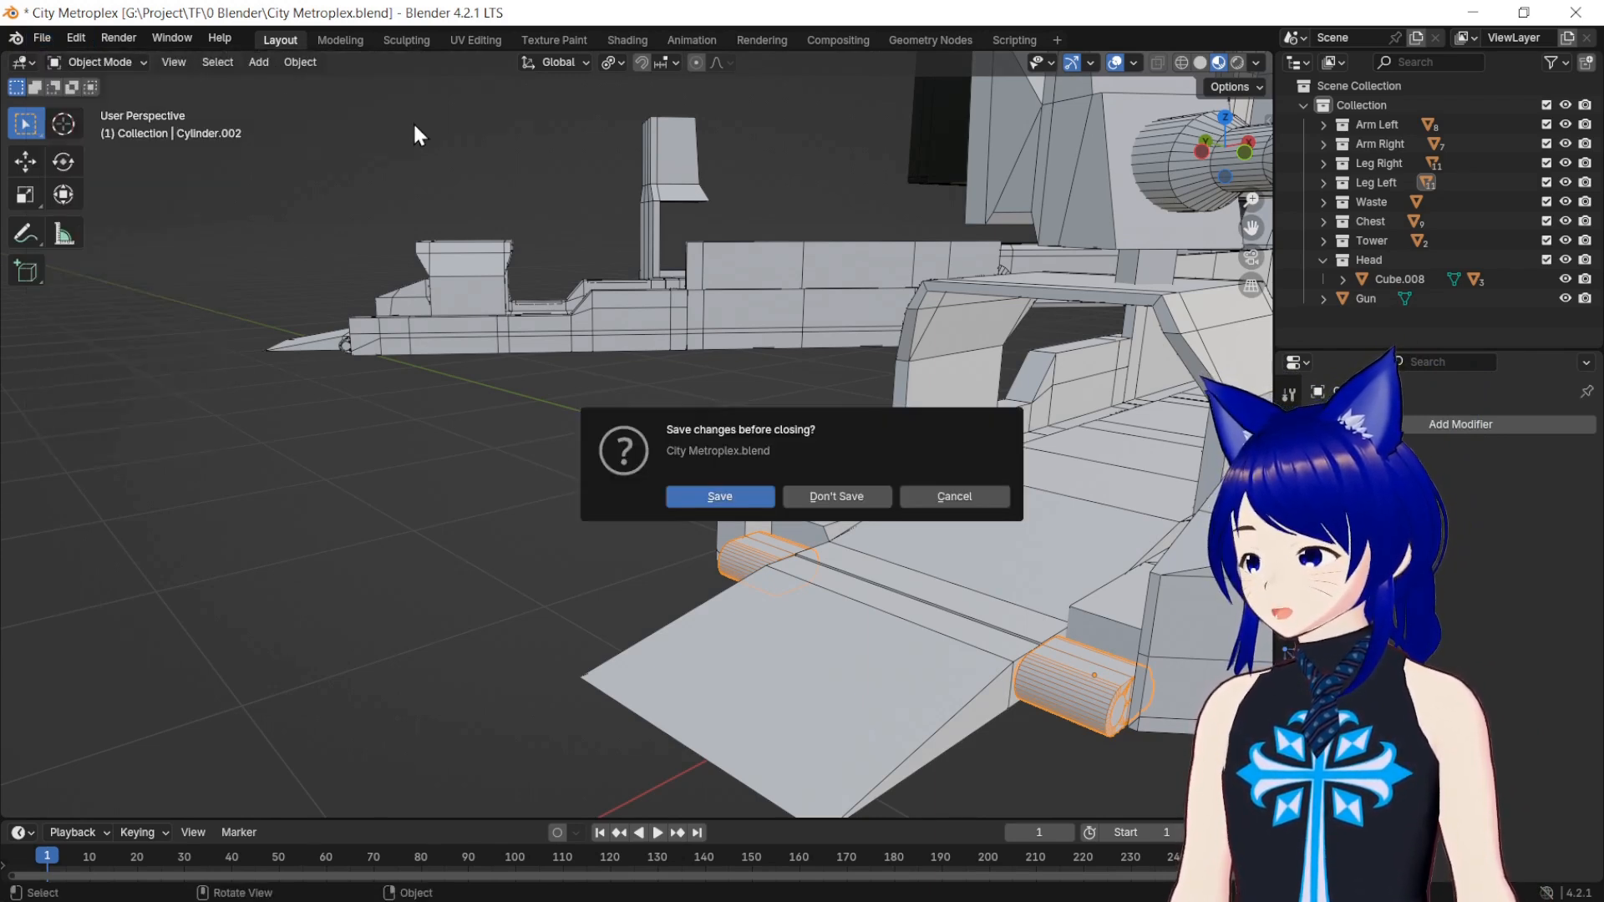
click(837, 496)
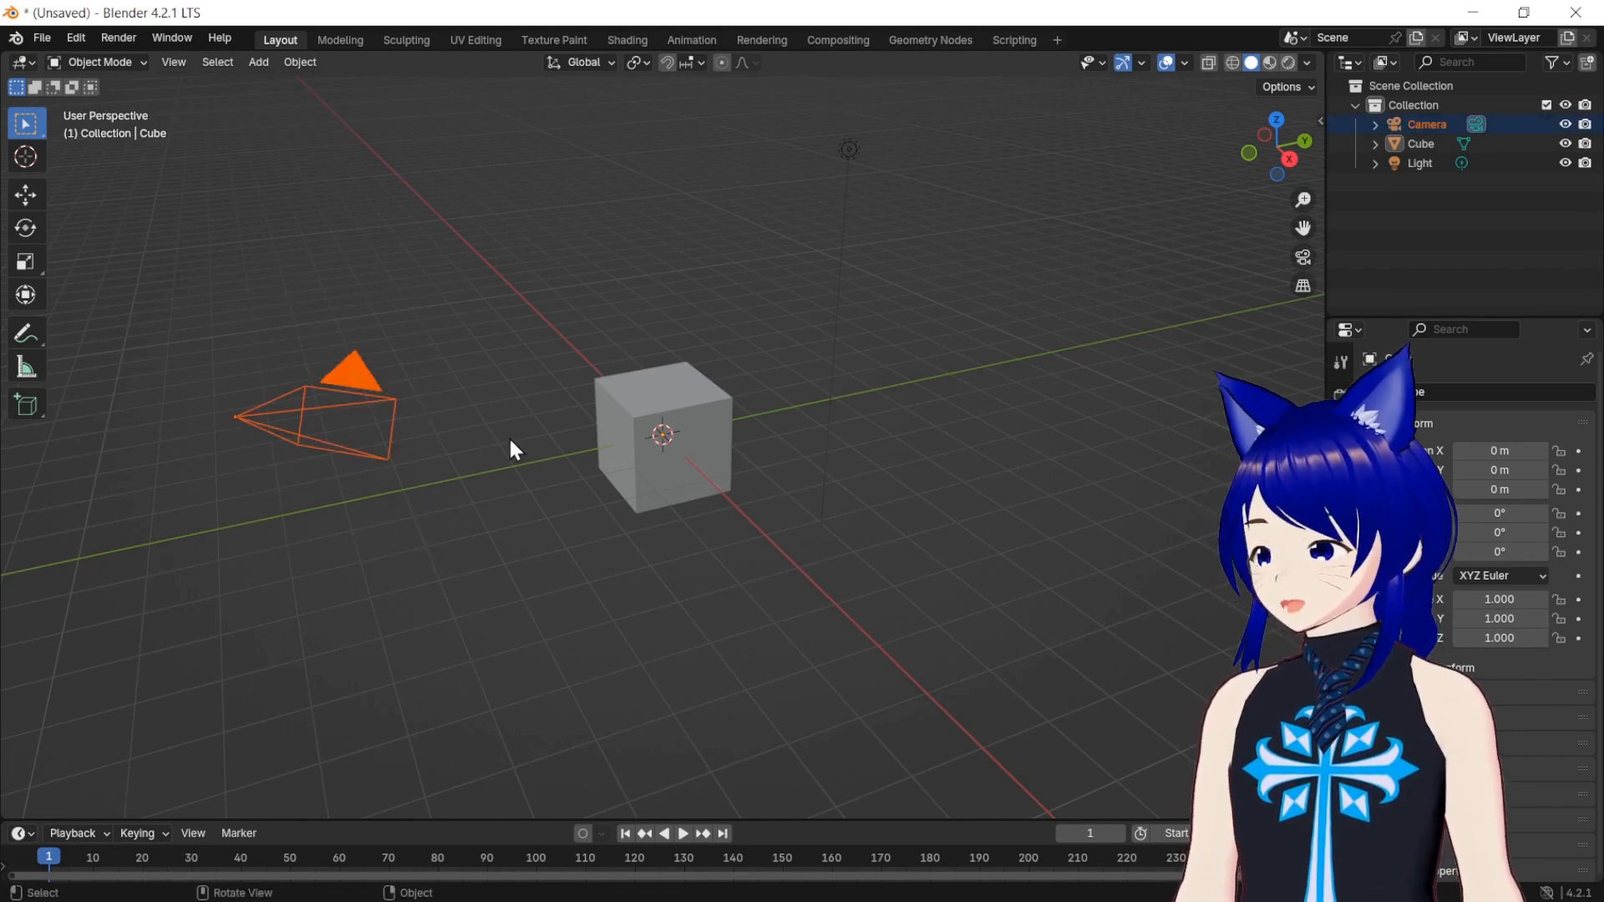
shift+click(849, 149)
key(Delete)
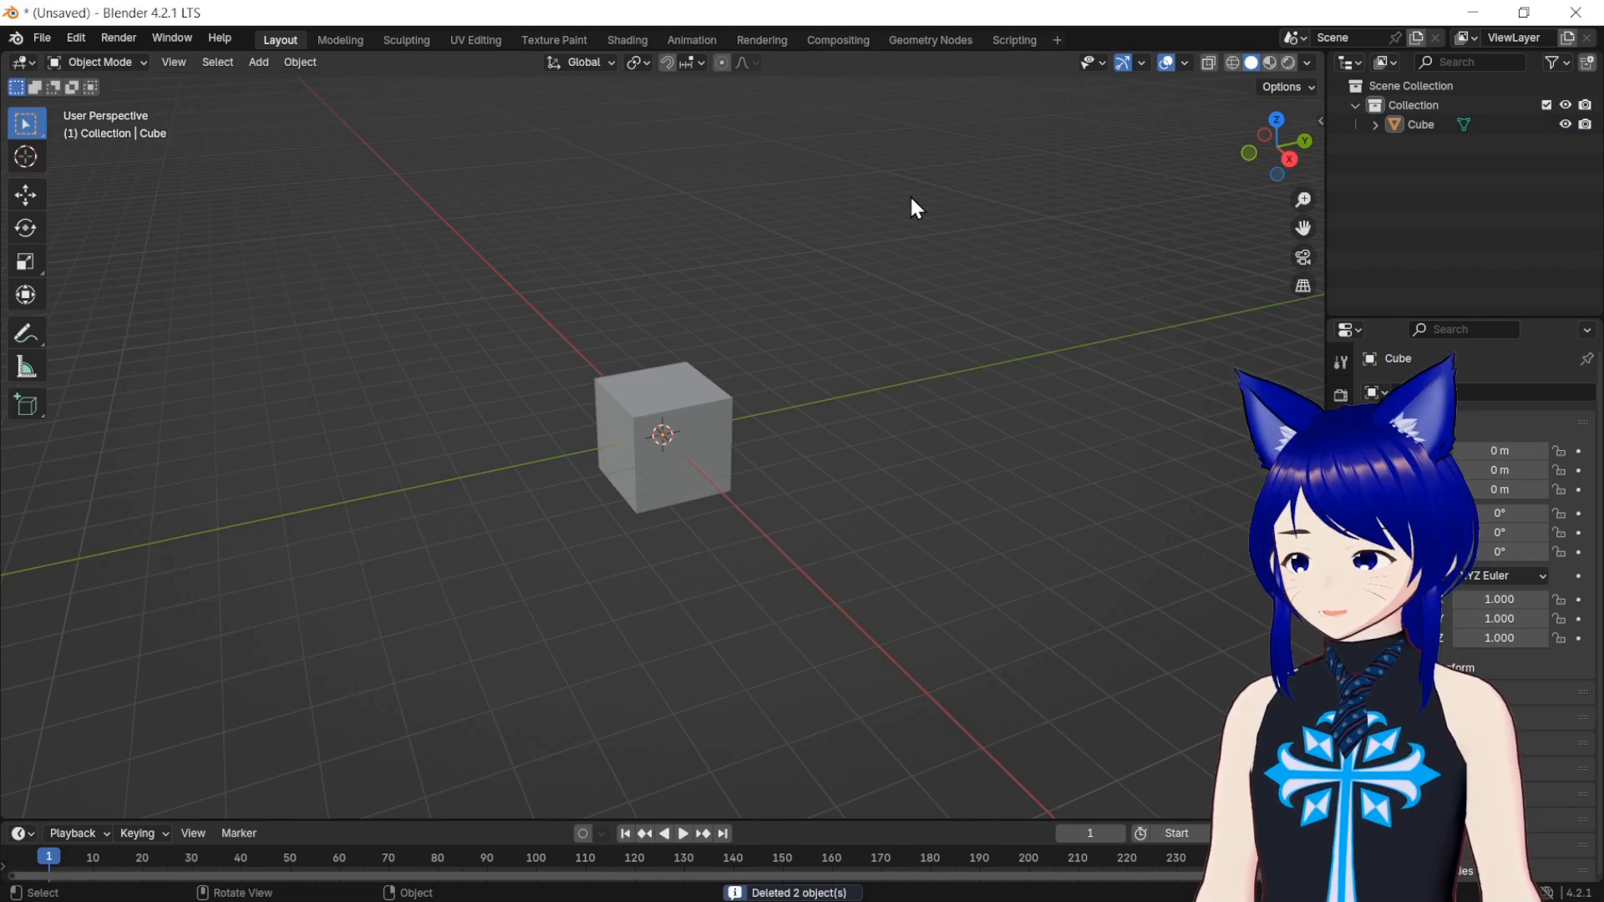
Step: Move the default cube away from the origin to about X -2.14 m, Y -2.99 m, Z 1.51 m
click(725, 428)
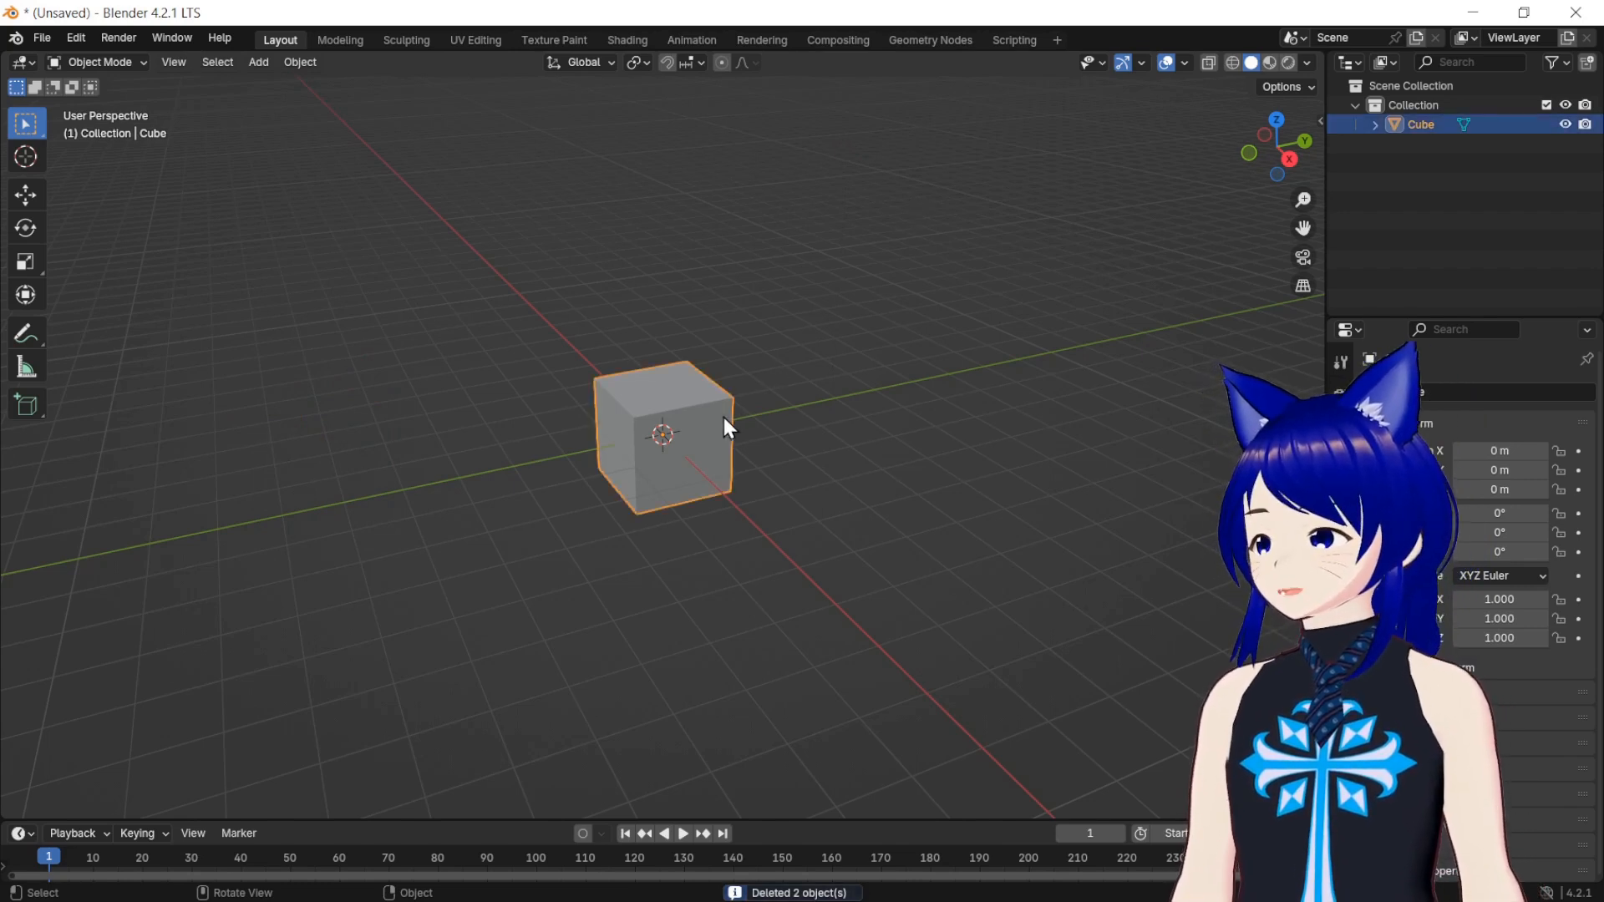
key(g)
click(543, 345)
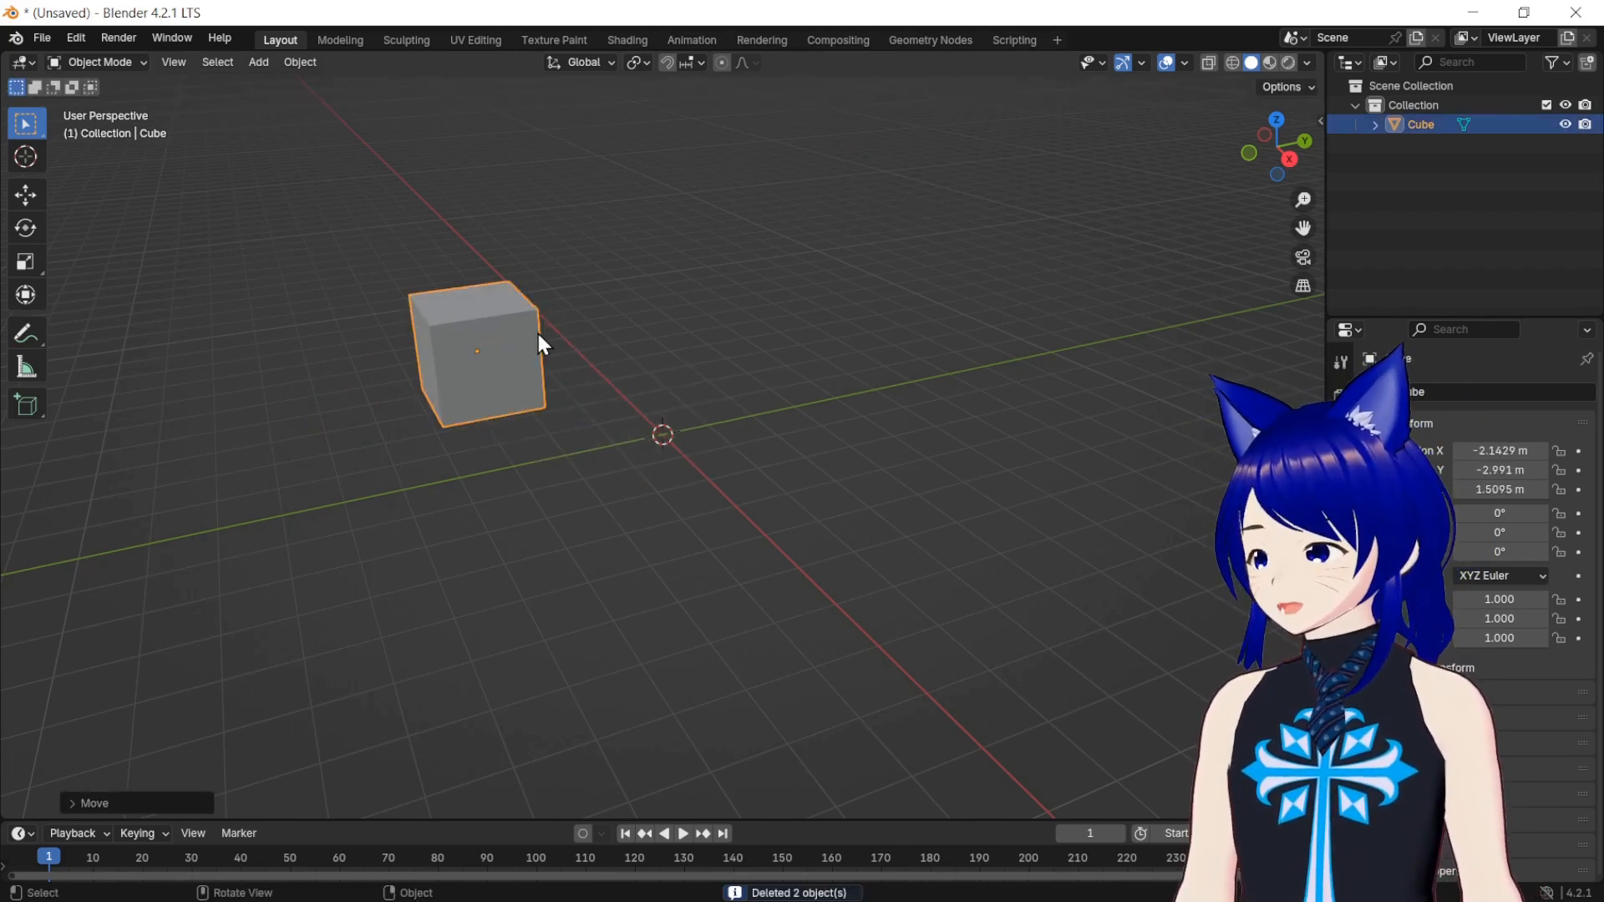
Step: Duplicate the cube and place the copy at about X 0.33 m, Y 5.29 m, Z 3.69 m
right_click(543, 344)
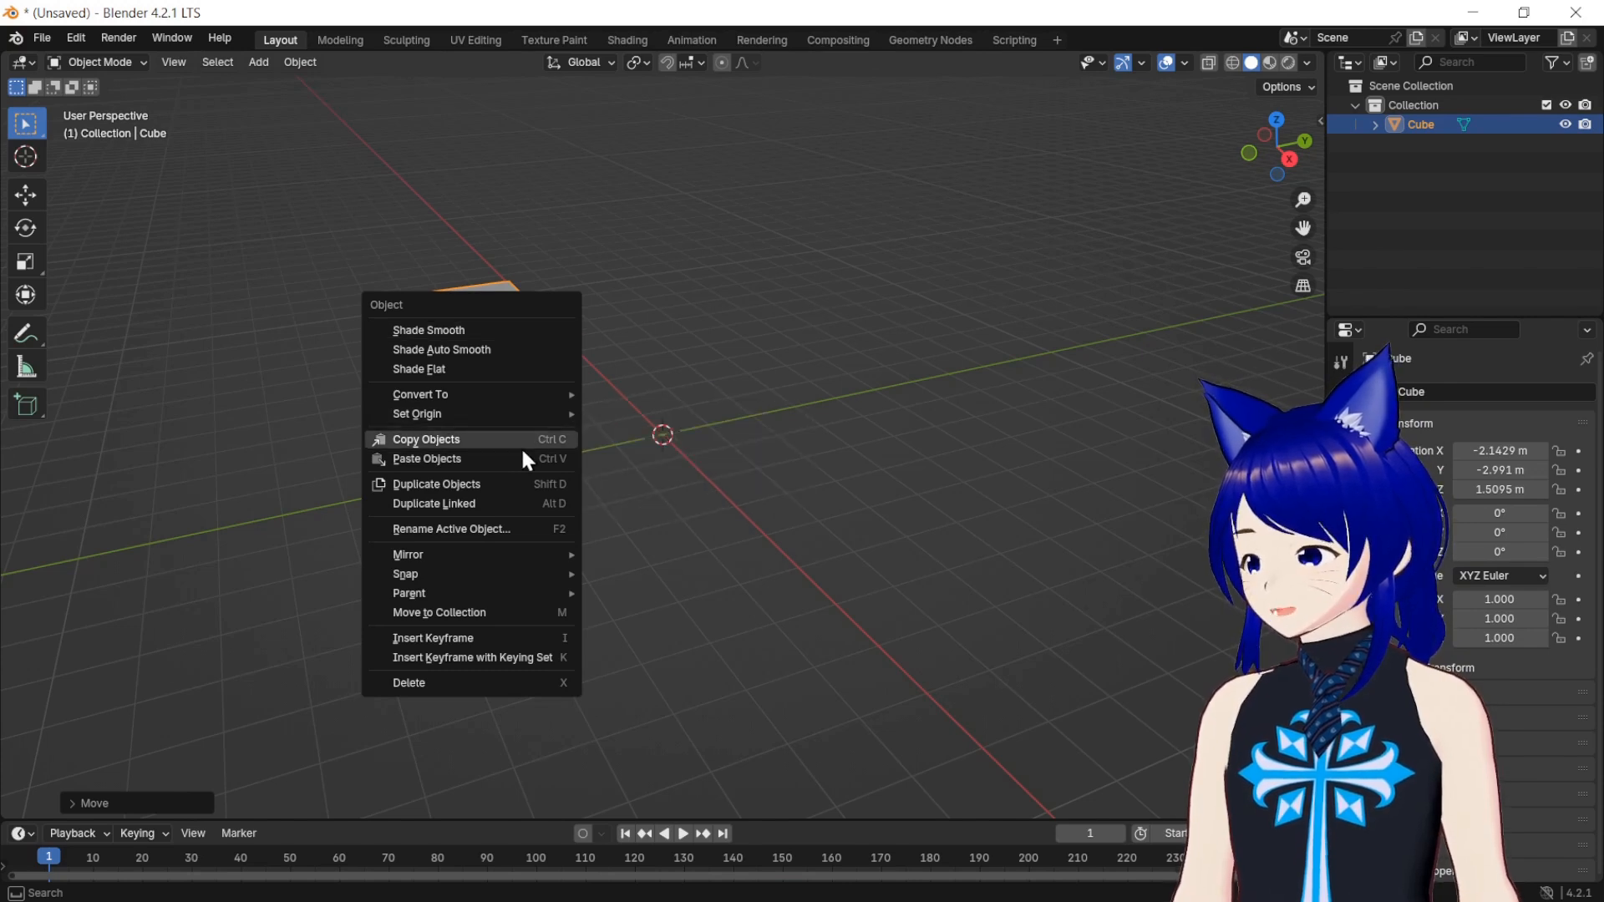
click(517, 493)
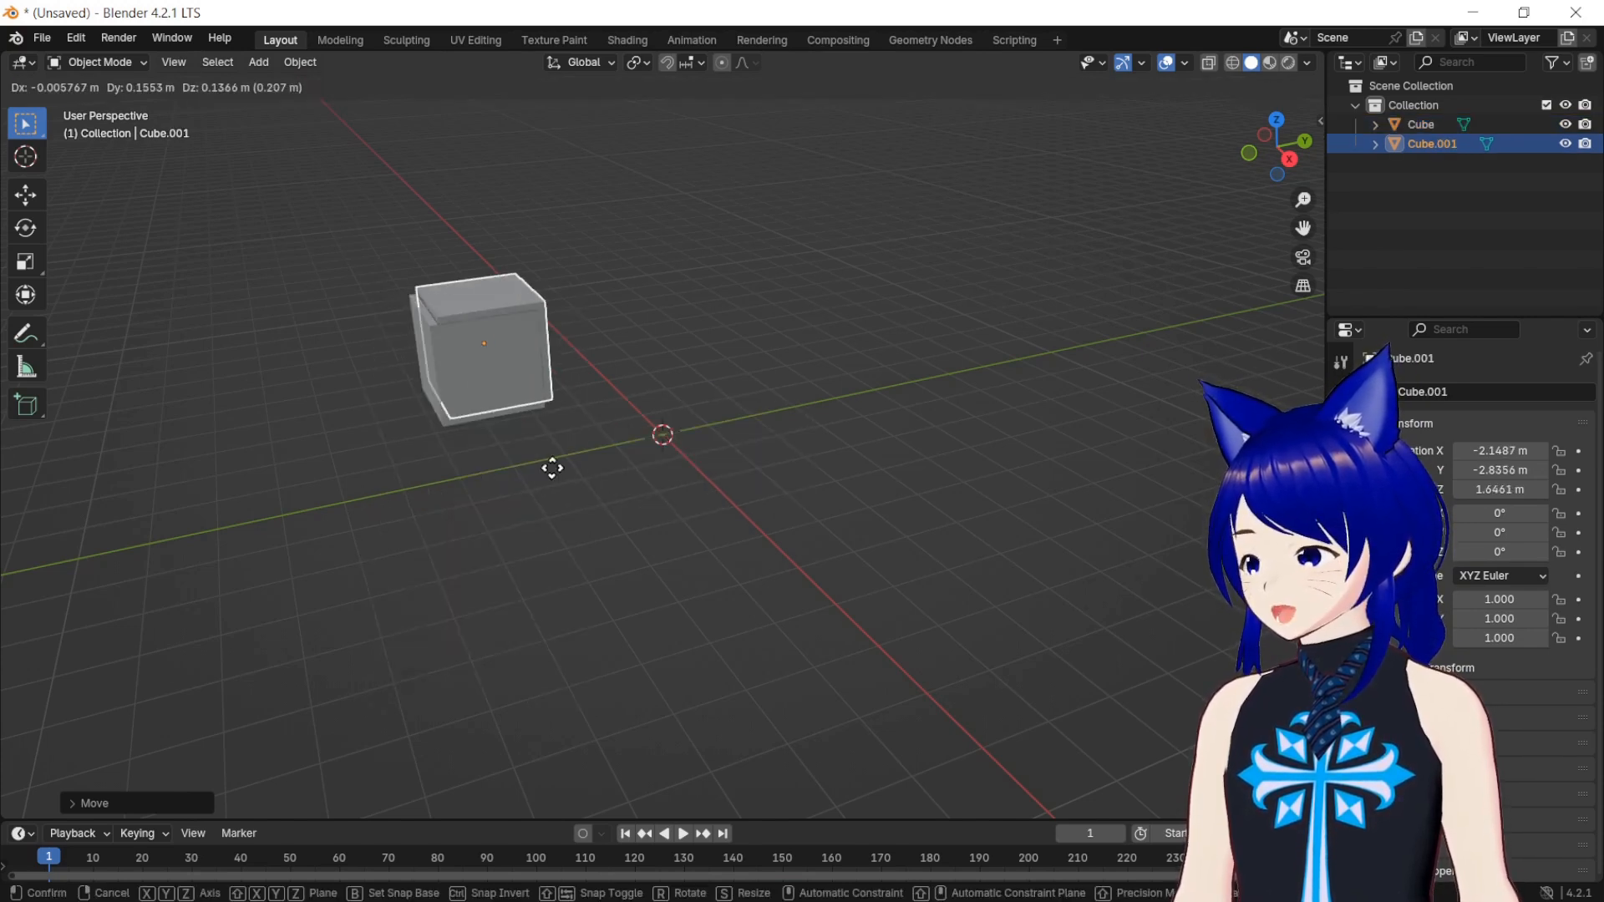
click(949, 358)
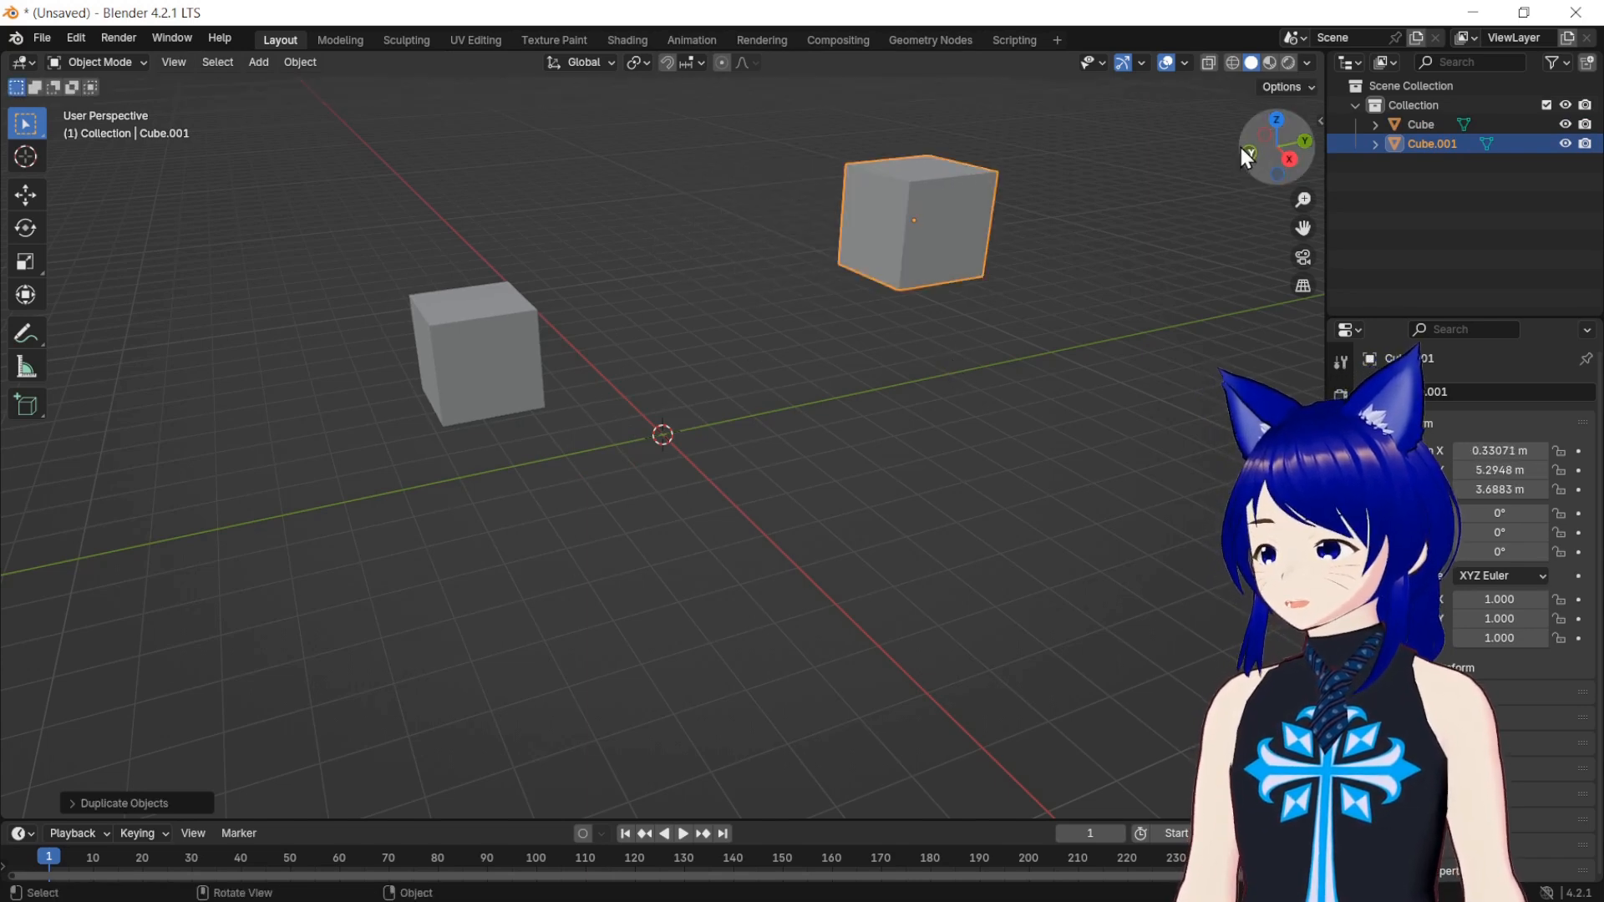
Step: View both cubes from the front of the X axis and select the original, followed by the duplicate
drag(1277, 147, 1241, 159)
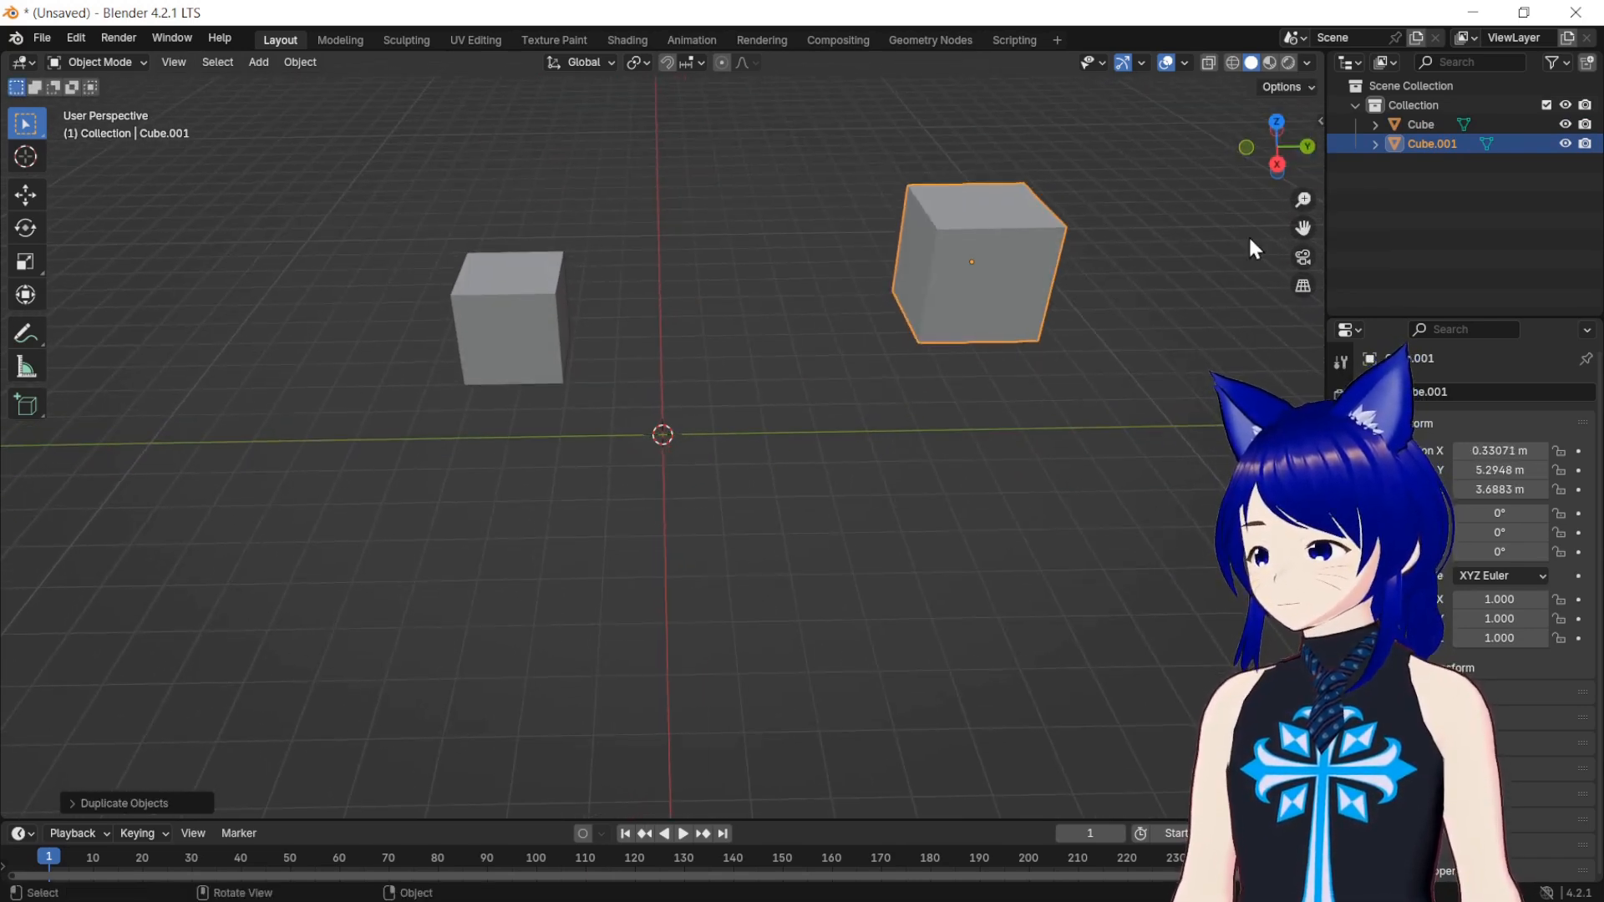
drag(1298, 220, 1269, 264)
scroll(1267, 271, up, 1)
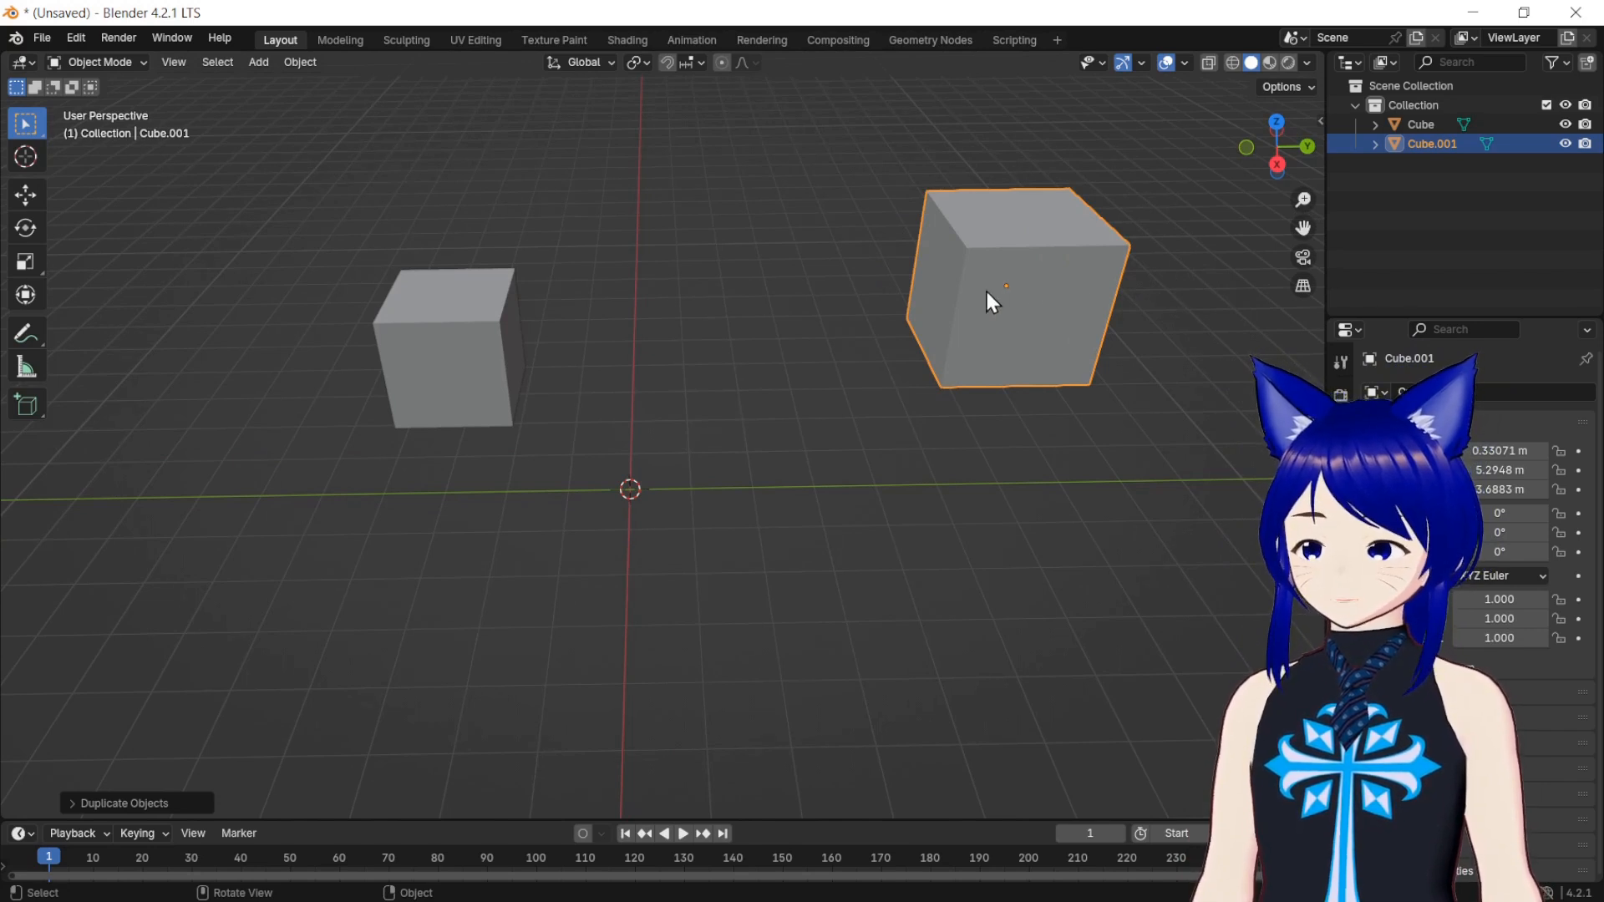
click(476, 359)
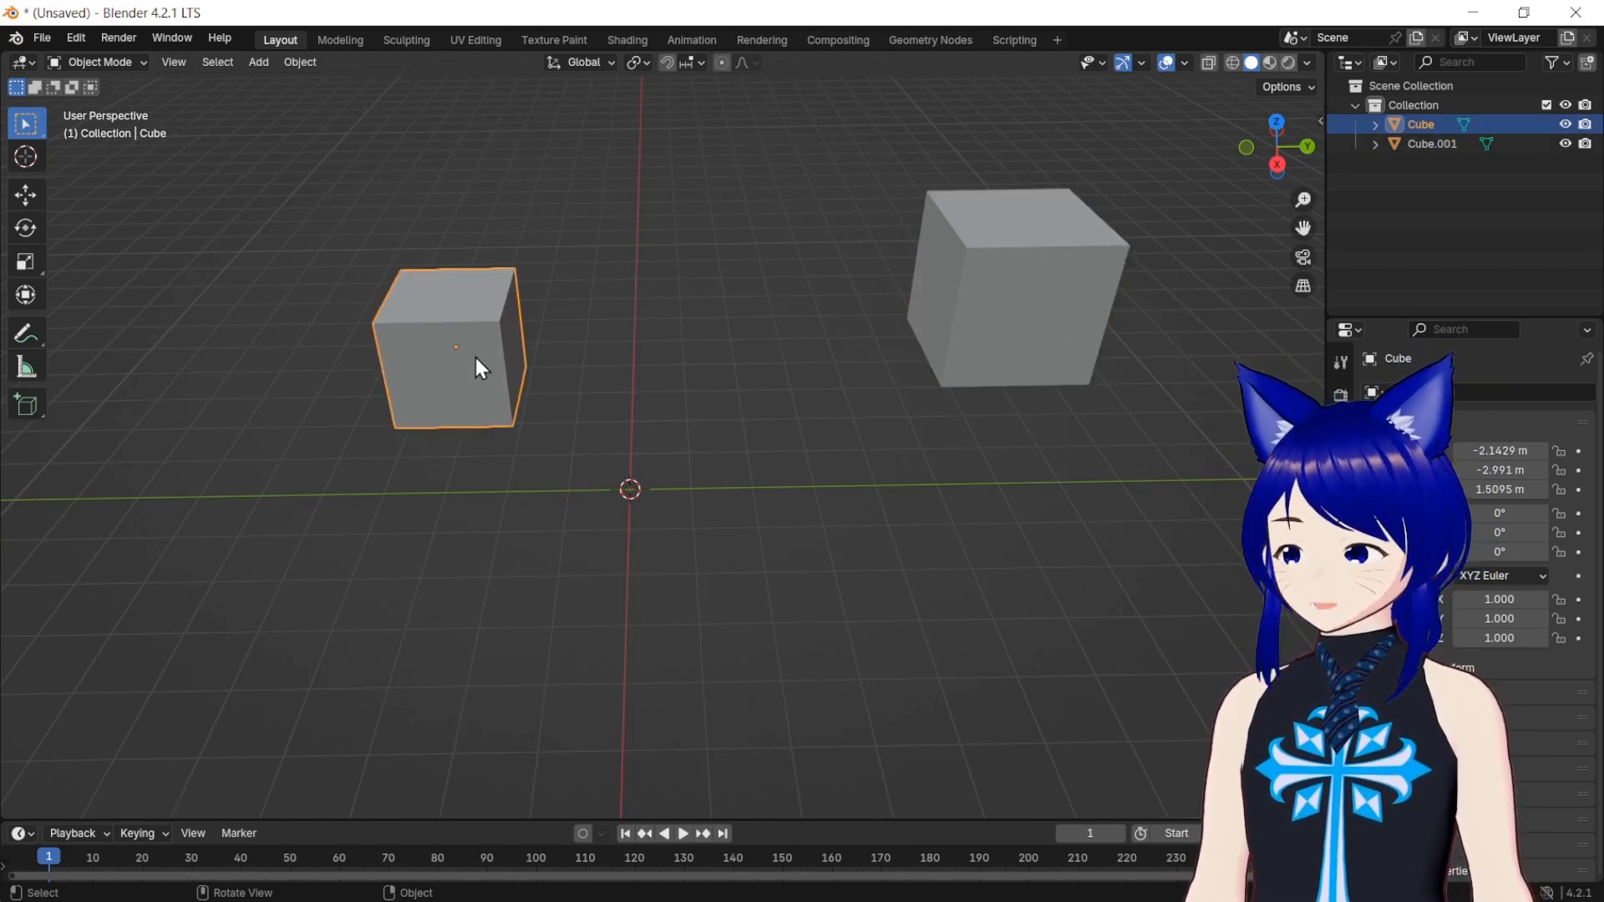
click(1025, 324)
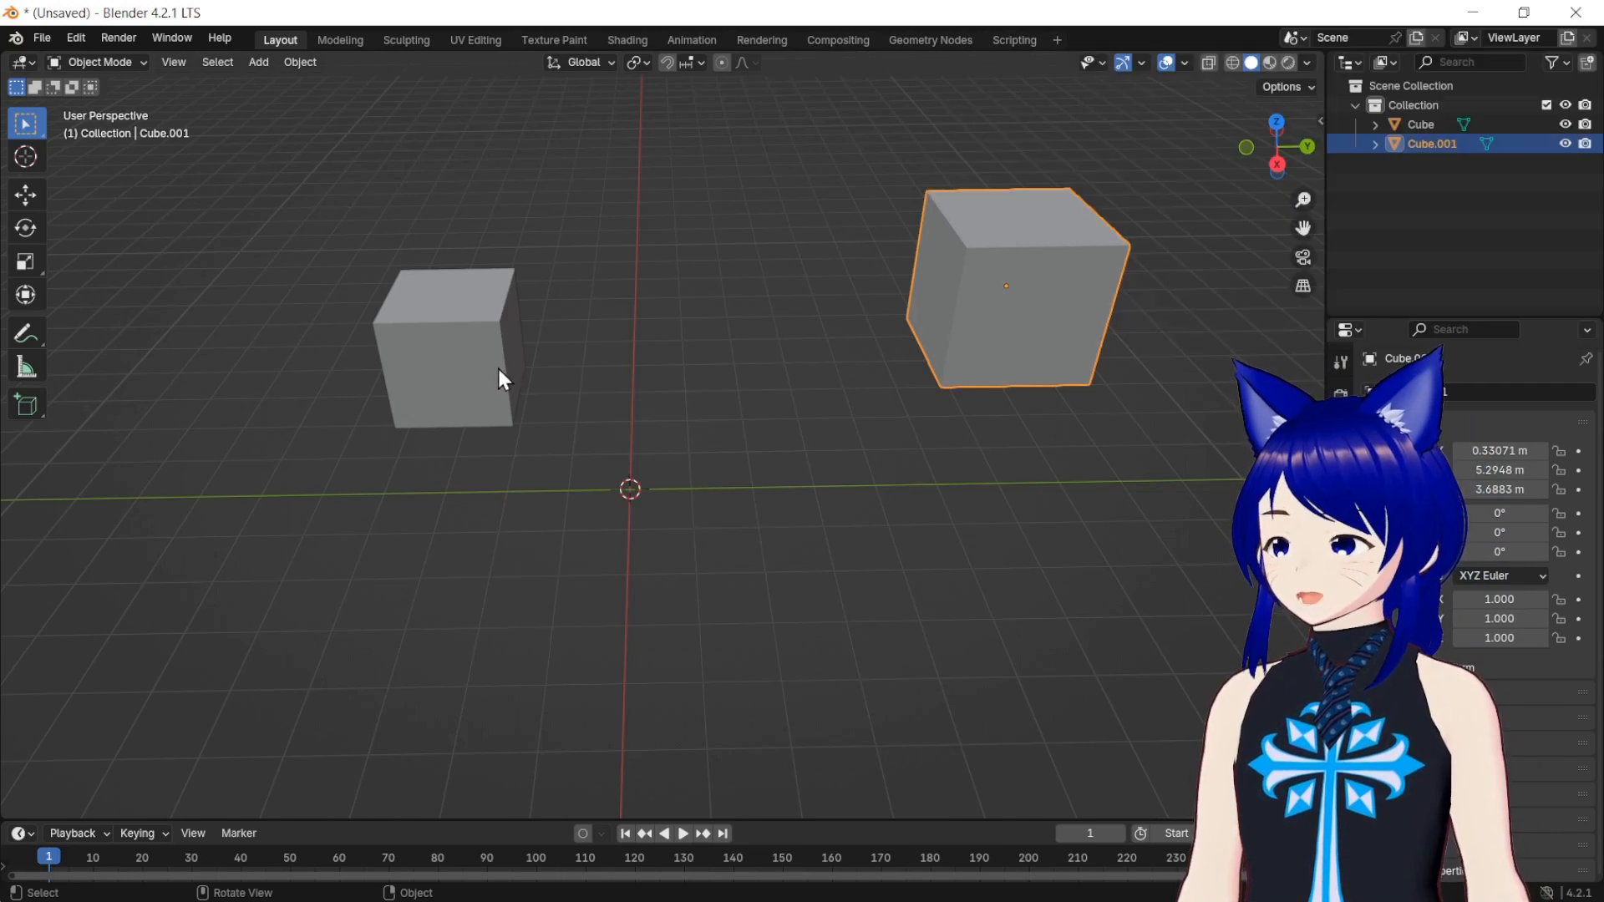
Step: Select both cubes with the original as the active object and join them into one object
click(488, 372)
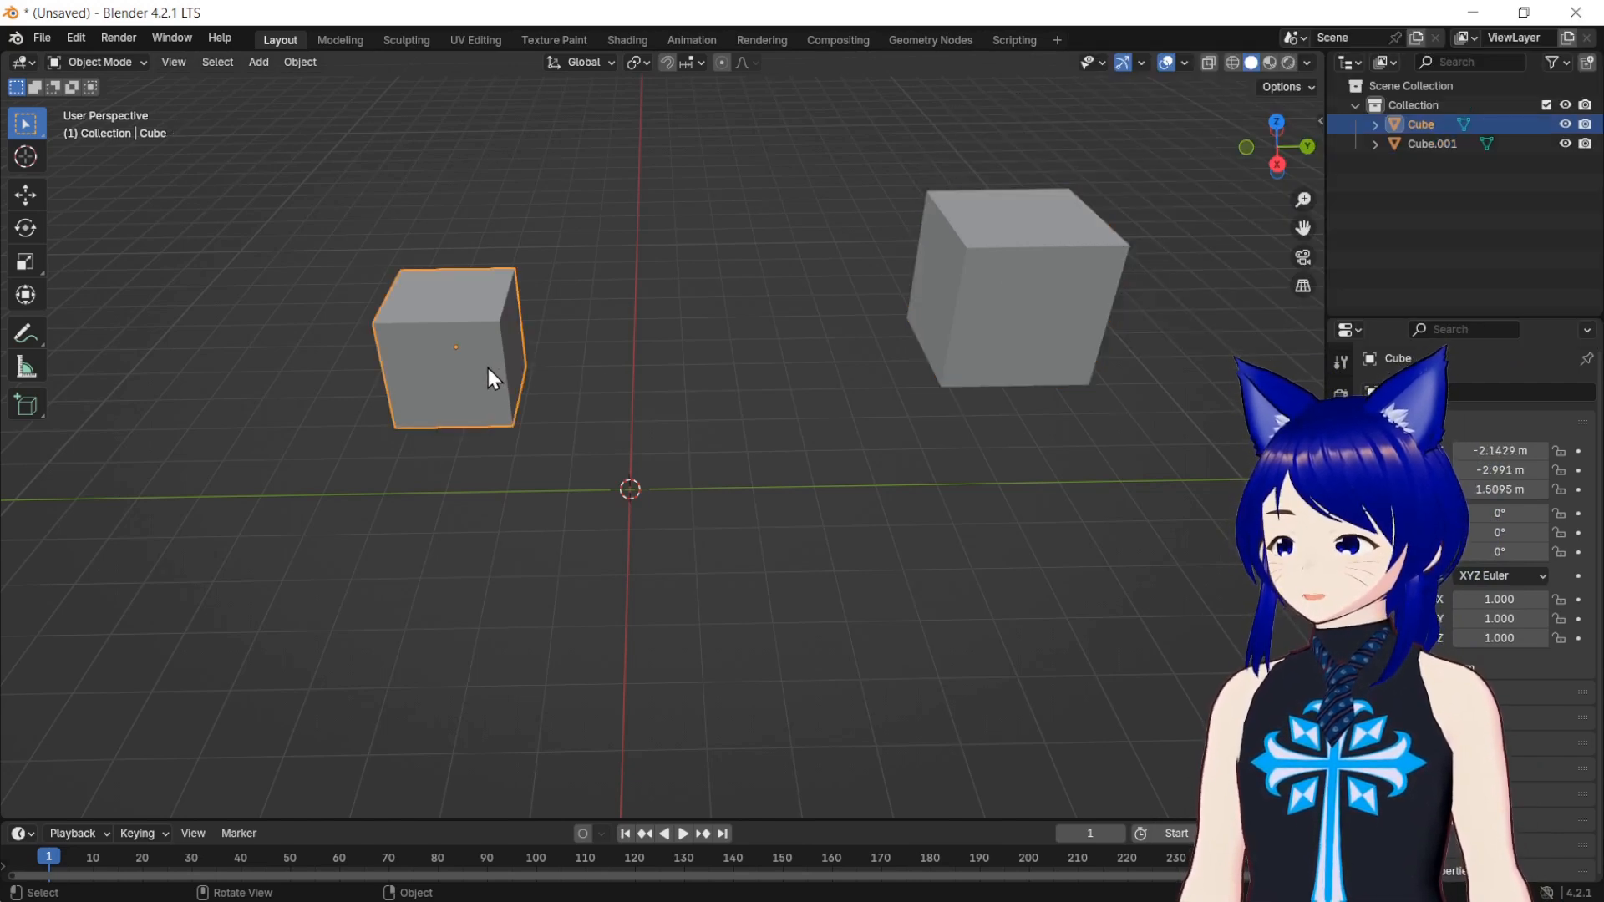
shift+click(957, 323)
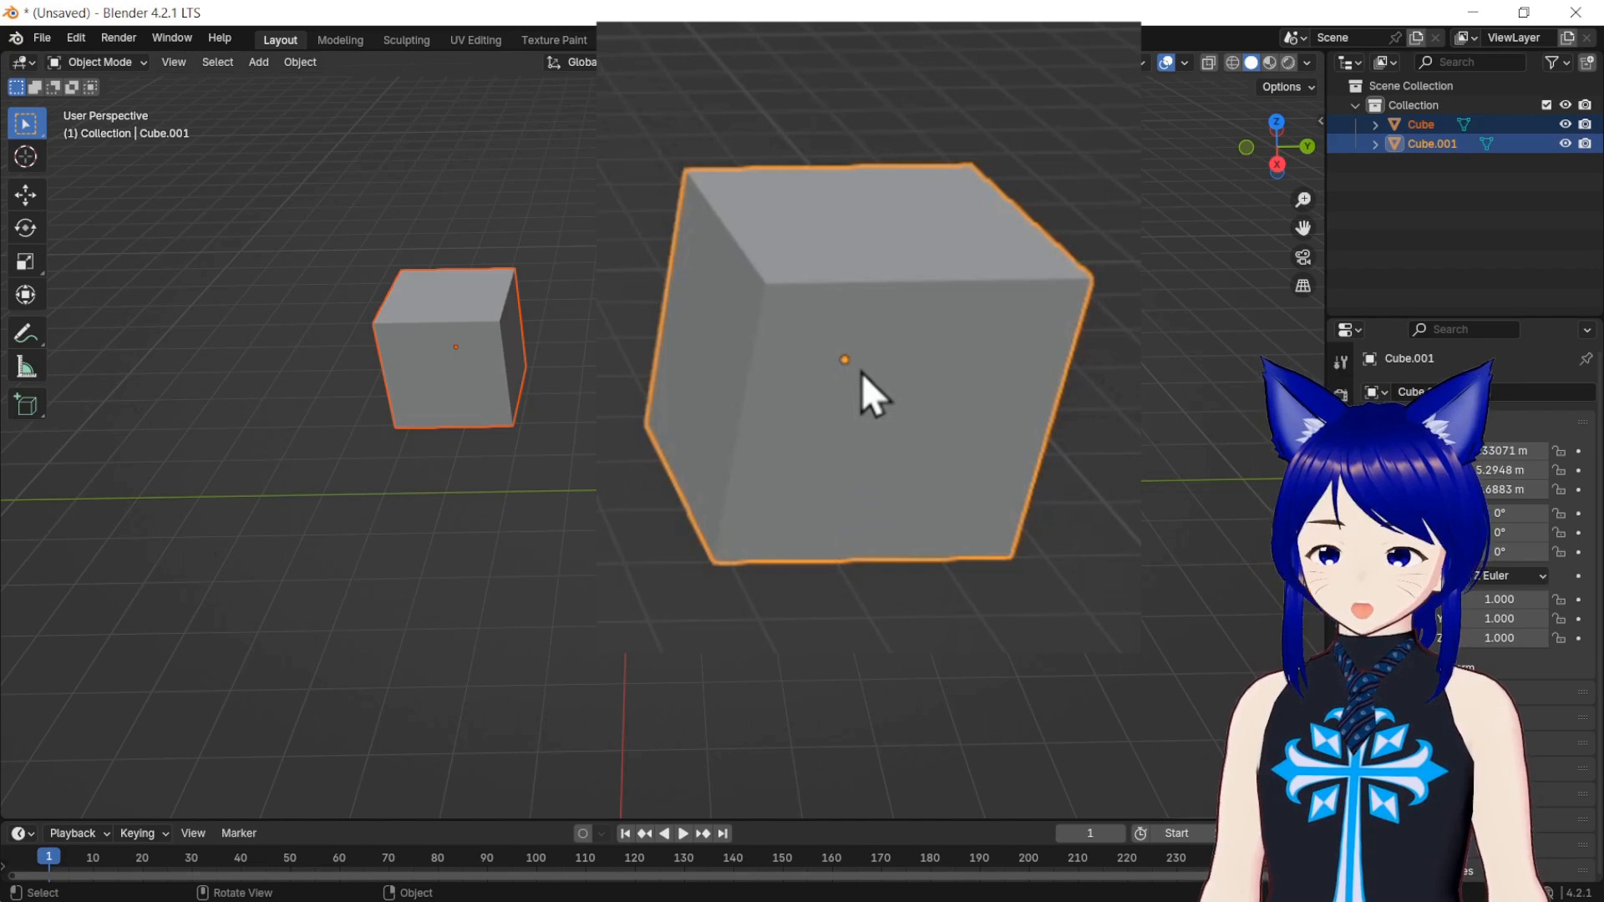
shift+click(423, 349)
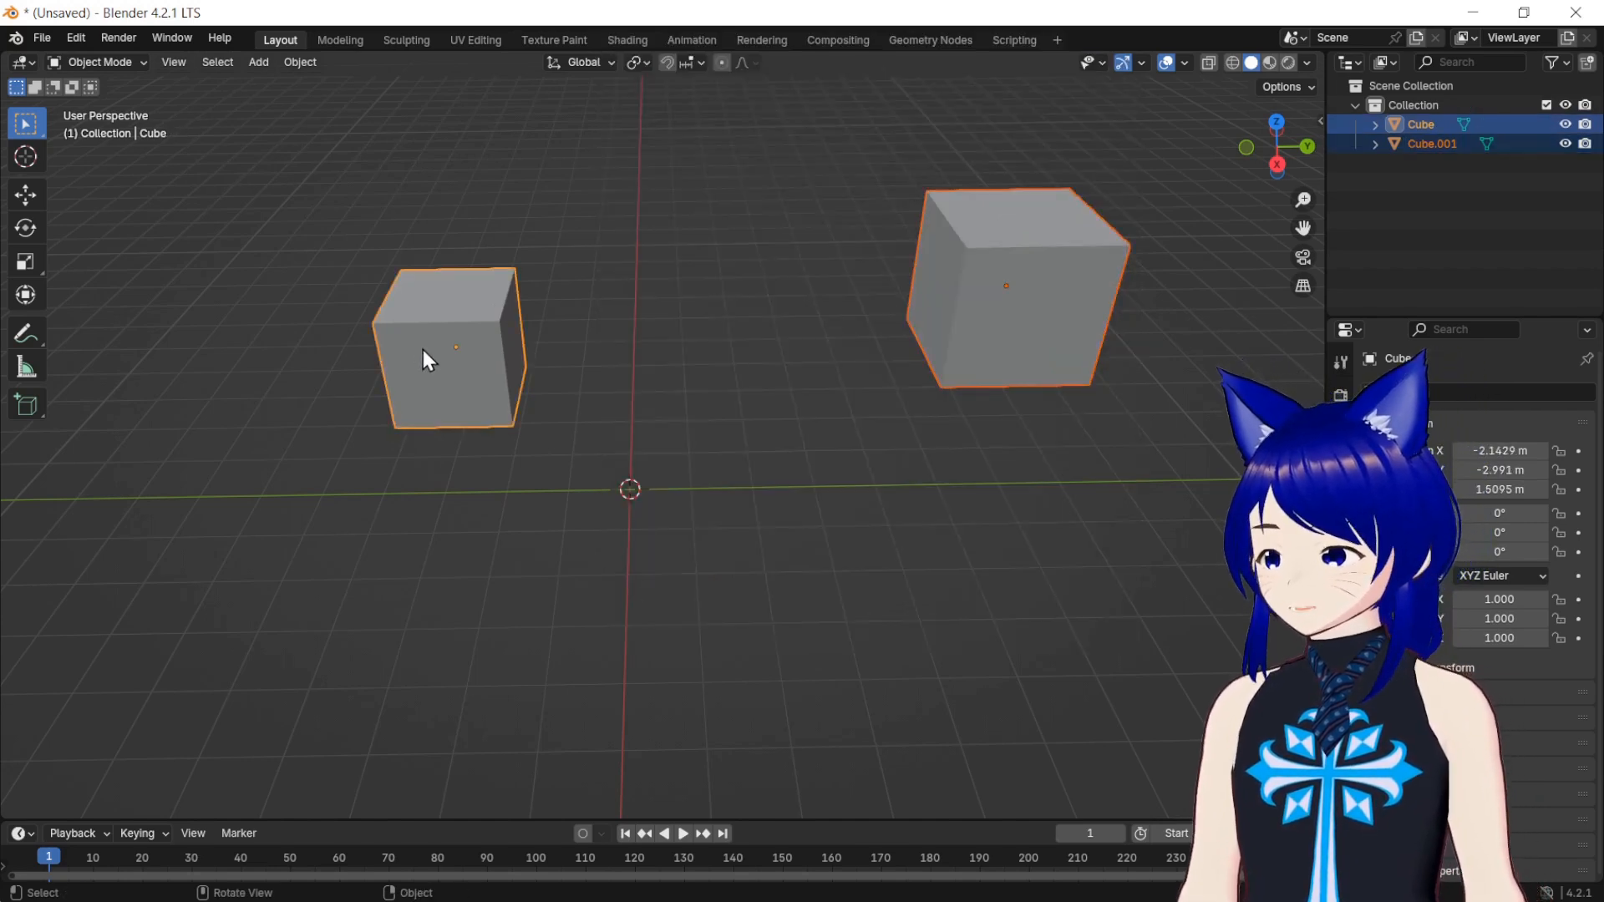
right_click(469, 340)
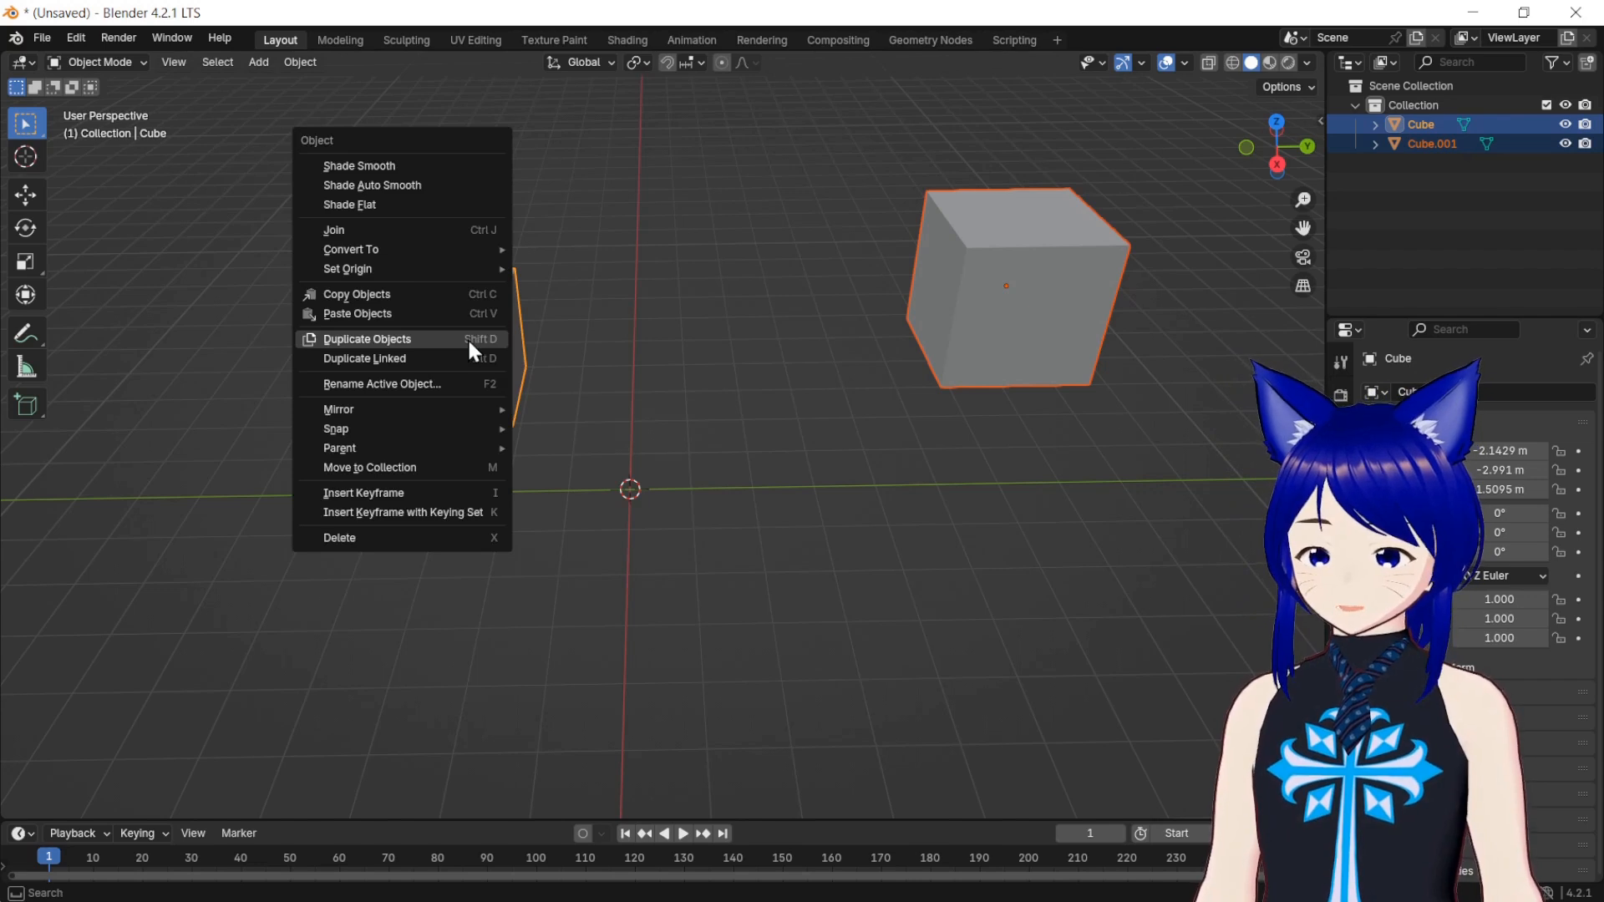
click(449, 230)
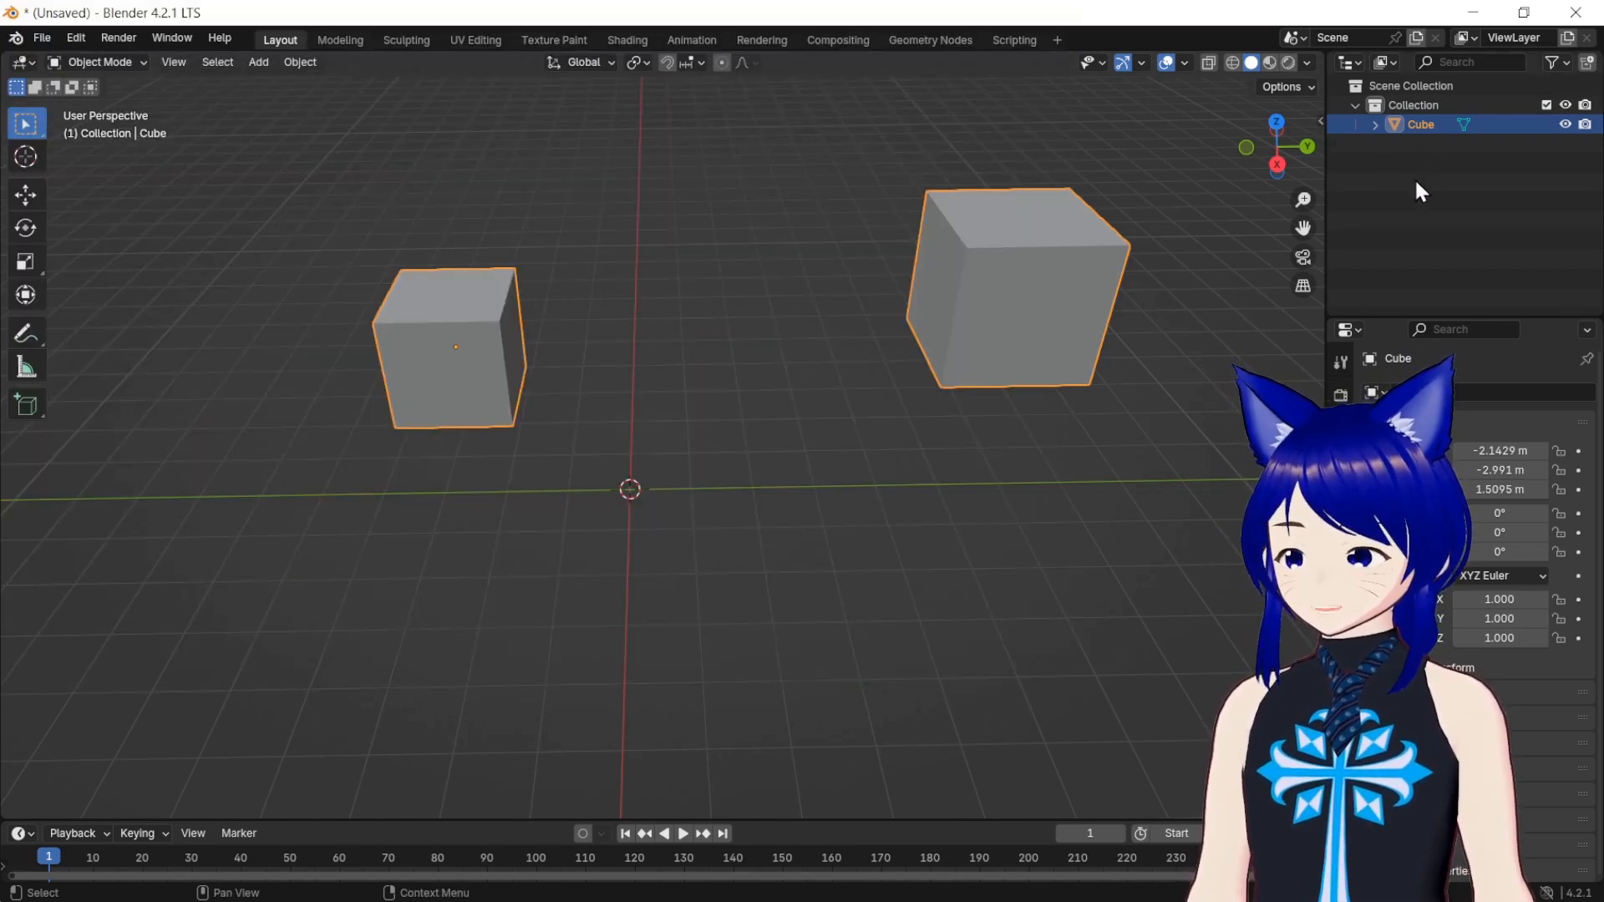
Step: Move the joined object to about X -1.78 m, Y -3.15 m, Z 0.99 m
click(954, 422)
click(495, 318)
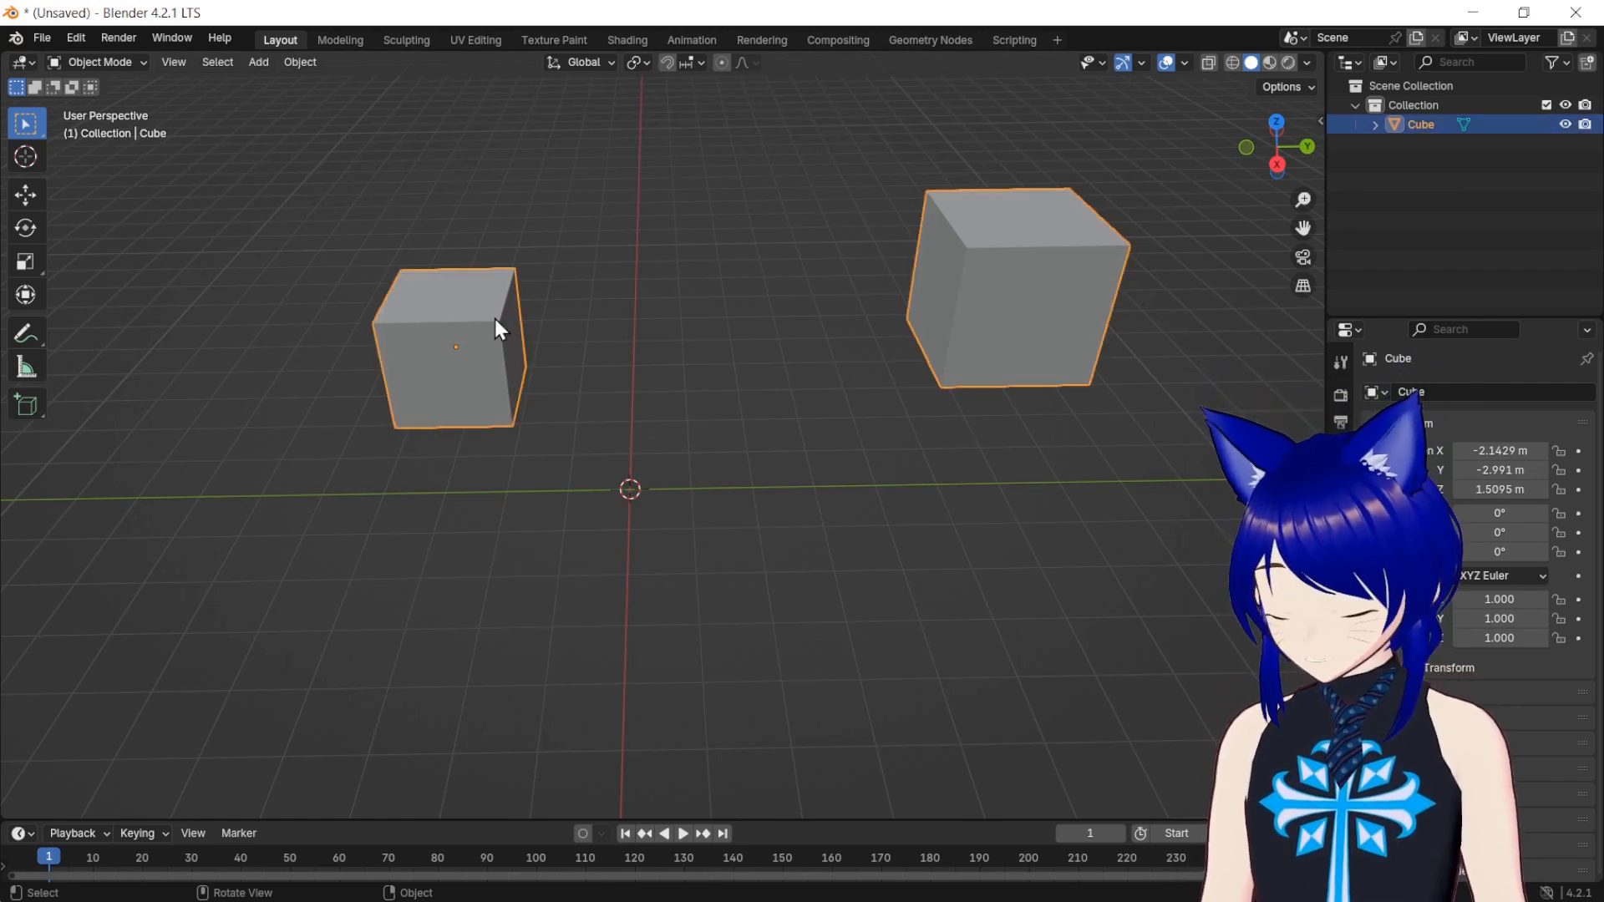
key(g)
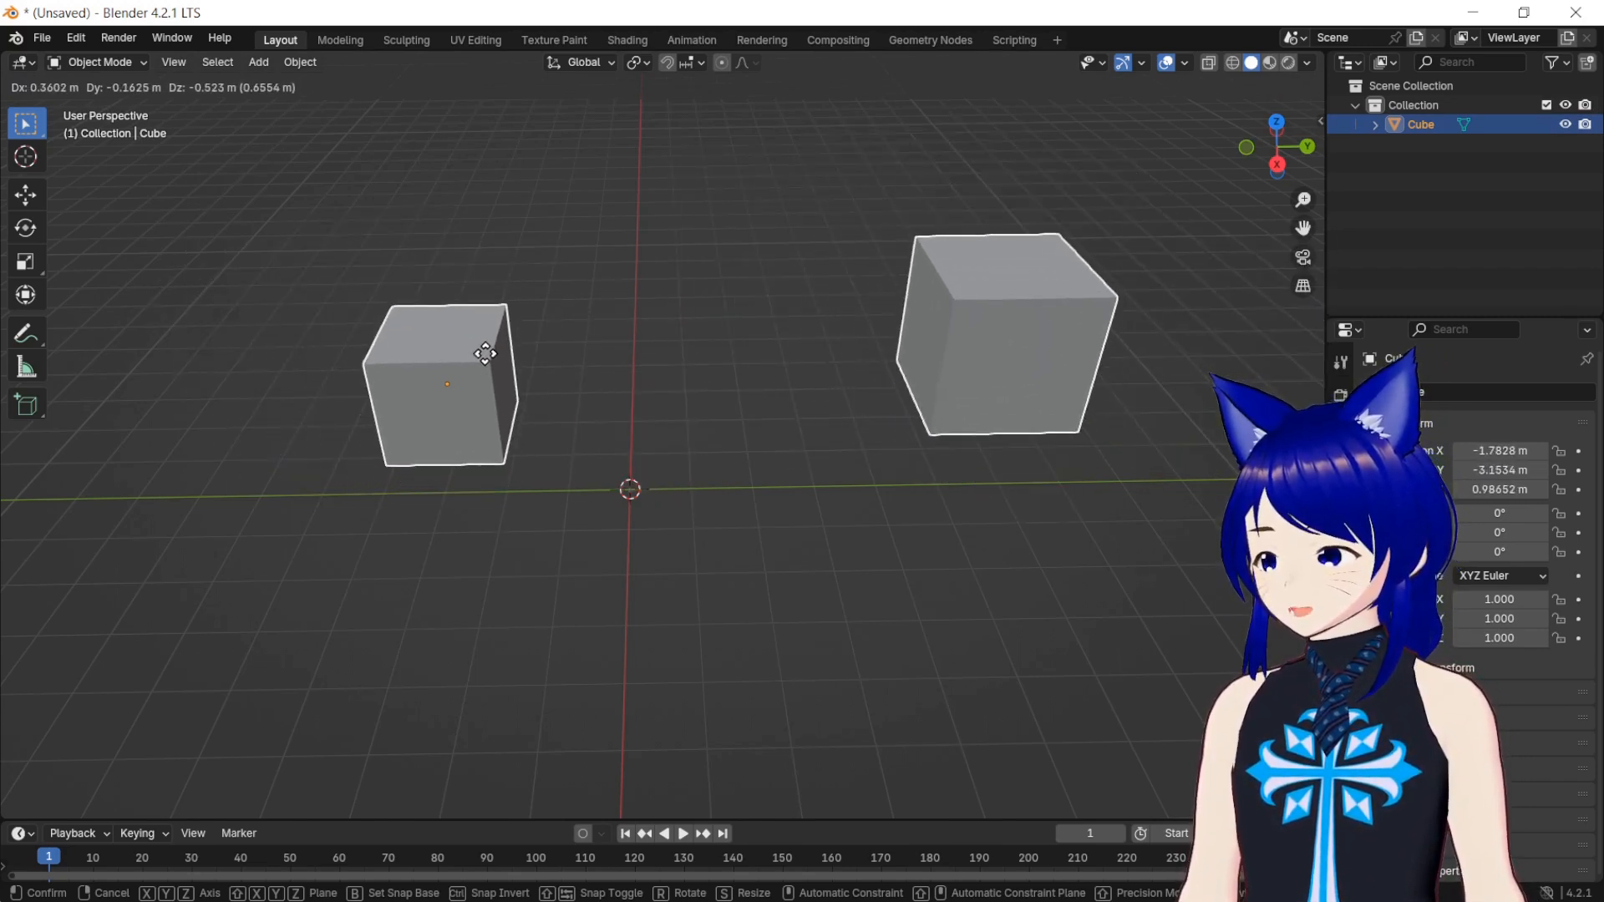
click(491, 366)
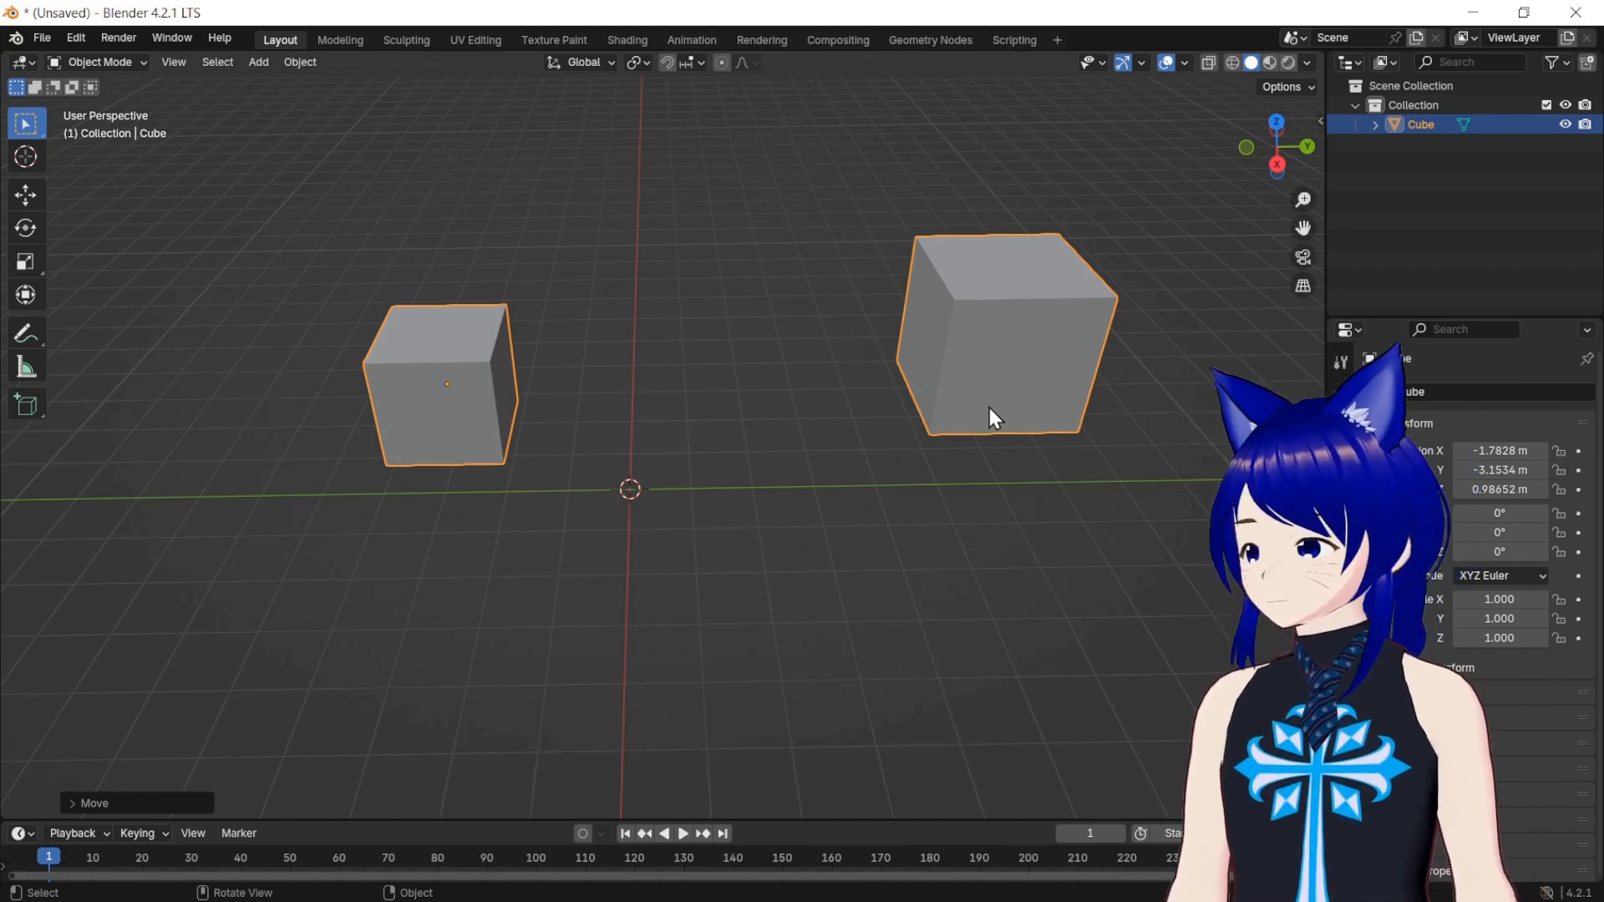
Step: In Edit Mode with face selection, bridge the two faces of the cubes that face each other
key(Tab)
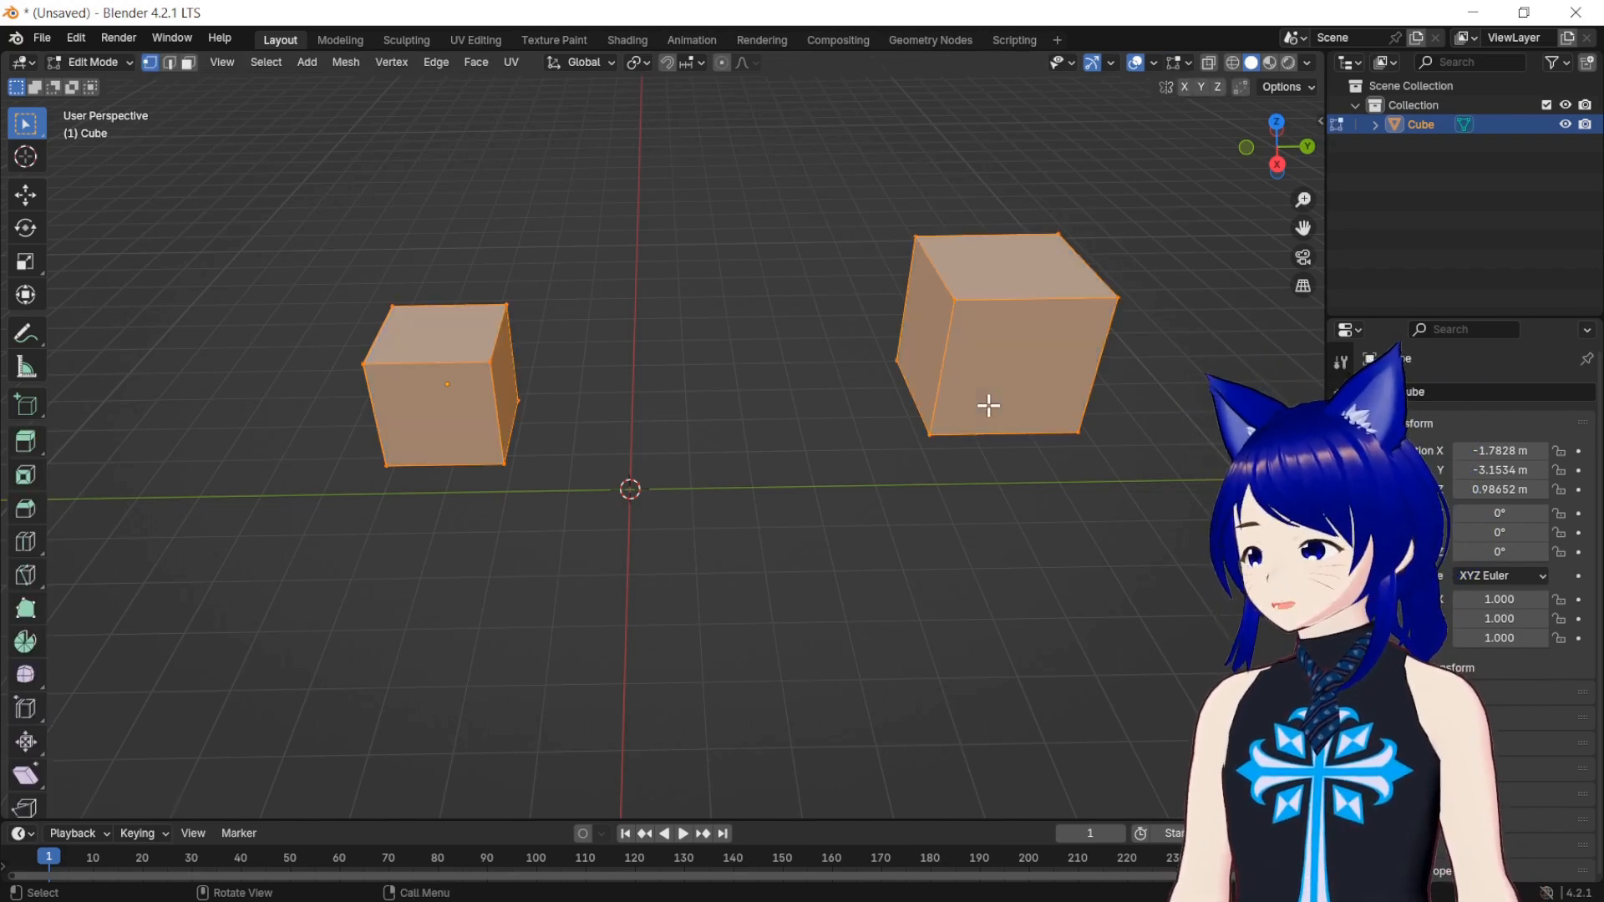
click(839, 311)
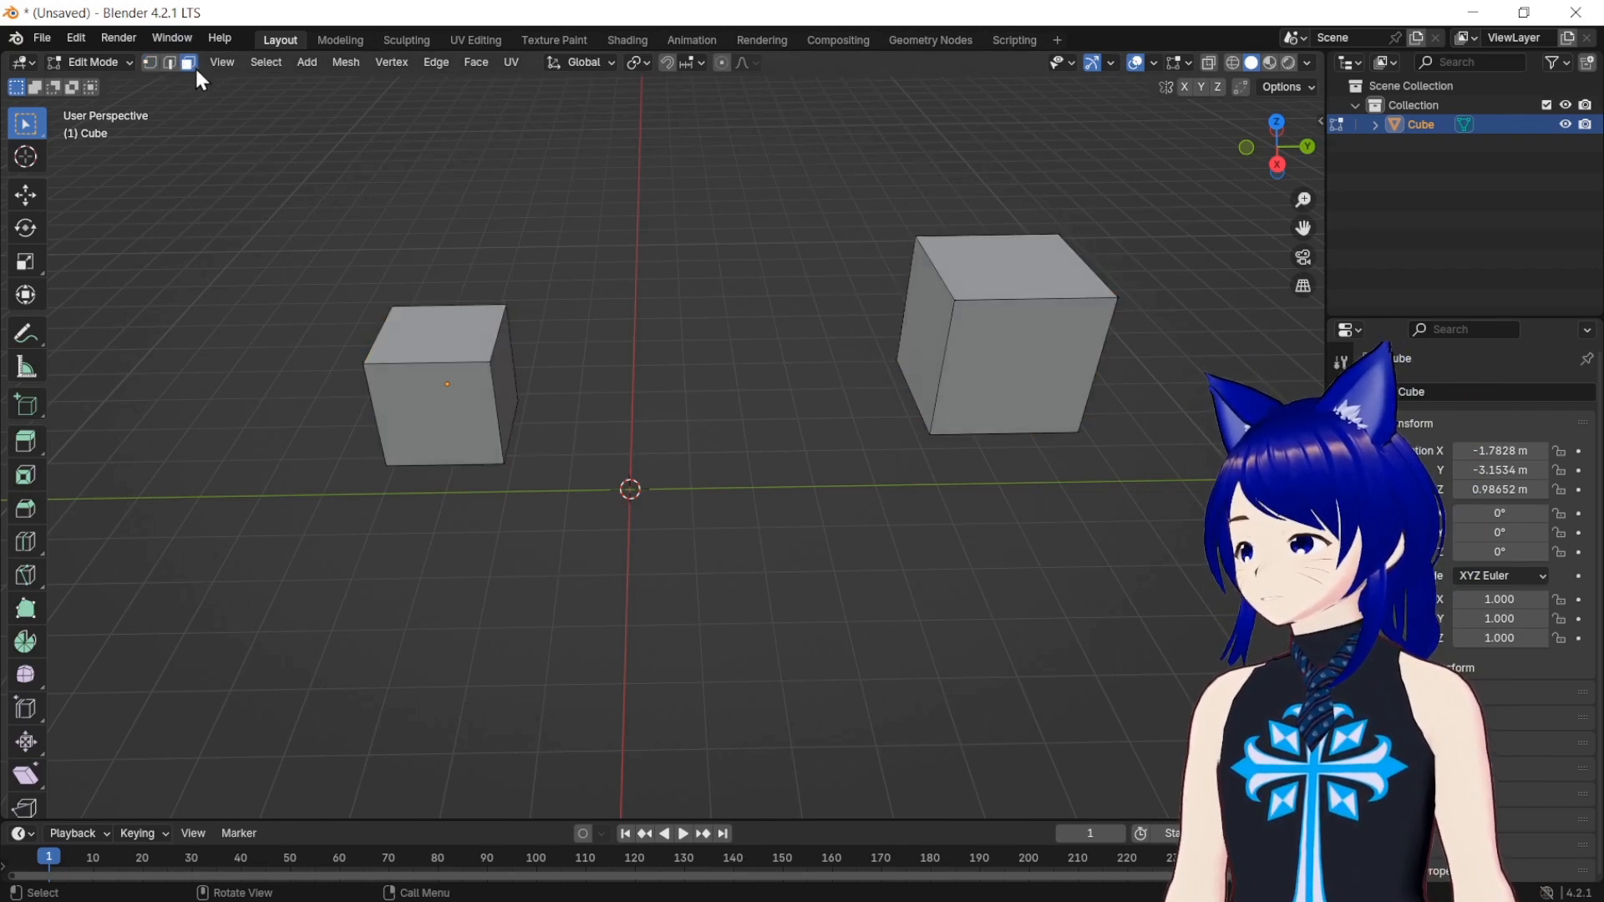
click(503, 354)
shift+click(914, 350)
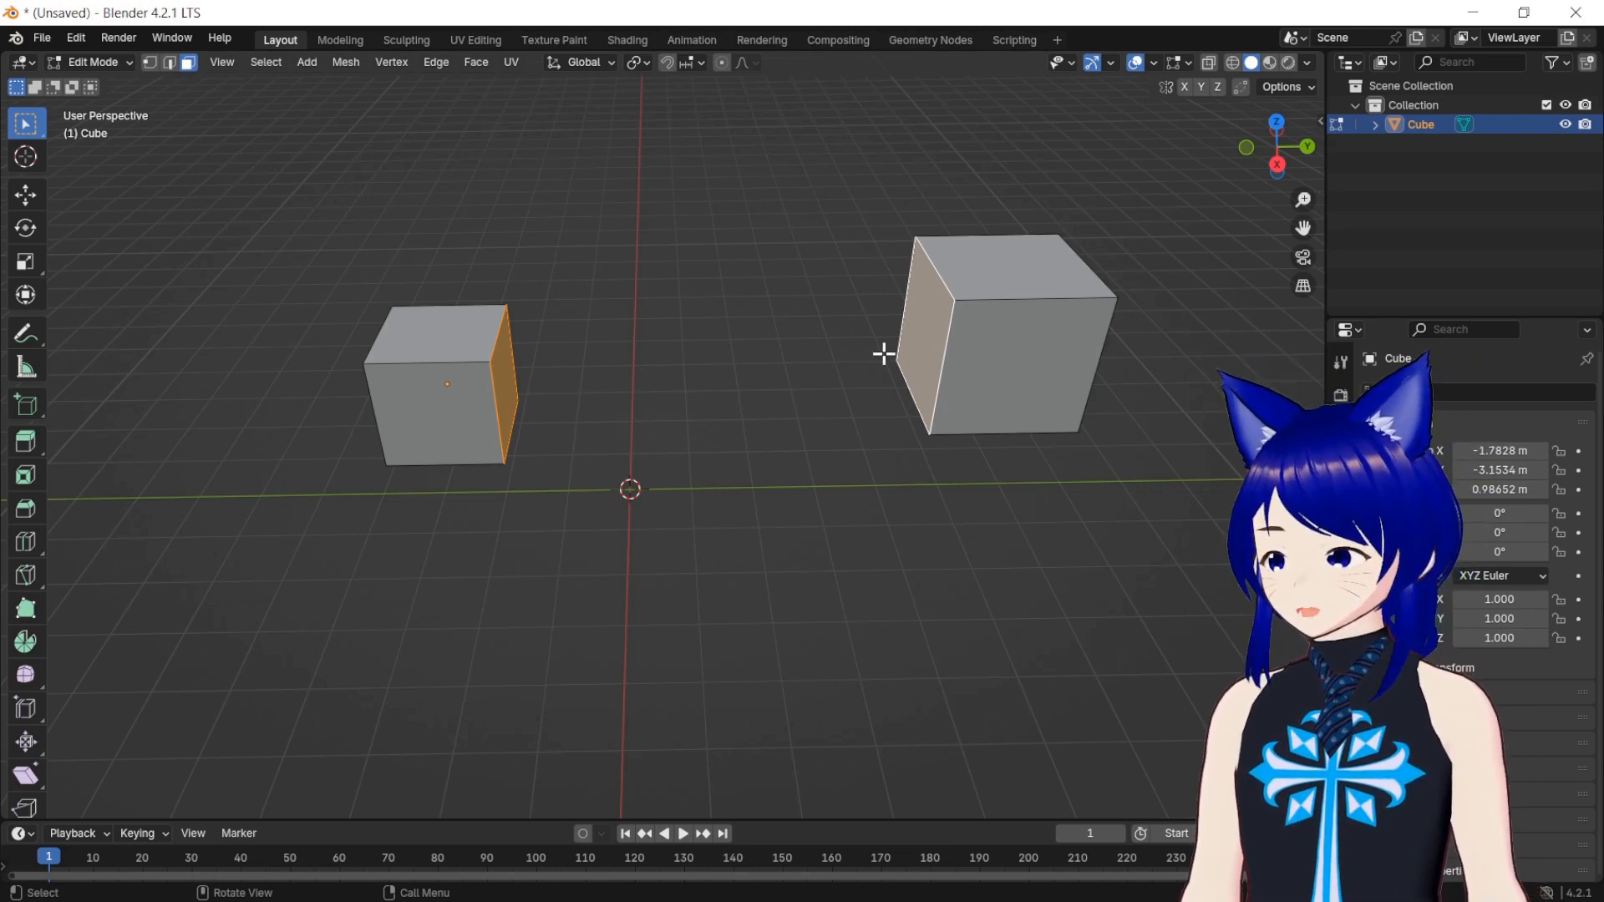
right_click(922, 343)
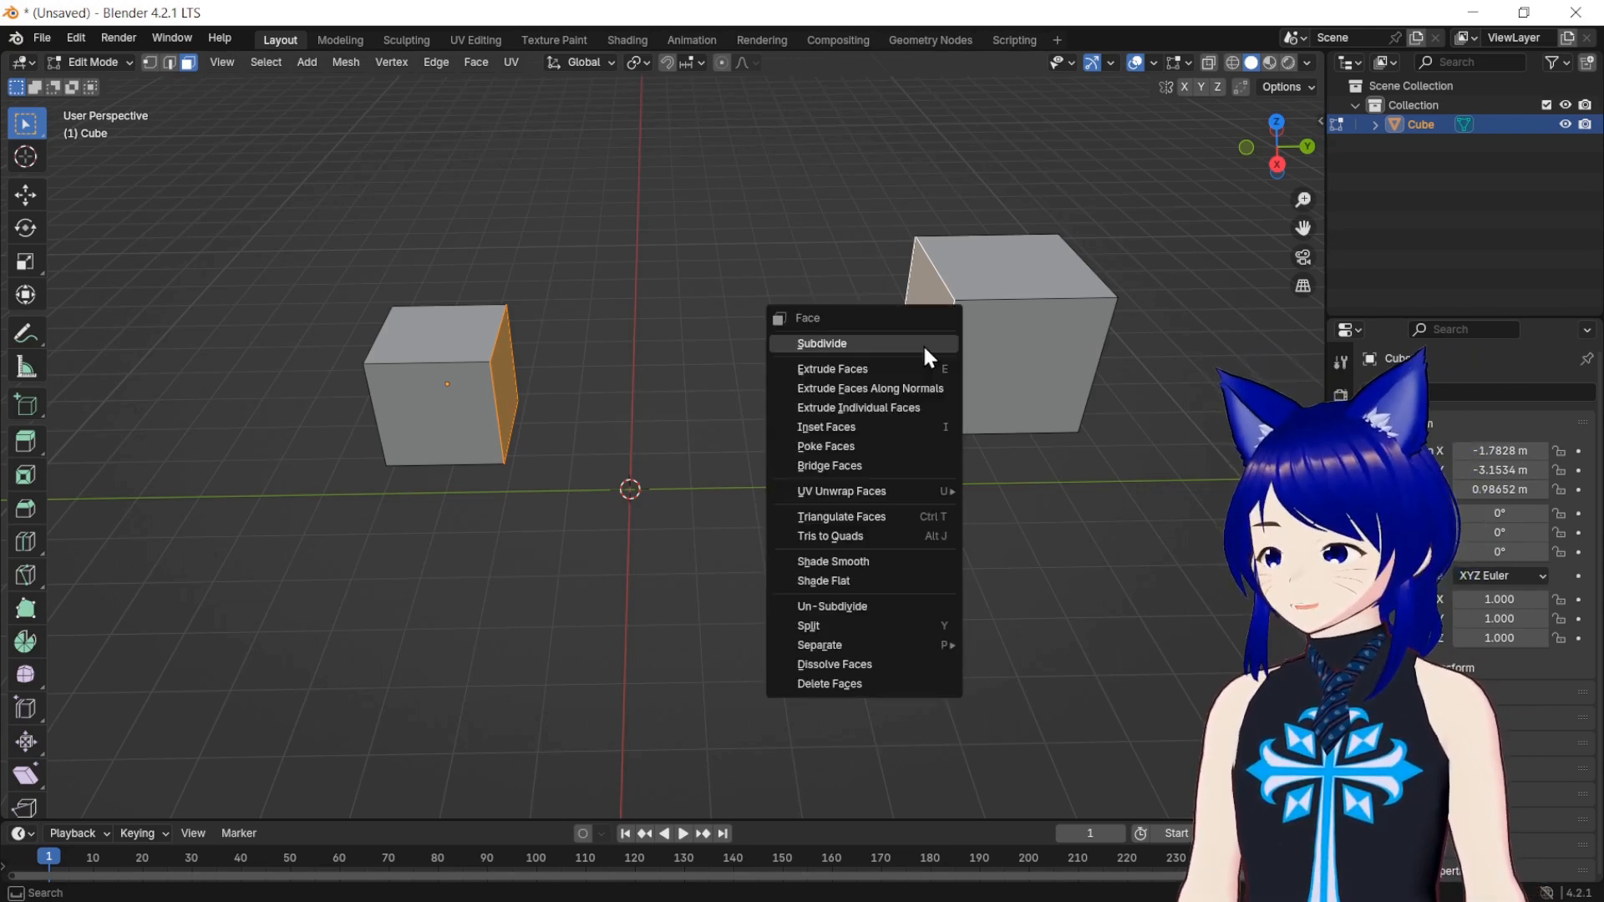
click(878, 469)
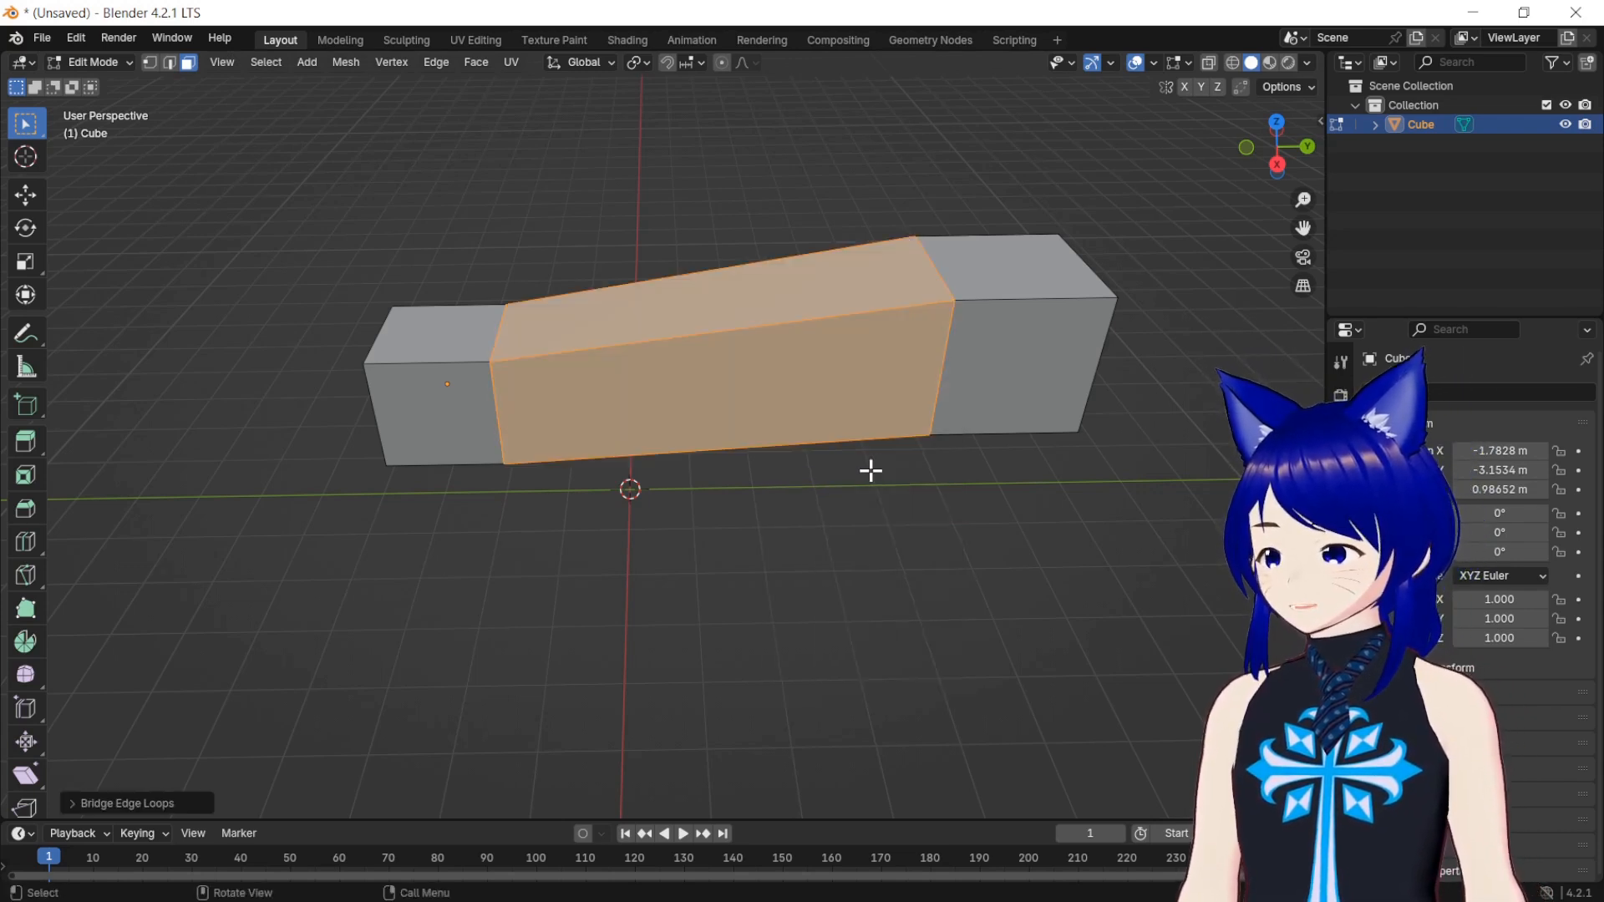
Step: Set the twist of the bridge between the cubes to 2
click(77, 803)
drag(248, 691, 293, 691)
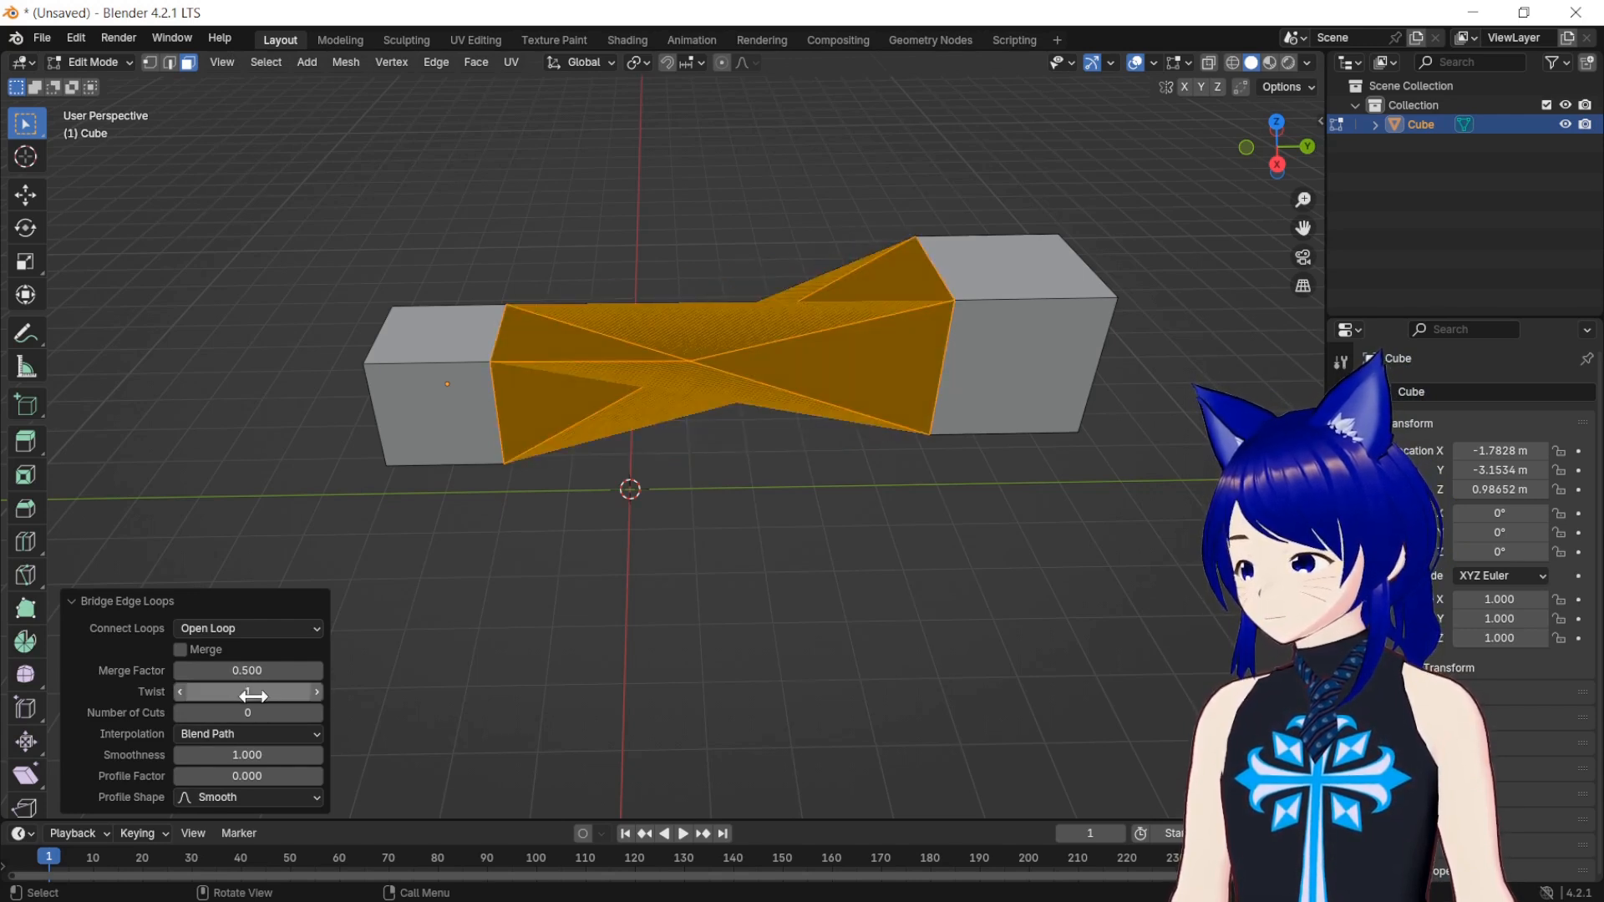
click(250, 692)
text(1)
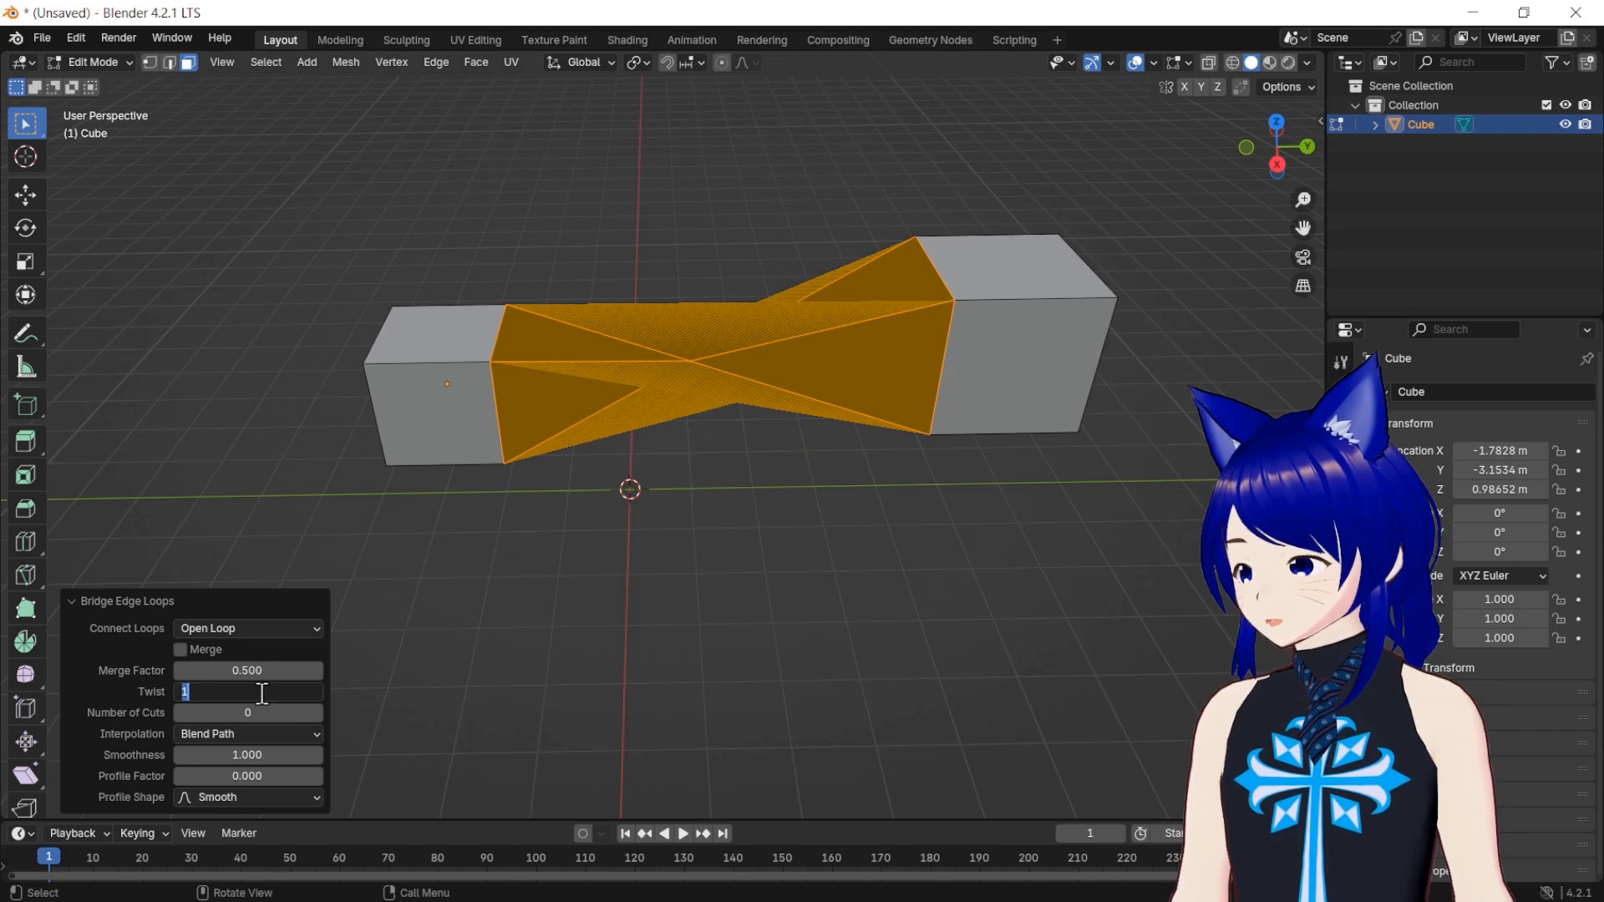
key(Return)
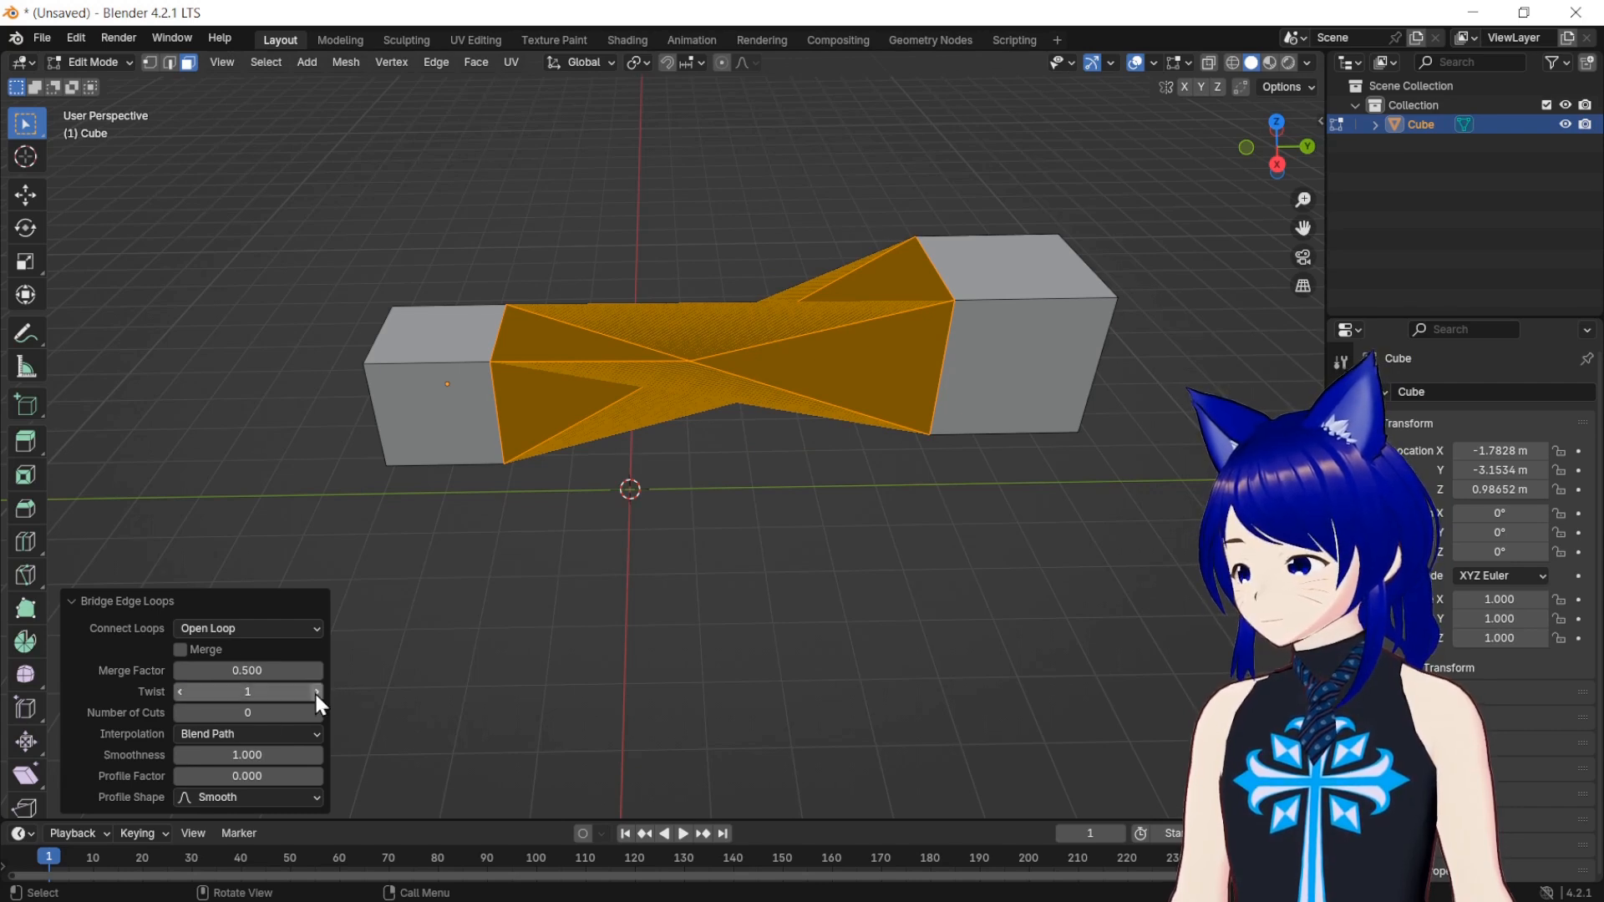
click(316, 691)
Step: Set the bridge's number of cuts to 9, deselect the faces and return to Object Mode
click(317, 714)
click(317, 713)
click(318, 713)
click(317, 713)
click(318, 713)
click(318, 713)
click(317, 713)
click(318, 713)
click(317, 712)
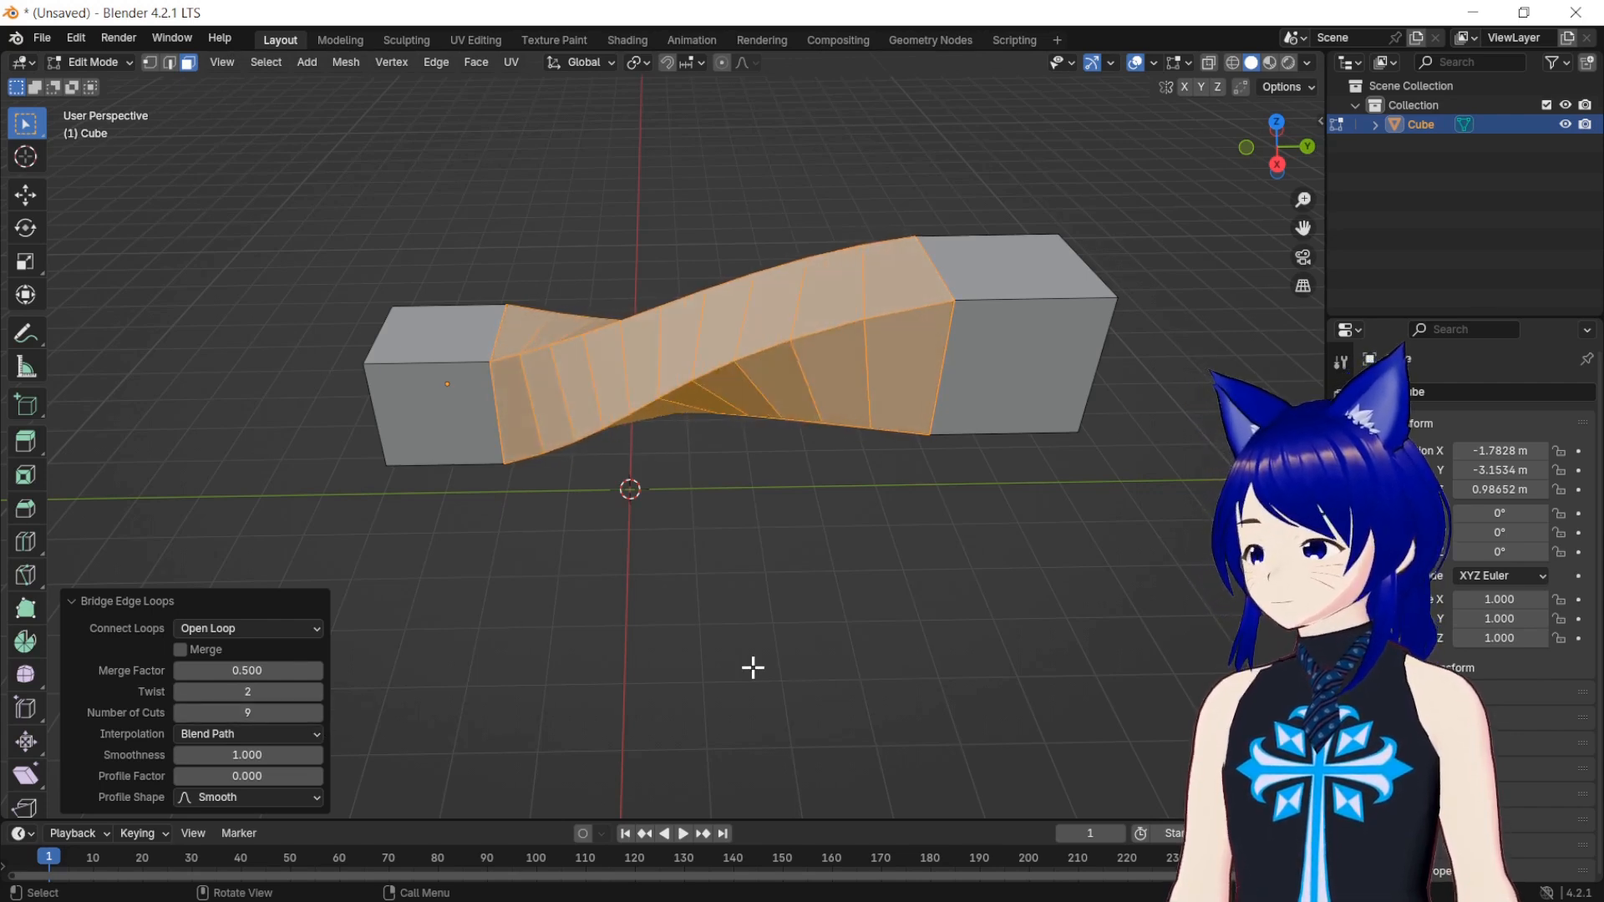
click(1035, 557)
key(Tab)
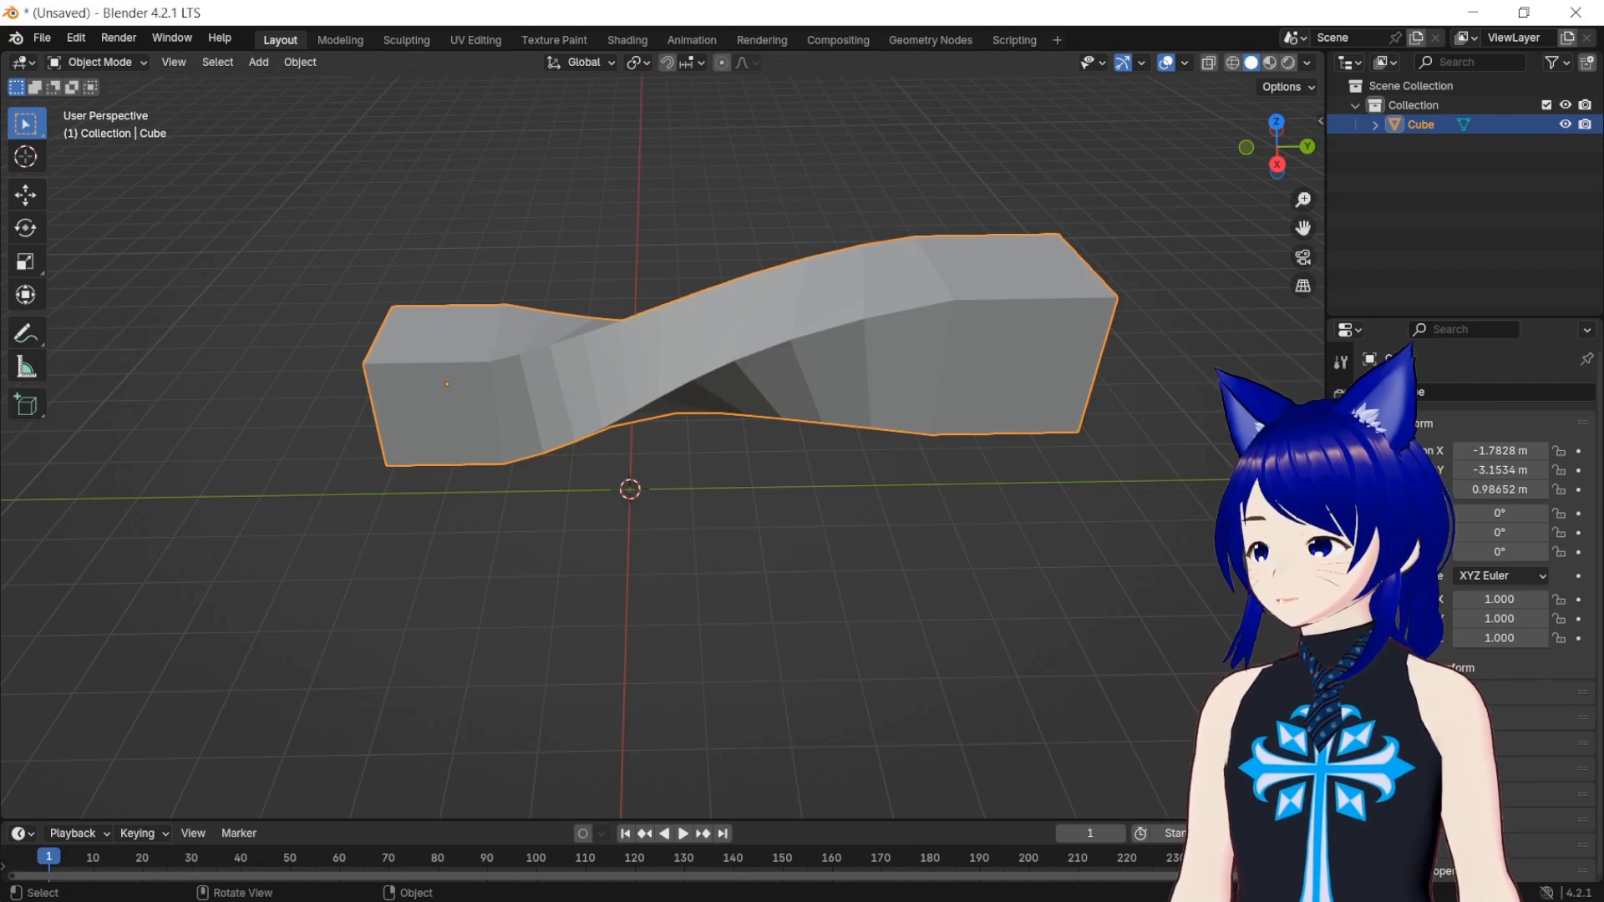
Step: Set the base color of the object's material to blue and display the viewport in Material Preview
click(1341, 735)
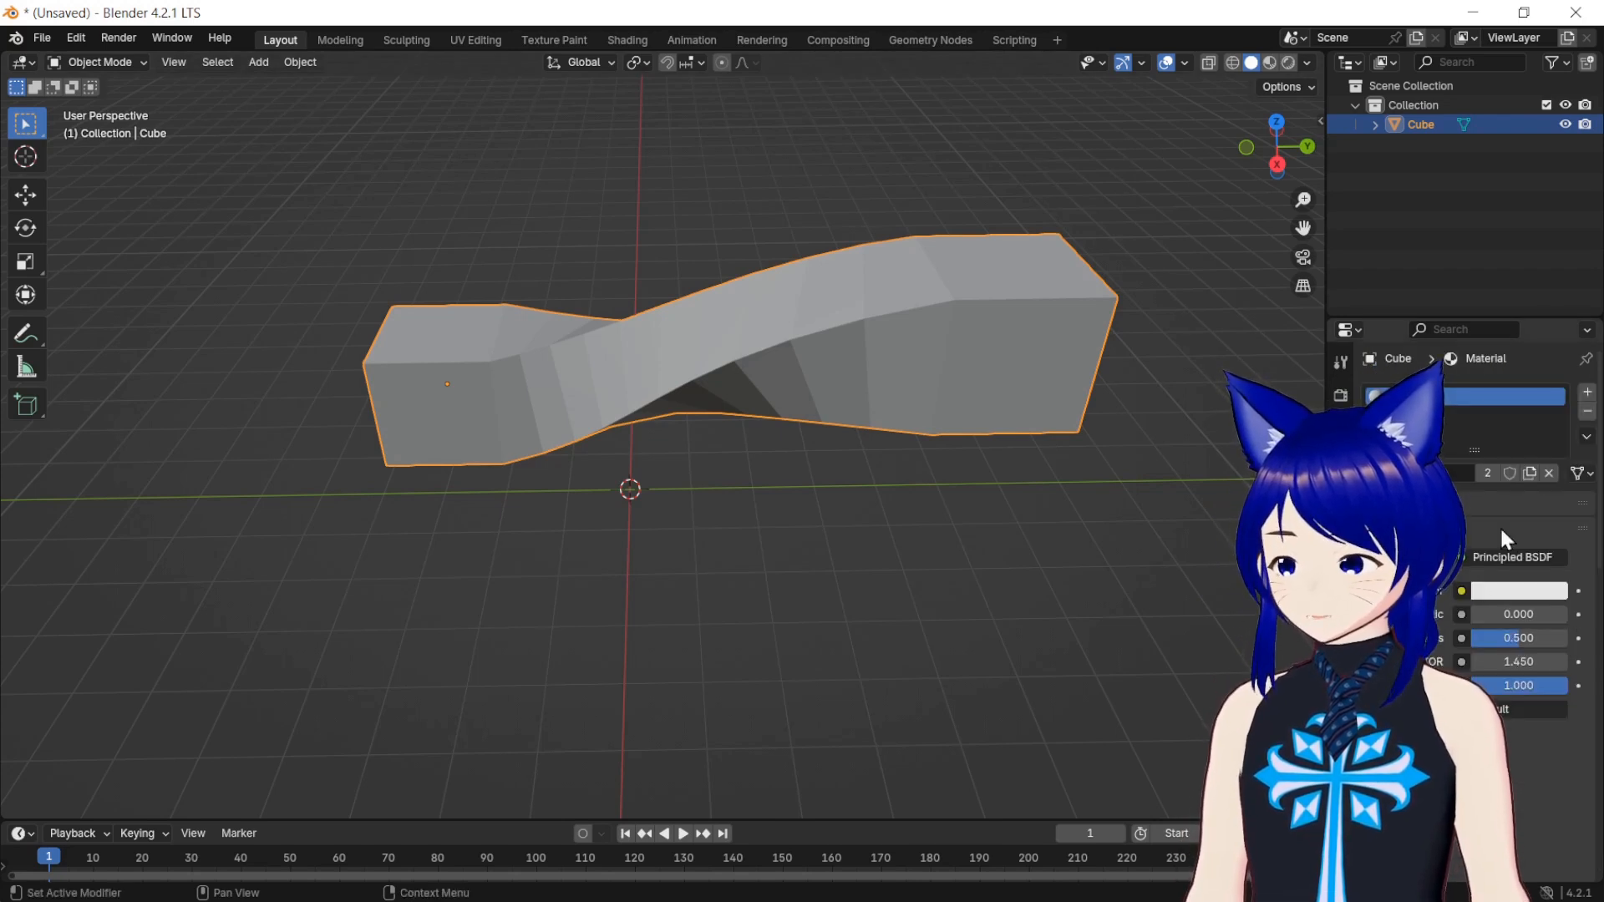
click(1504, 590)
click(1519, 338)
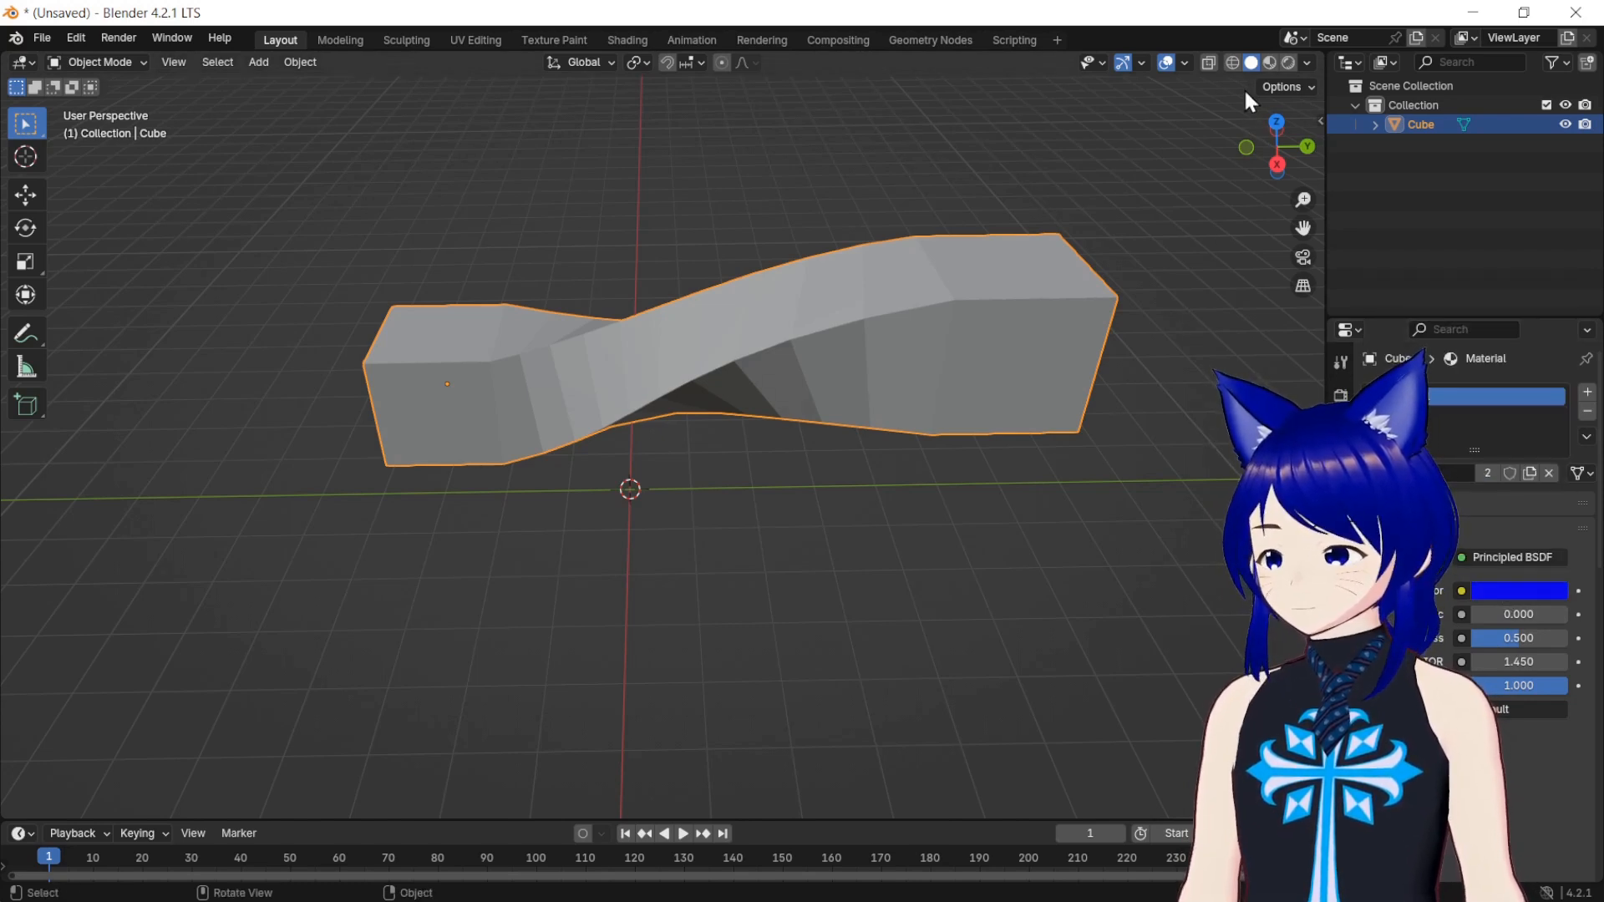
click(1270, 62)
Step: Assign a new green material to the larger-looking cube's front face, the adjoining strip of bridge faces and one bridge face near the other cube
key(Tab)
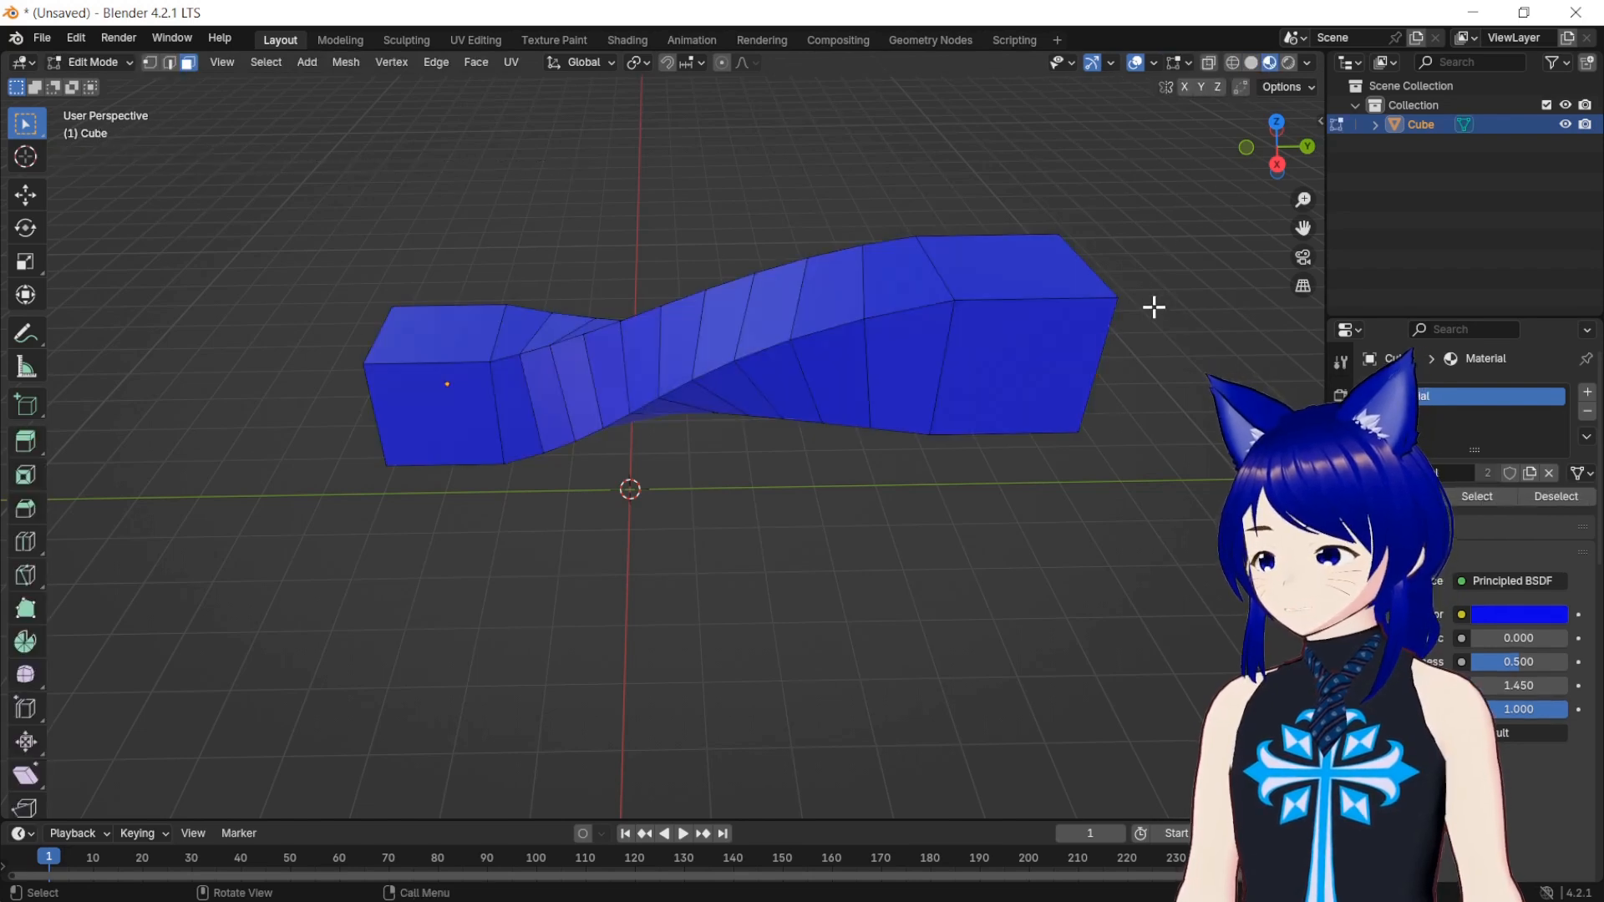
click(972, 345)
shift+click(909, 354)
shift+click(849, 362)
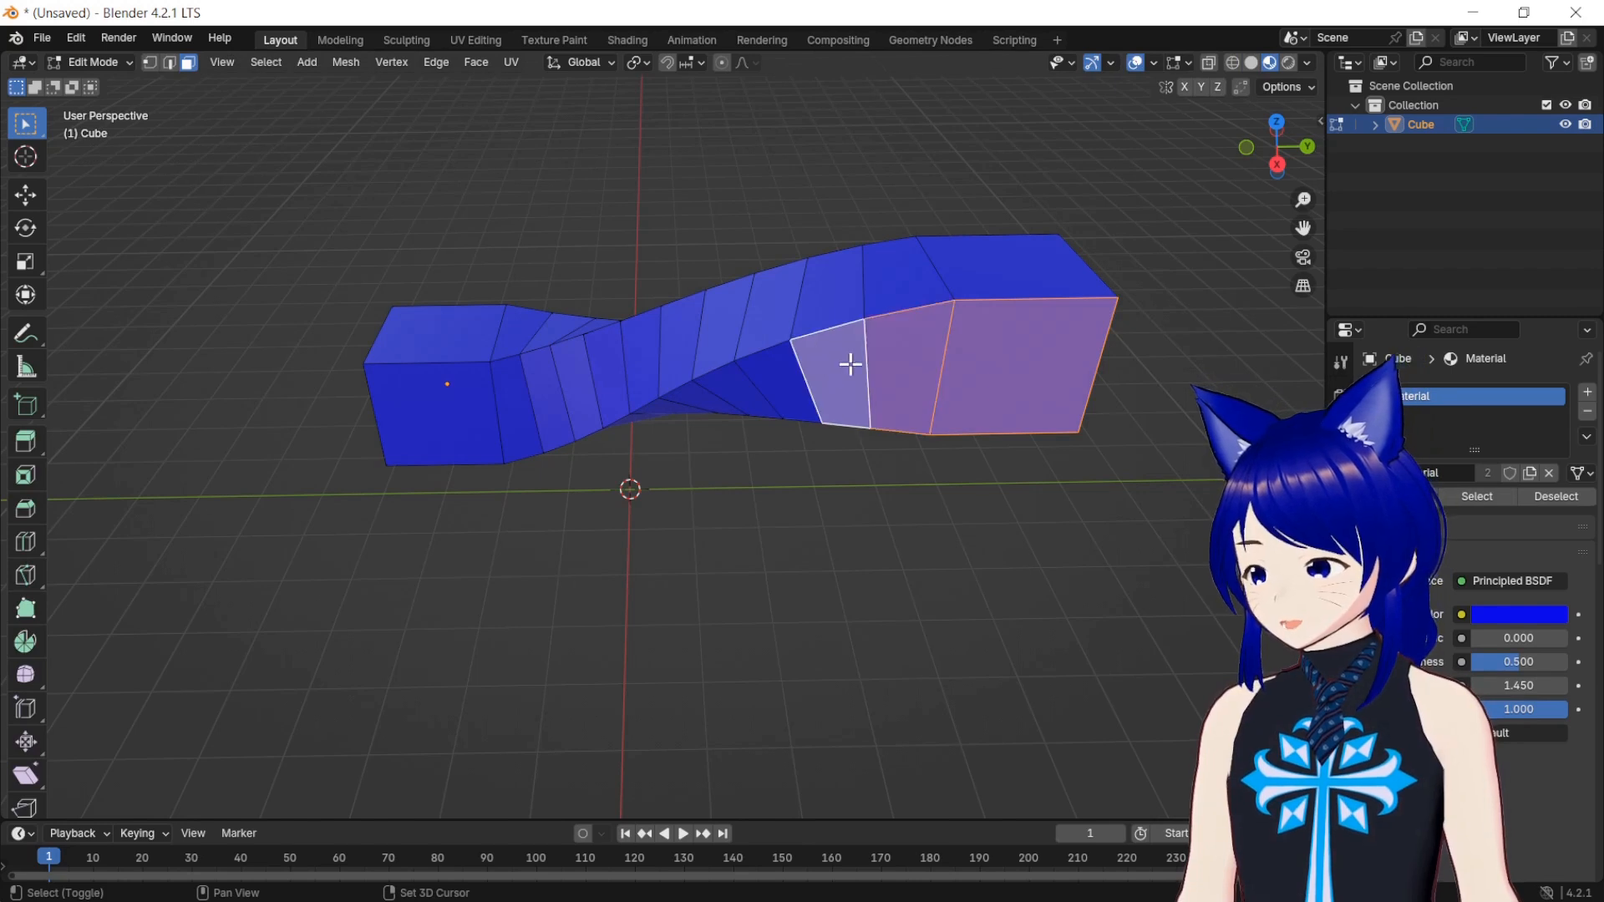
shift+click(773, 384)
shift+click(717, 398)
shift+click(691, 411)
shift+click(671, 403)
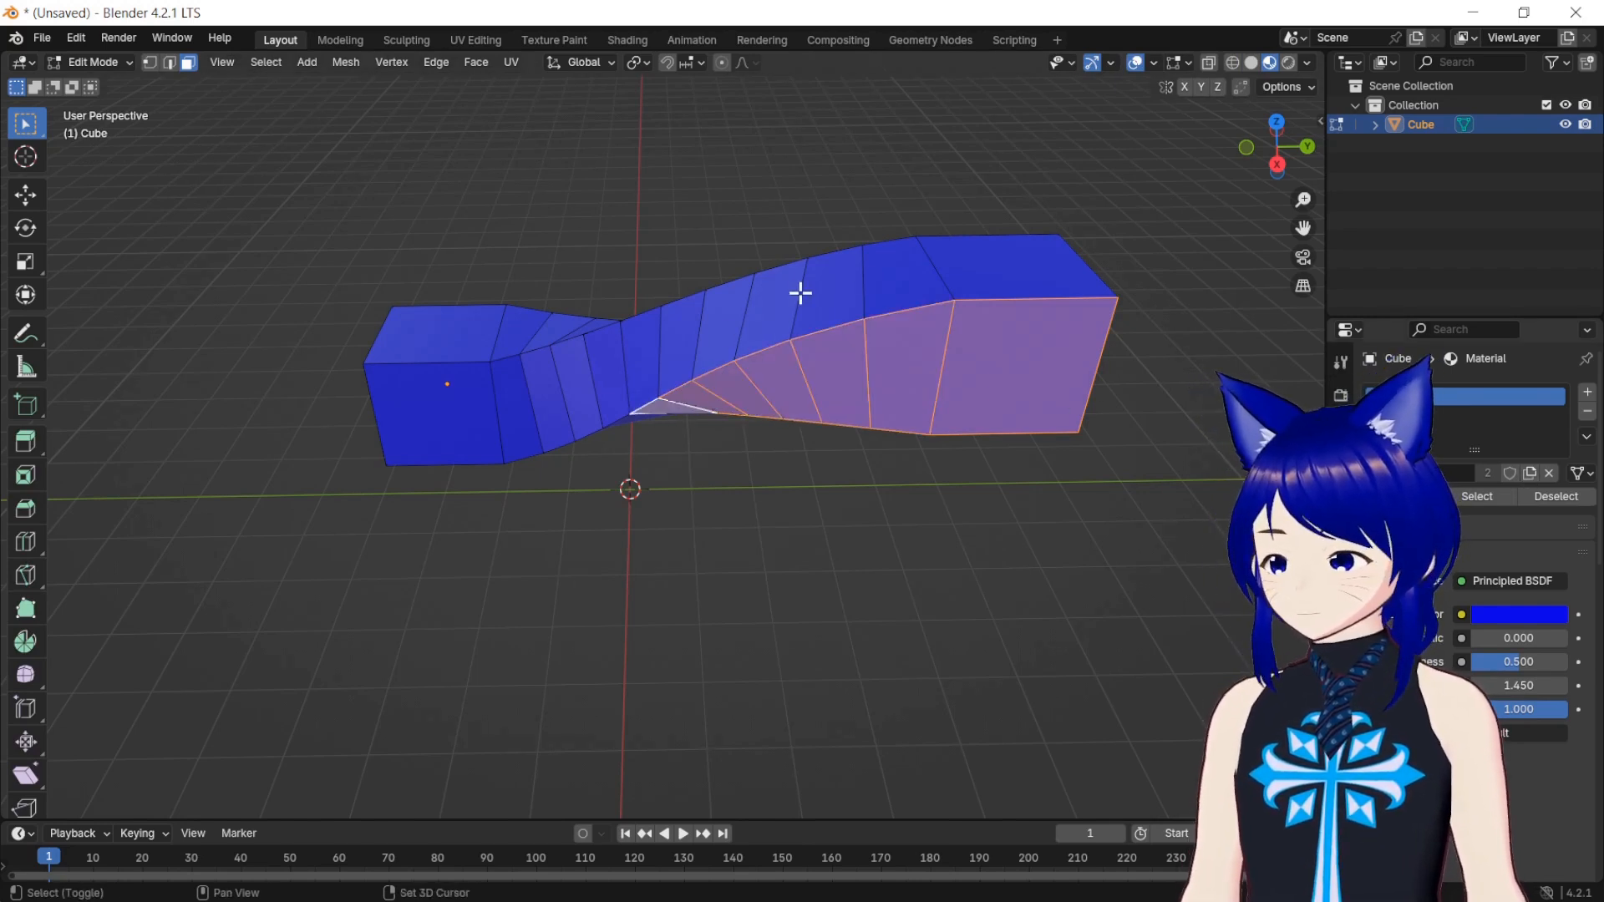
shift+click(582, 367)
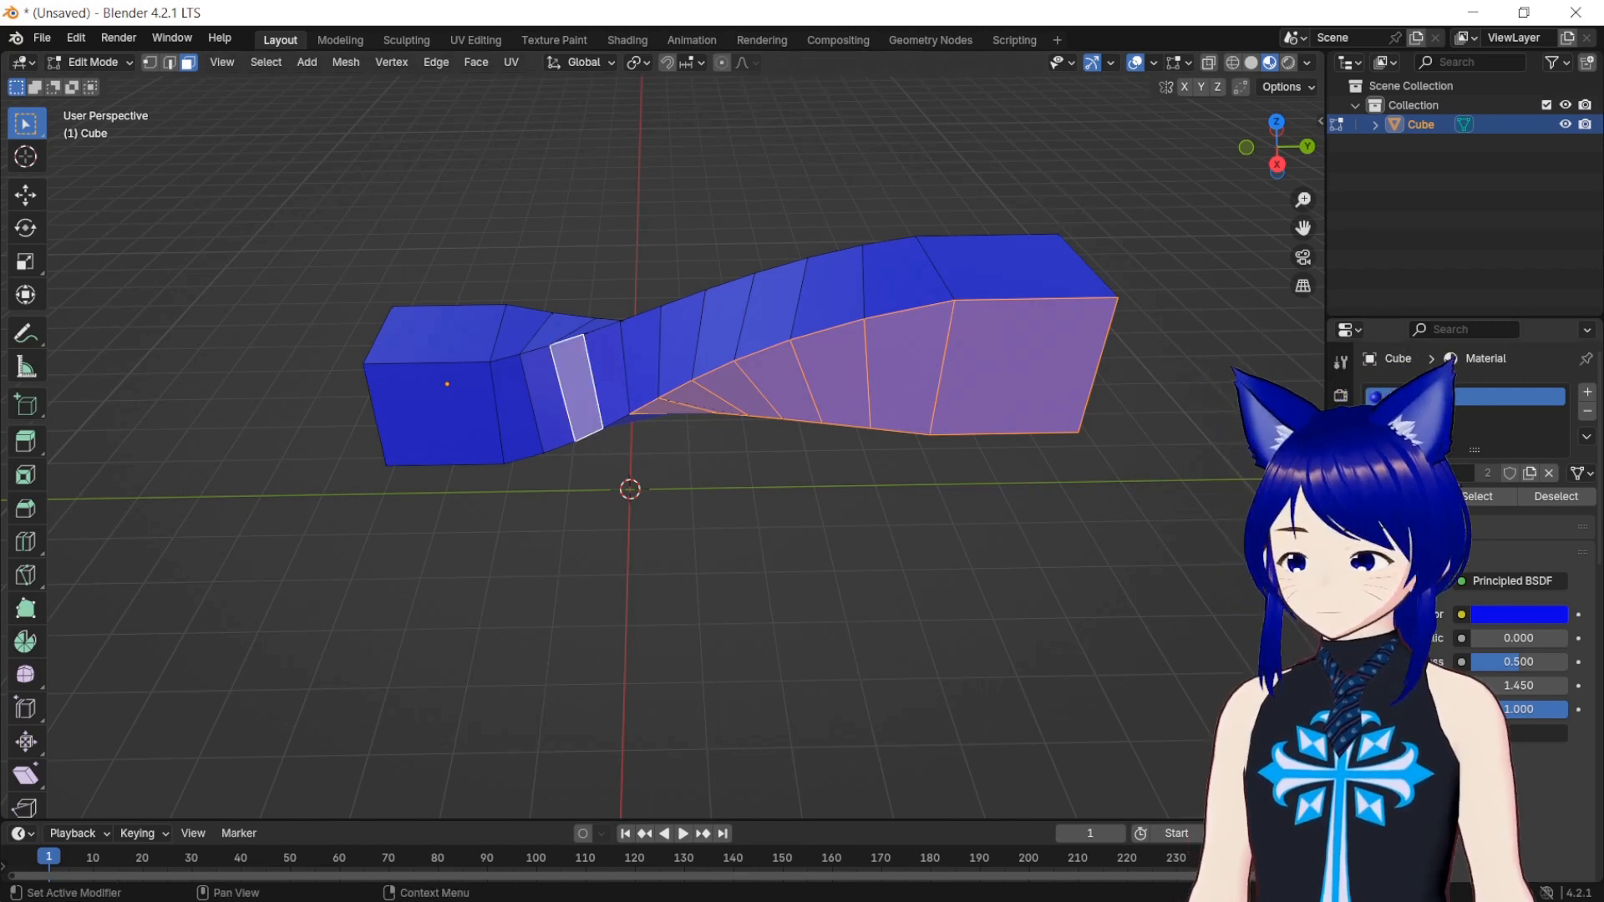
click(1587, 393)
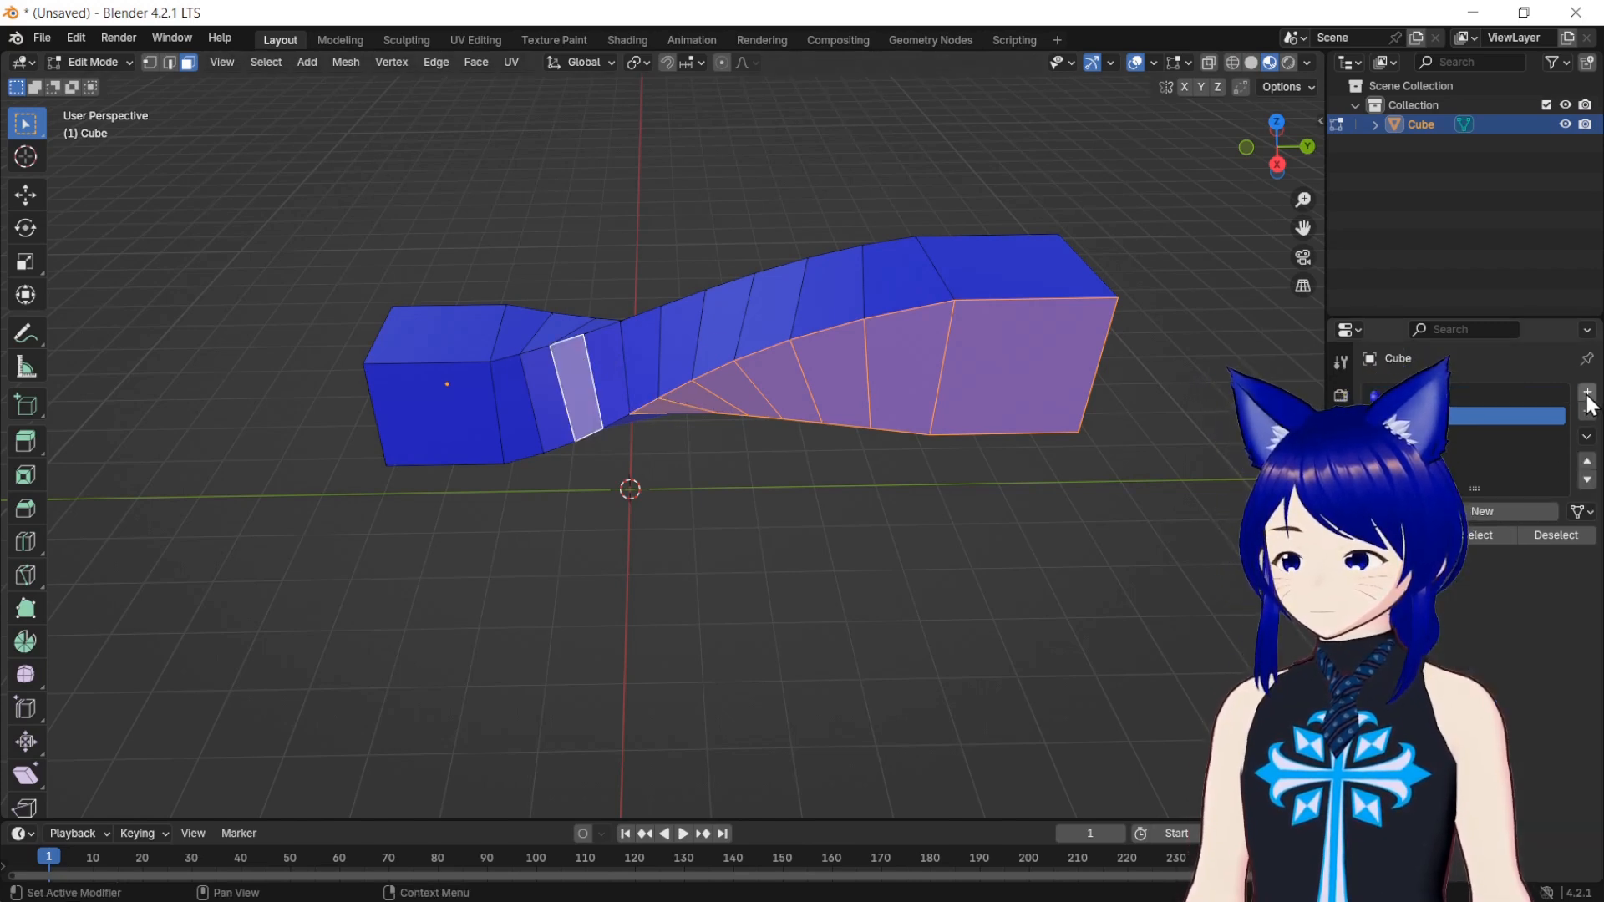
click(1470, 512)
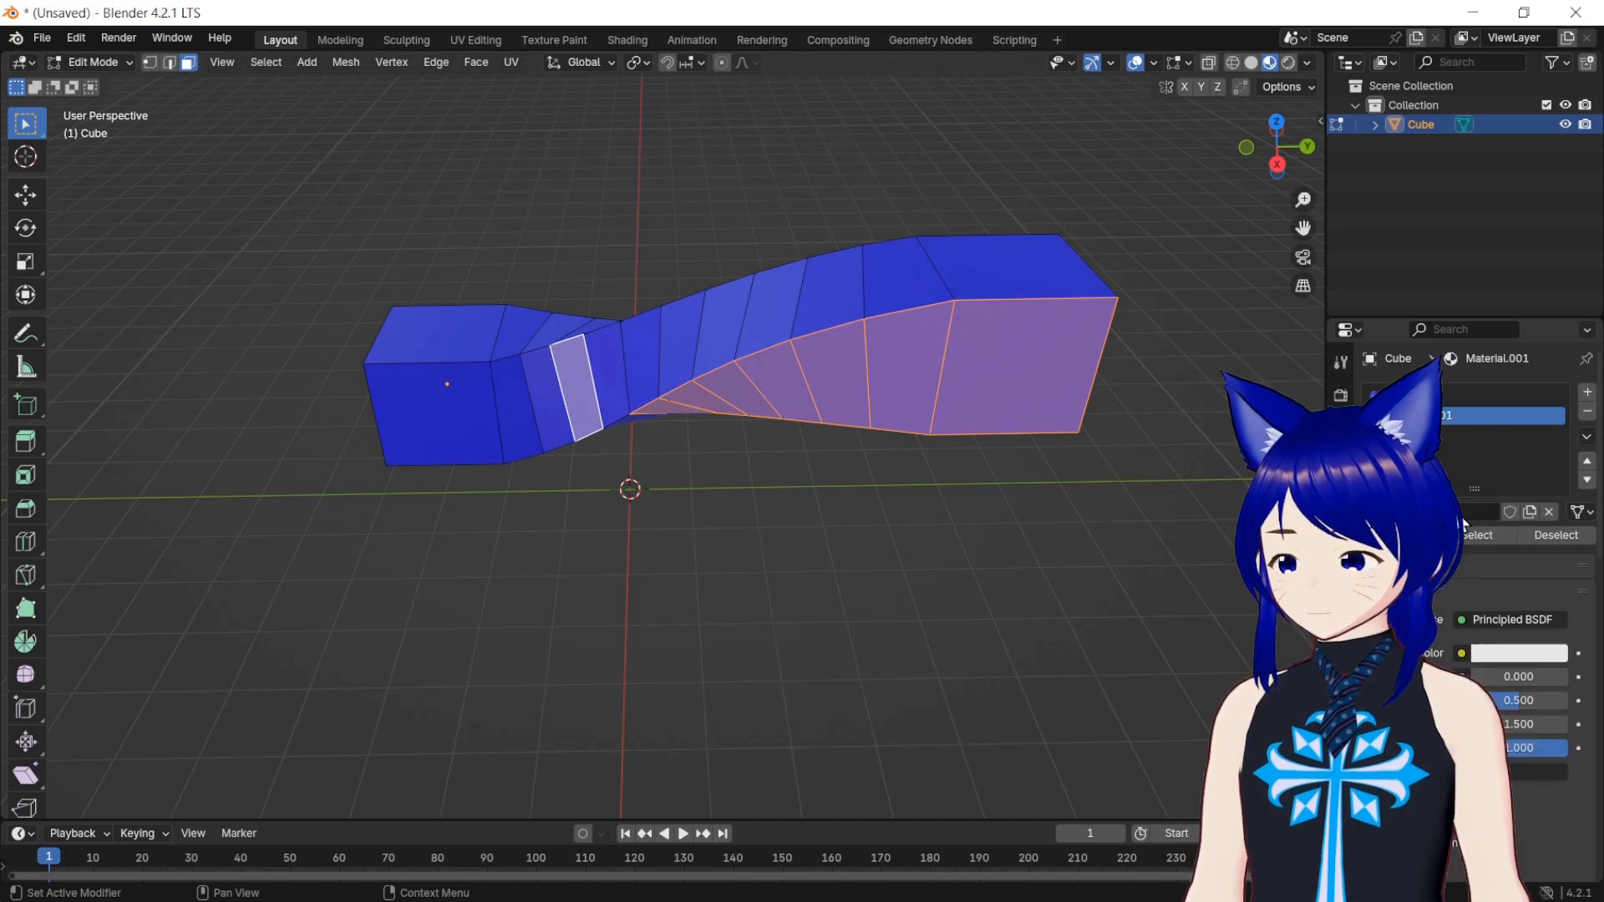
click(1519, 653)
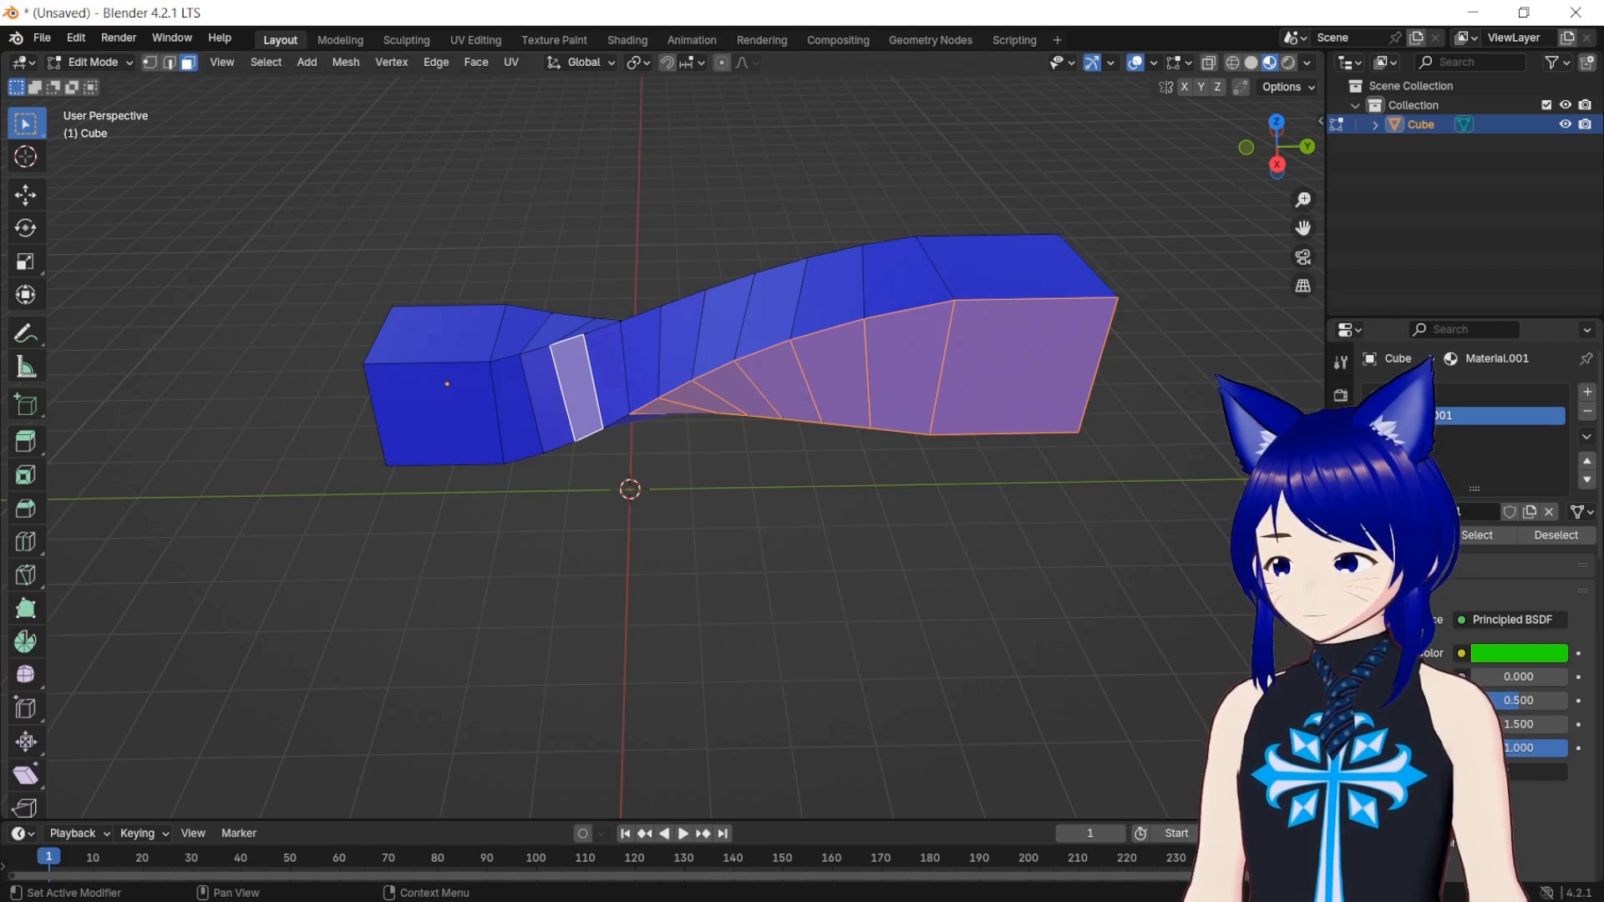
click(1403, 535)
click(831, 585)
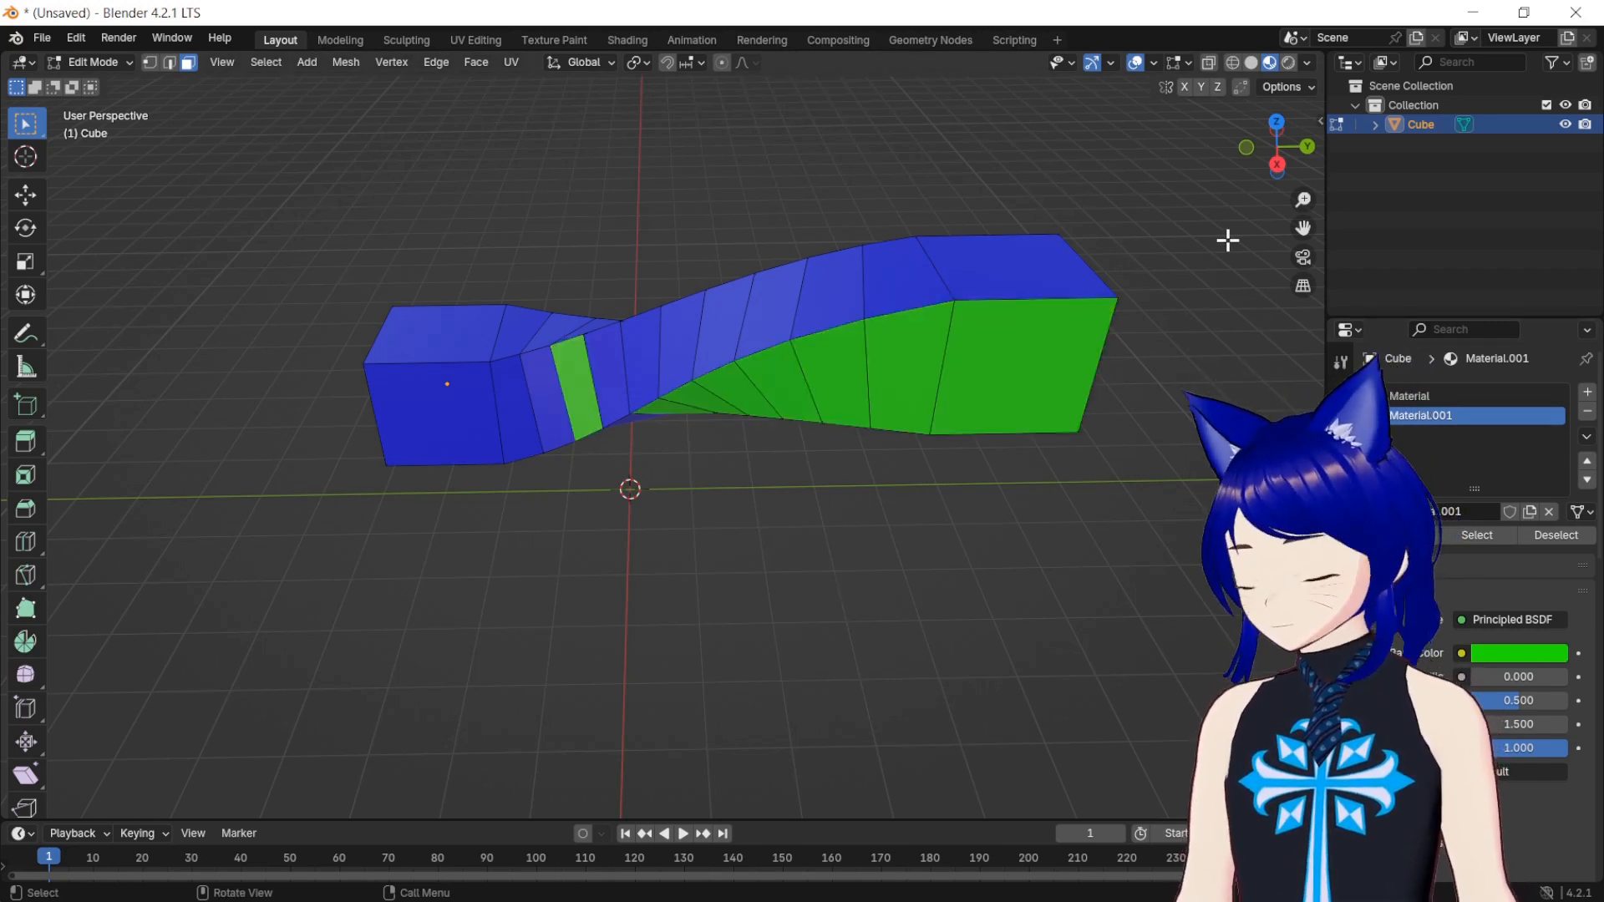
Step: In Object Mode, duplicate the twisted object and offset the copy about -2.24 m in X, 0.25 m in Y and 3.25 m in Z
key(Tab)
right_click(1029, 237)
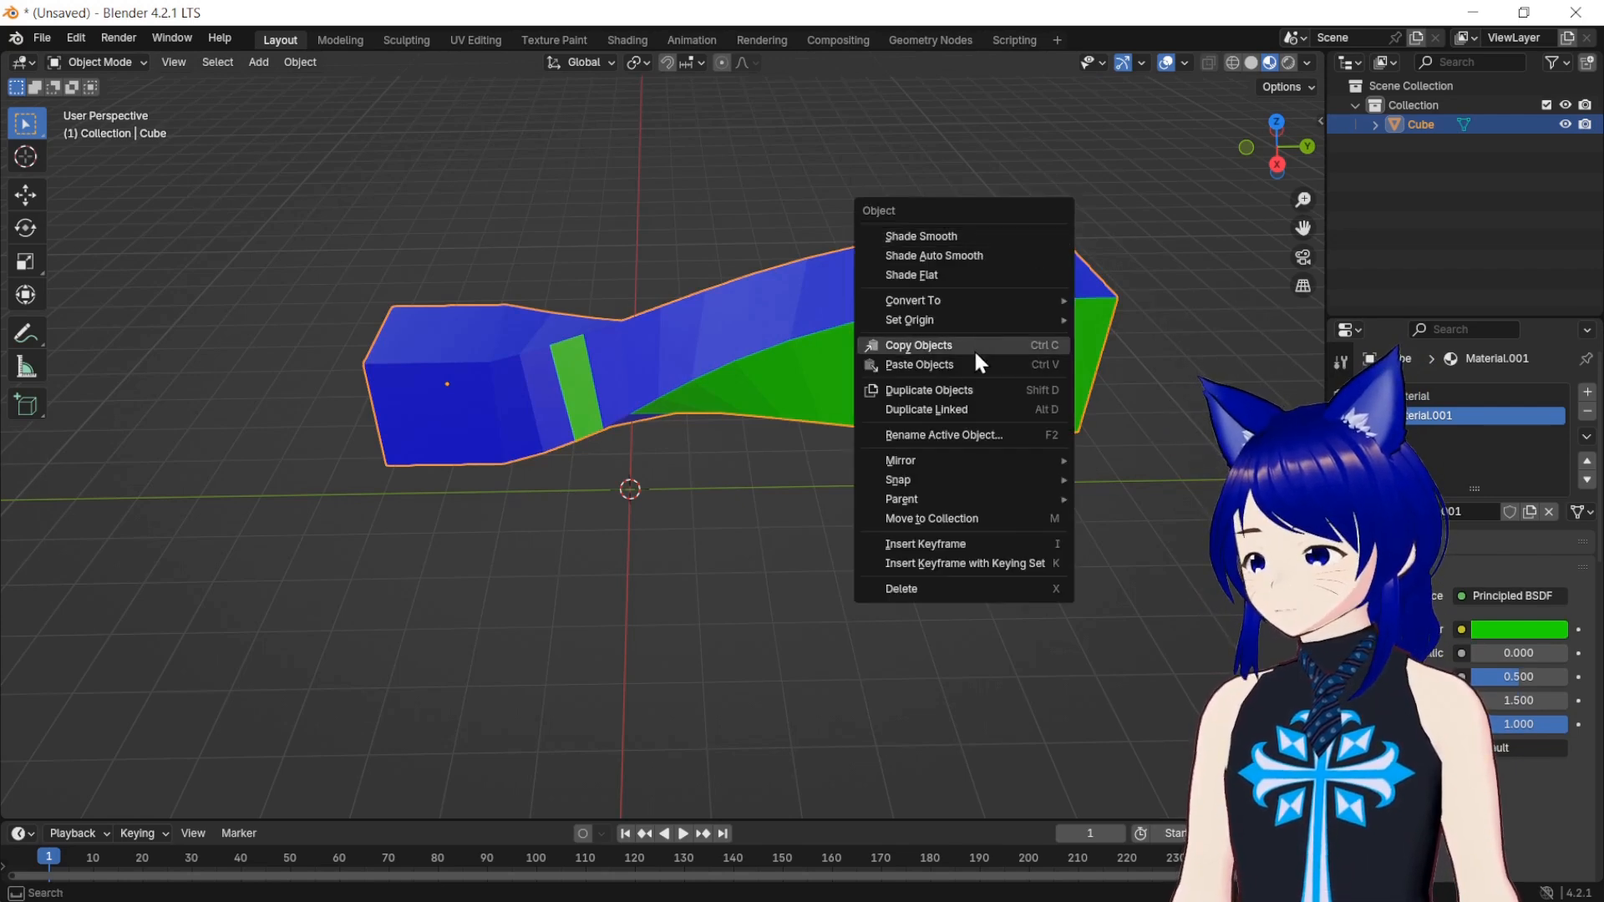
click(967, 390)
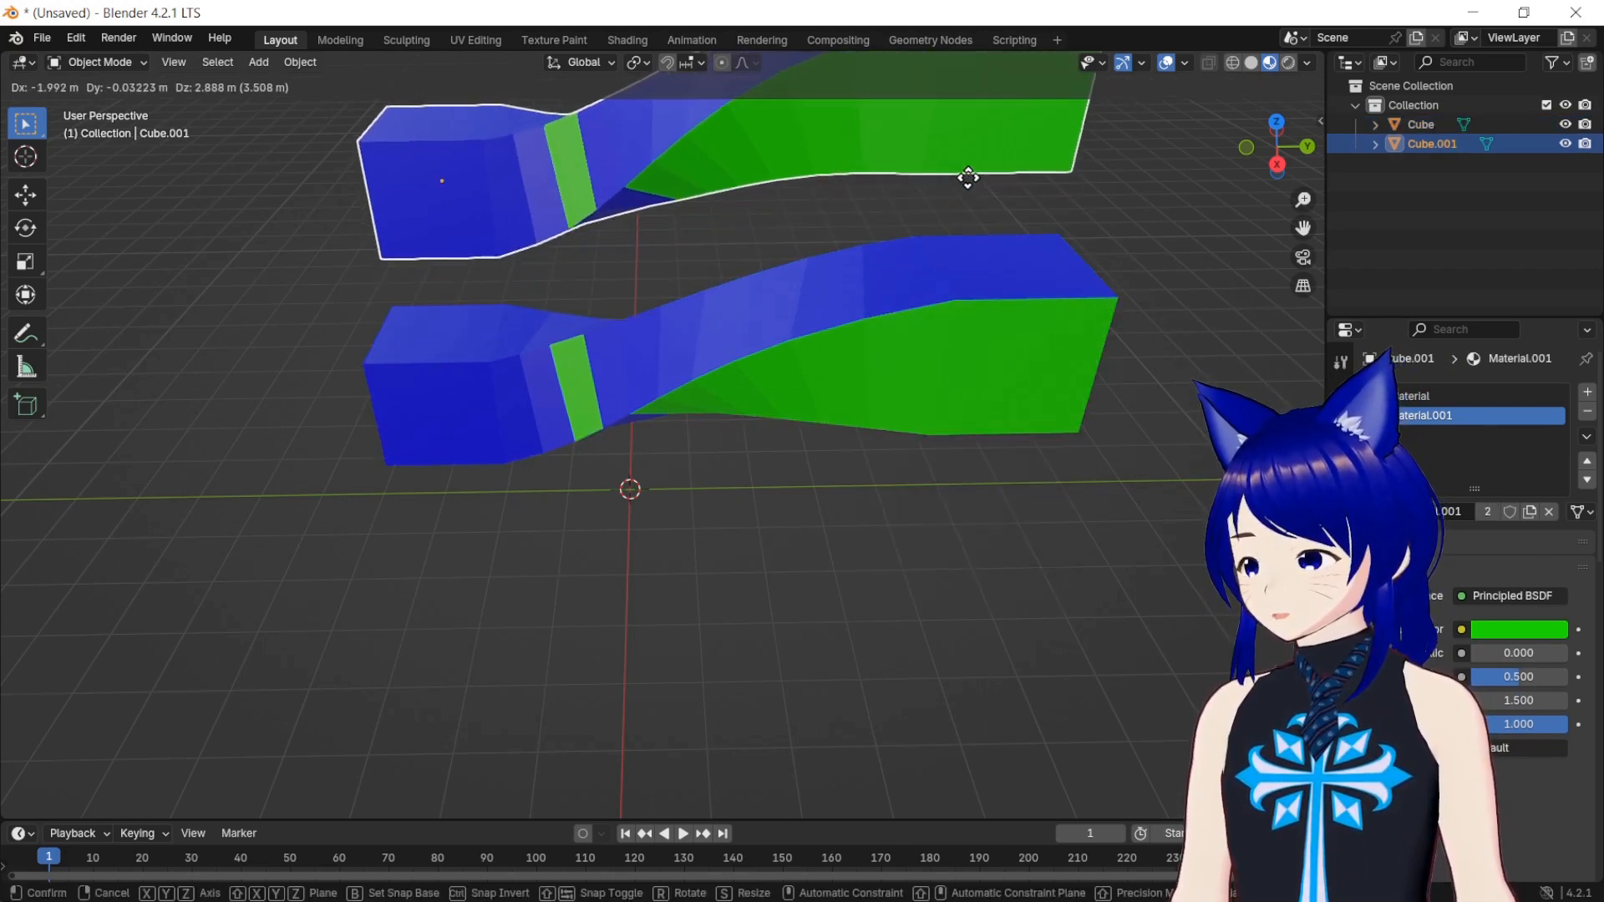
click(976, 167)
Step: Join the two twisted objects into one, with the original as the active object
drag(1304, 227, 1286, 423)
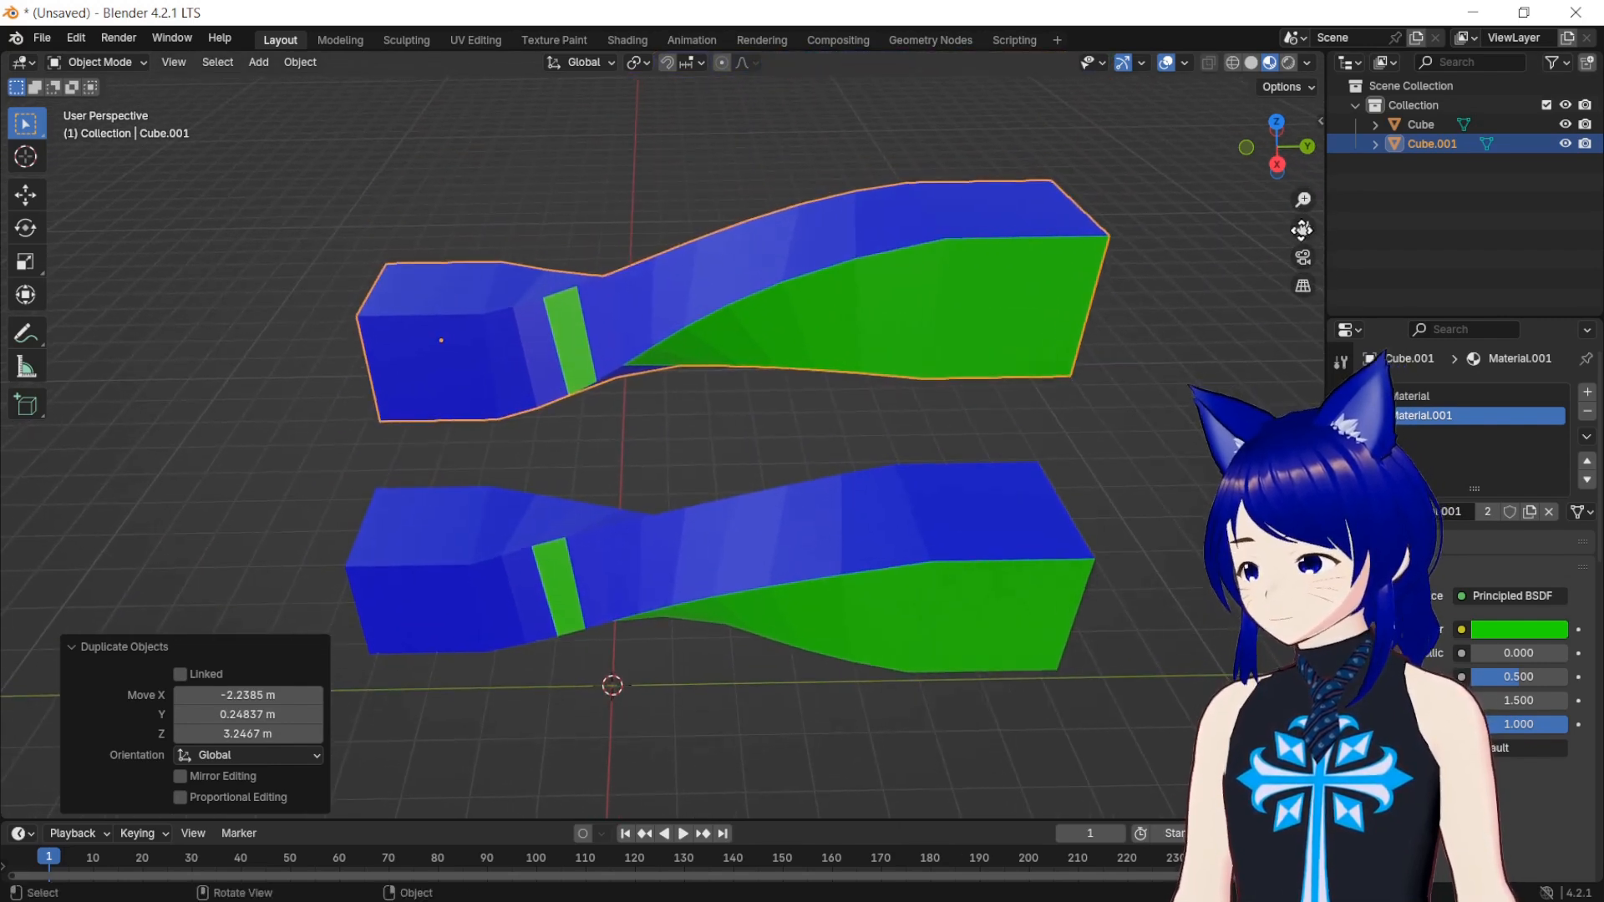
shift+click(999, 523)
right_click(999, 524)
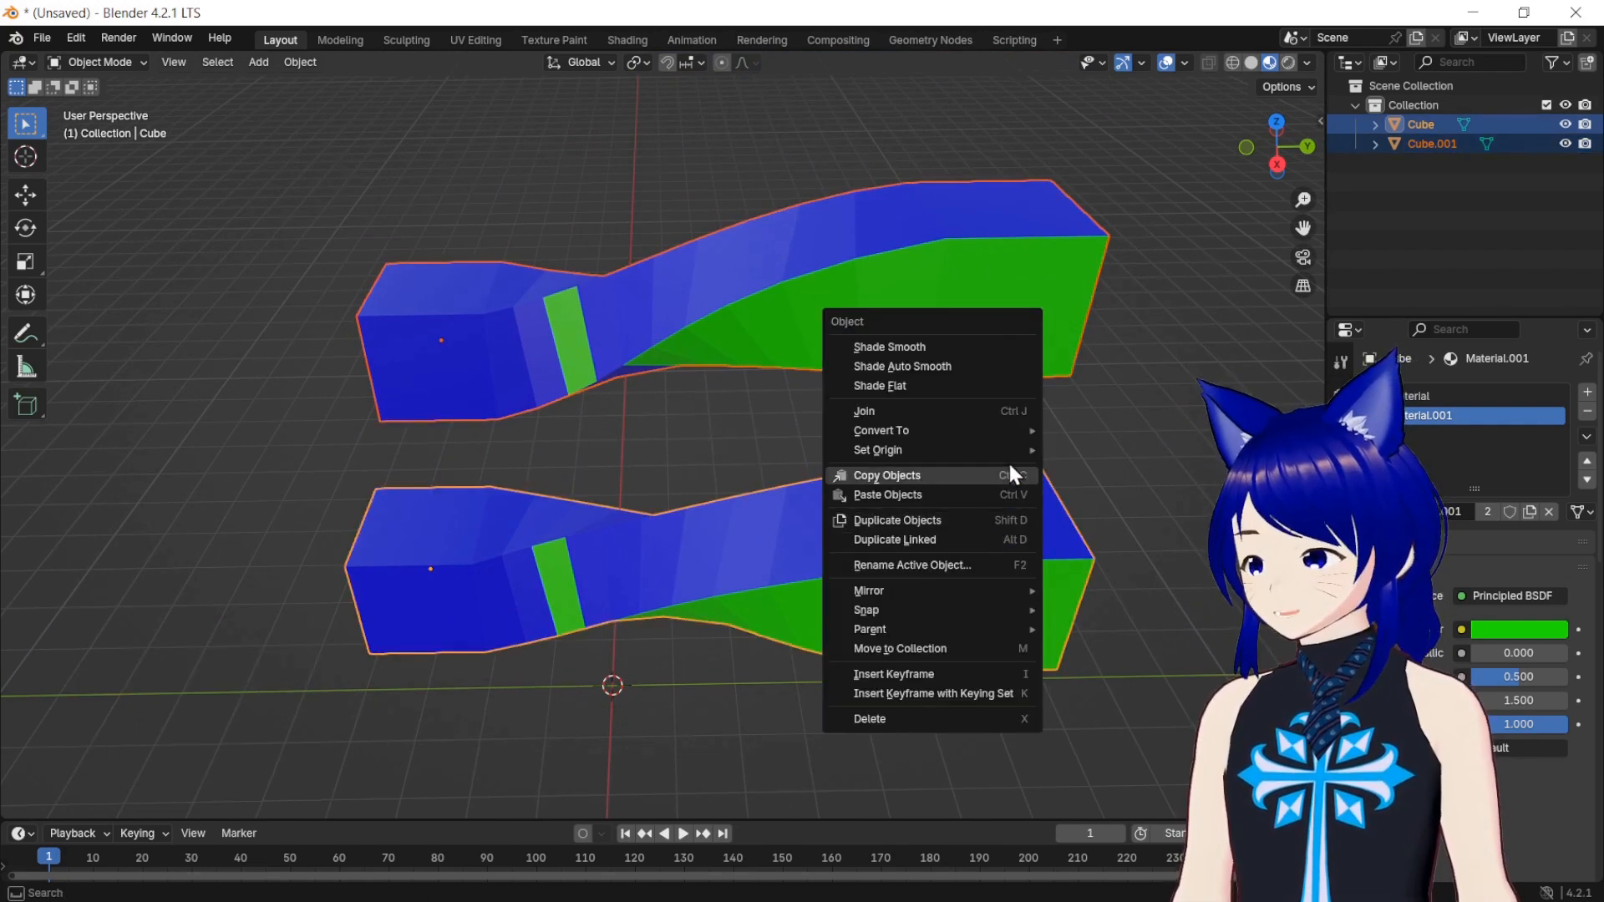
click(1011, 412)
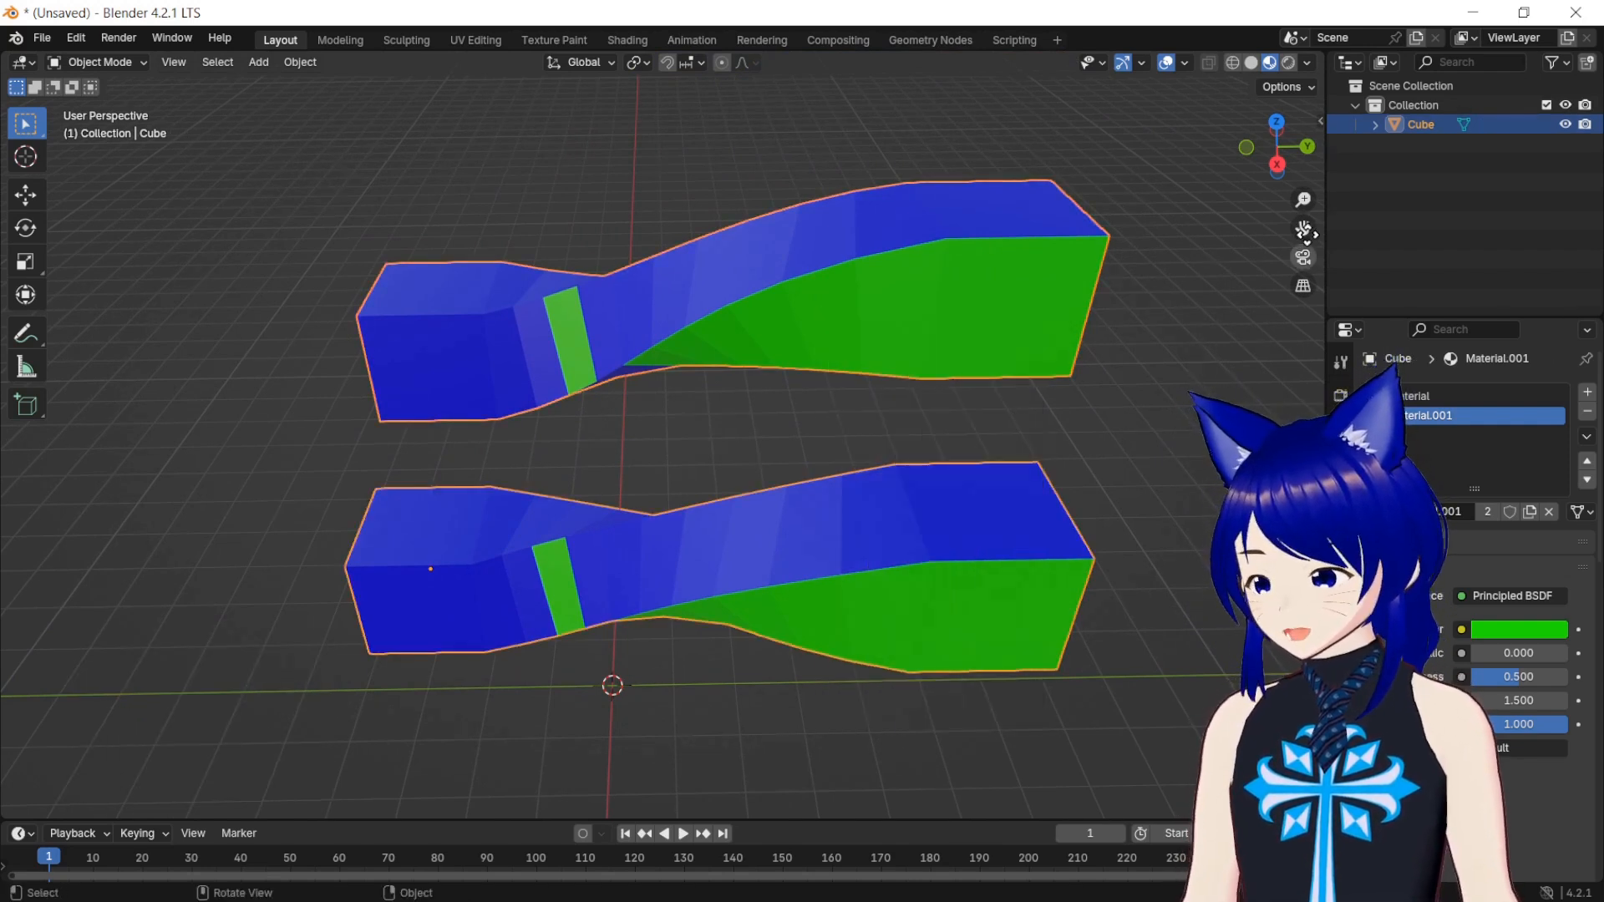
Step: In Edit Mode with vertex selection, connect two vertices diagonally across two neighbouring bridge faces of the lower twisted shape
key(Tab)
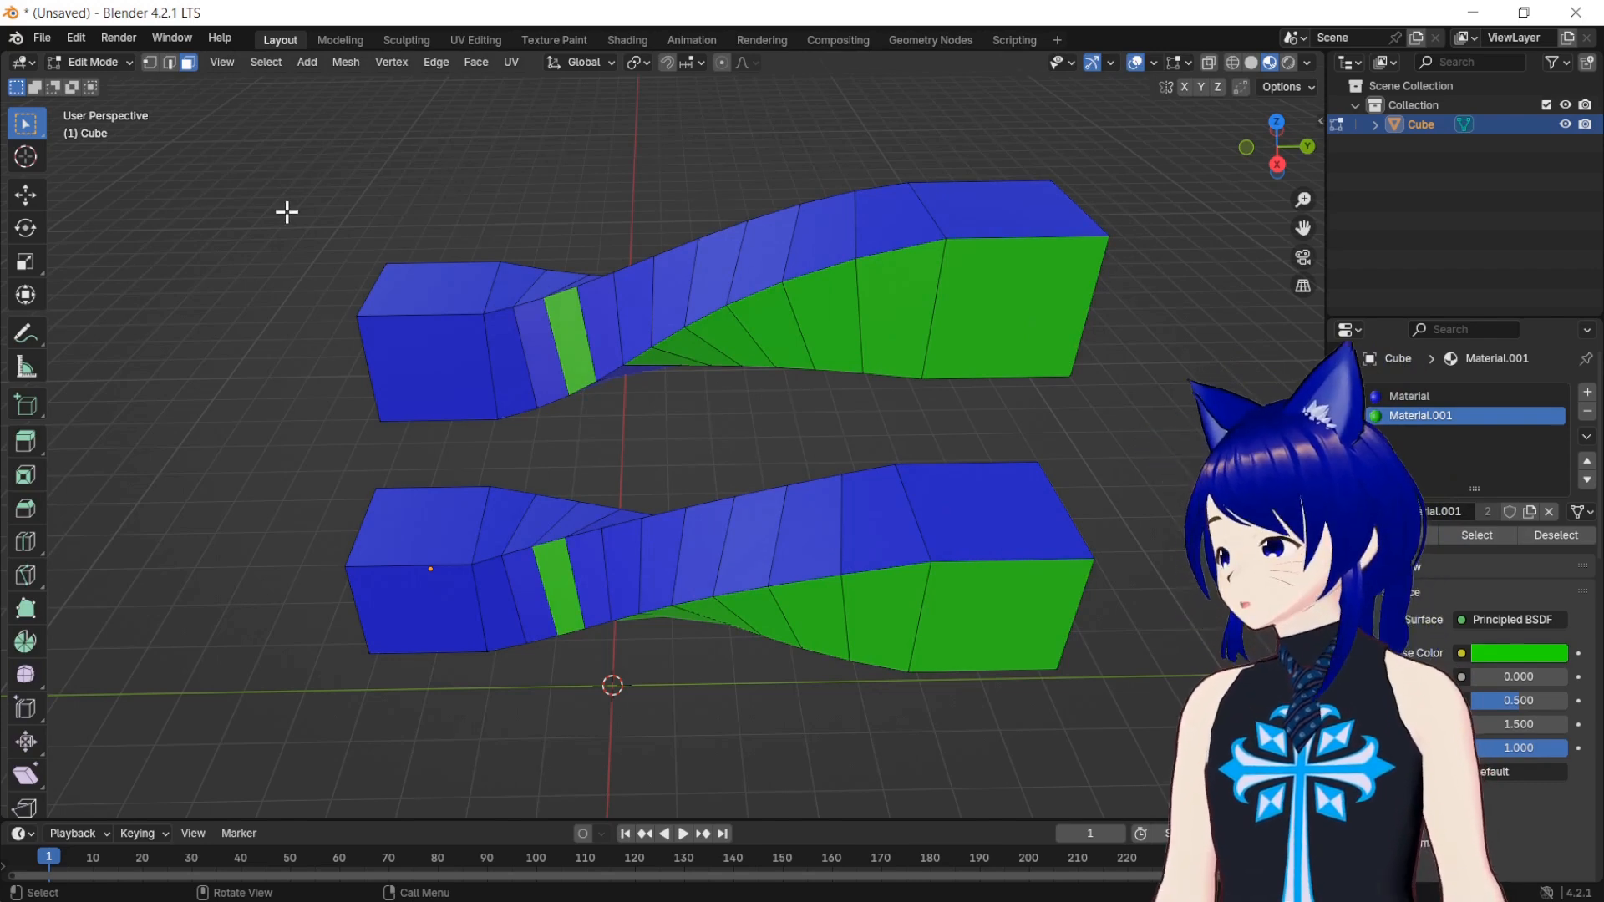
click(149, 62)
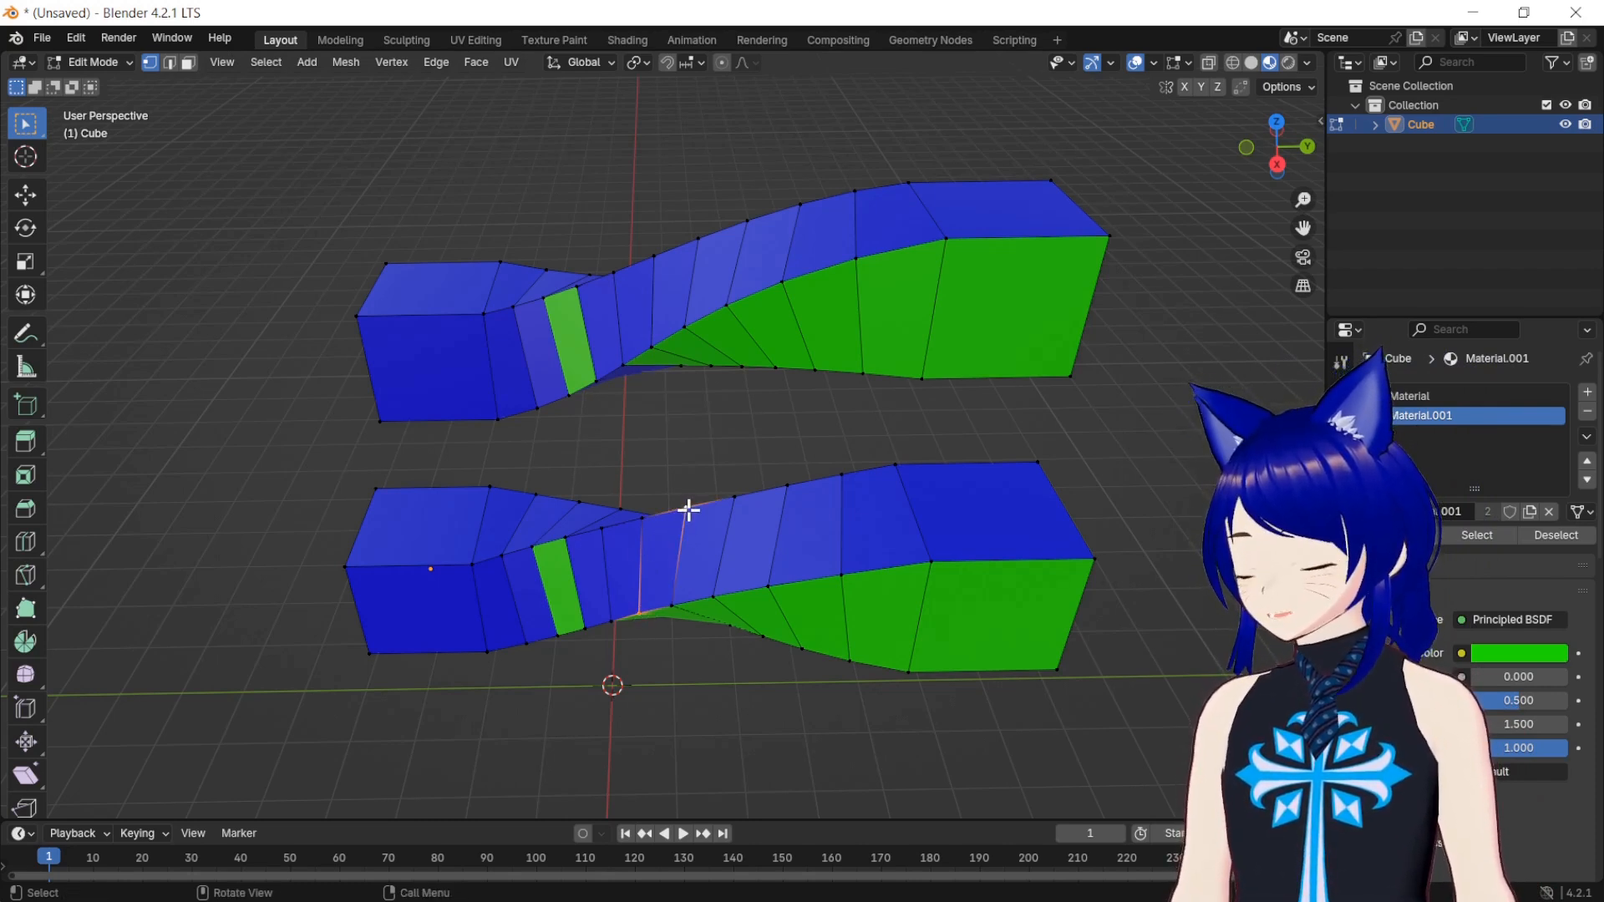
key(j)
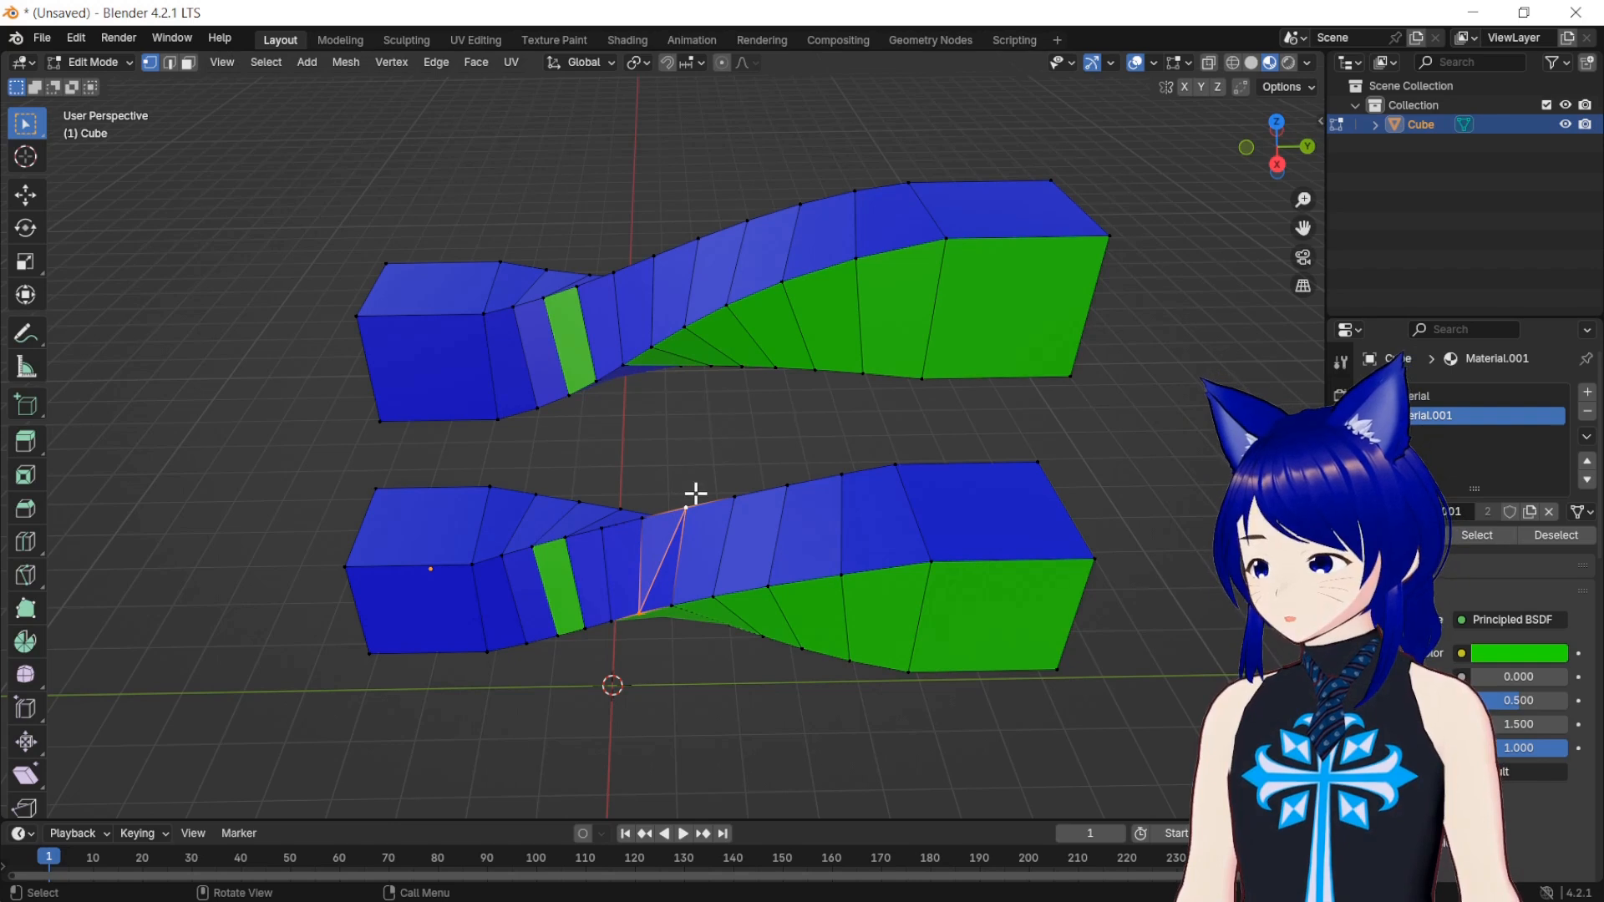
key(ctrl+z)
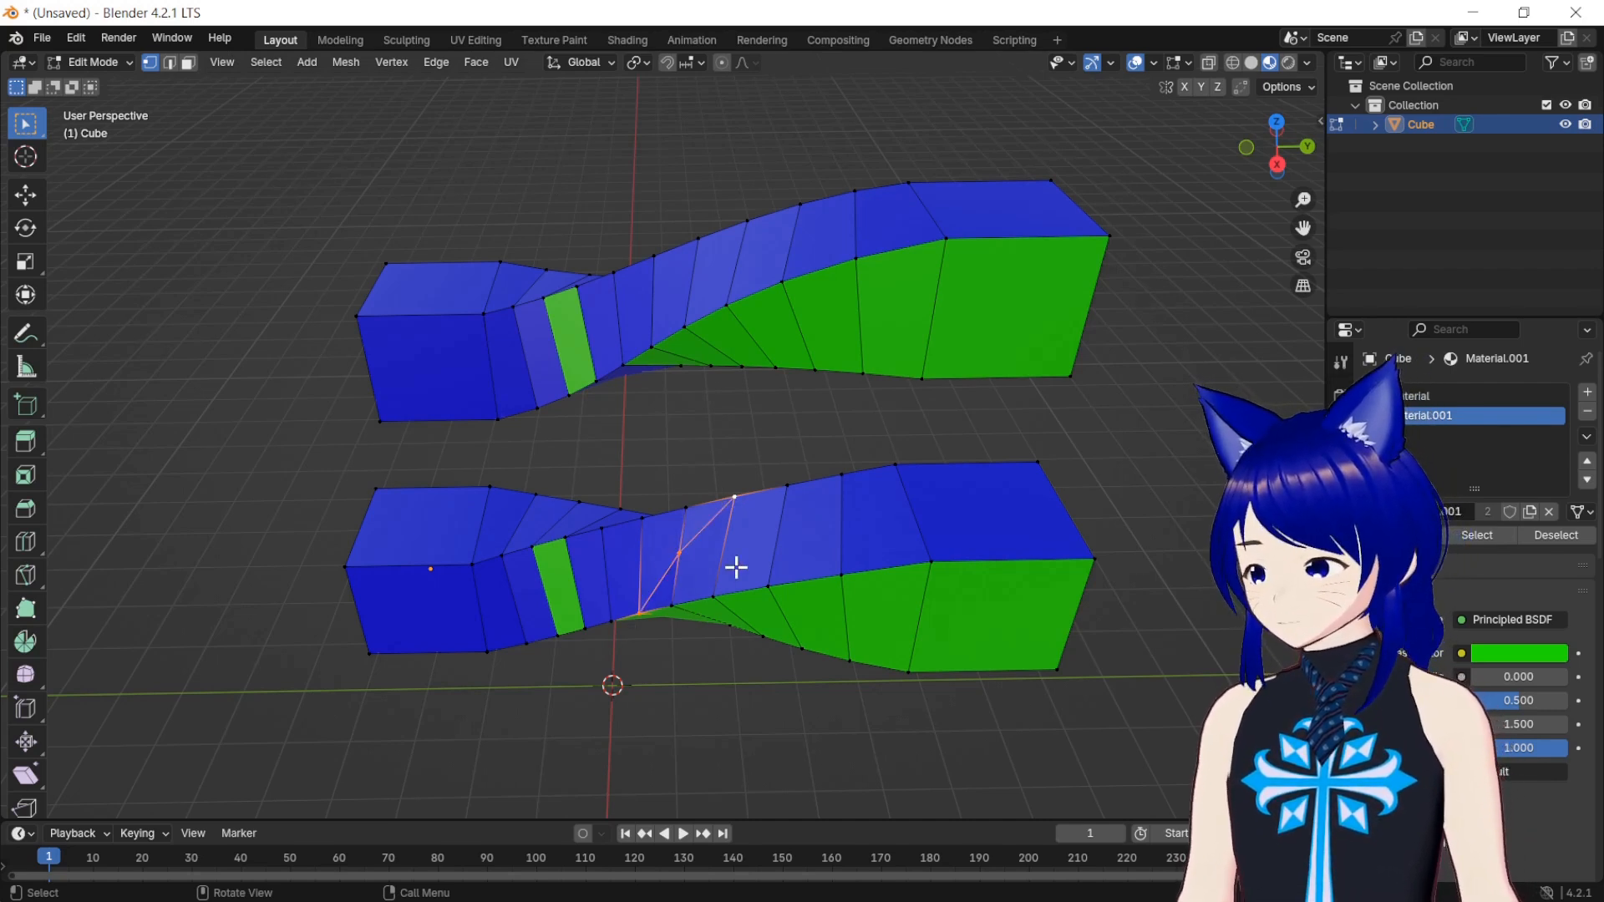
Step: Try to connect a lower-edge bridge vertex to the far corner of the larger-looking cube on the lower shape
click(713, 597)
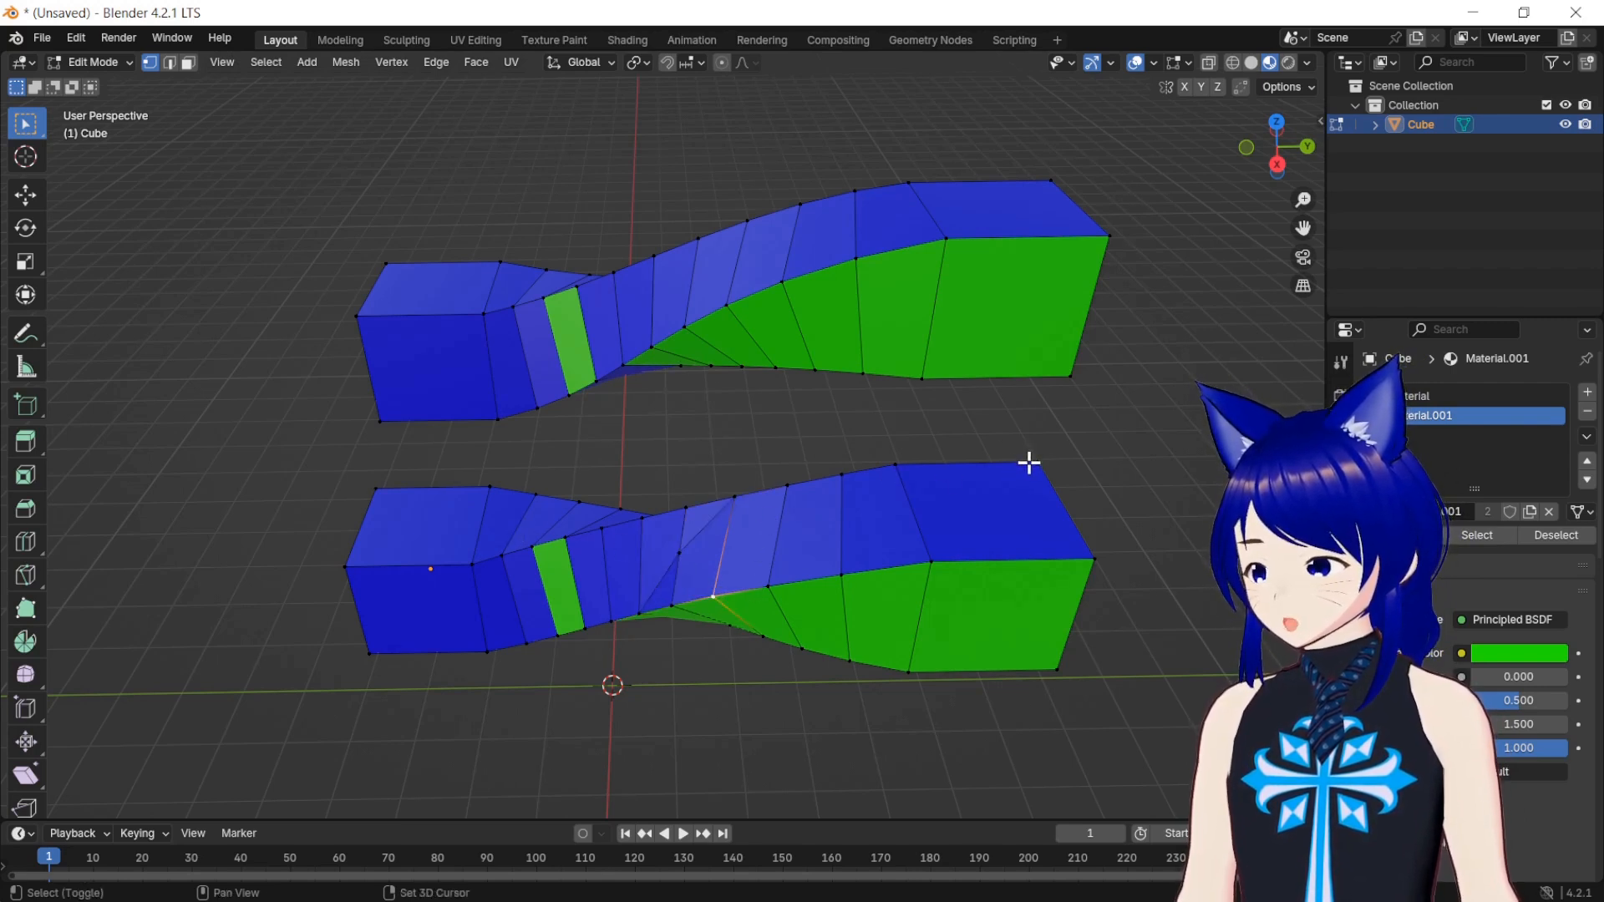
key(j)
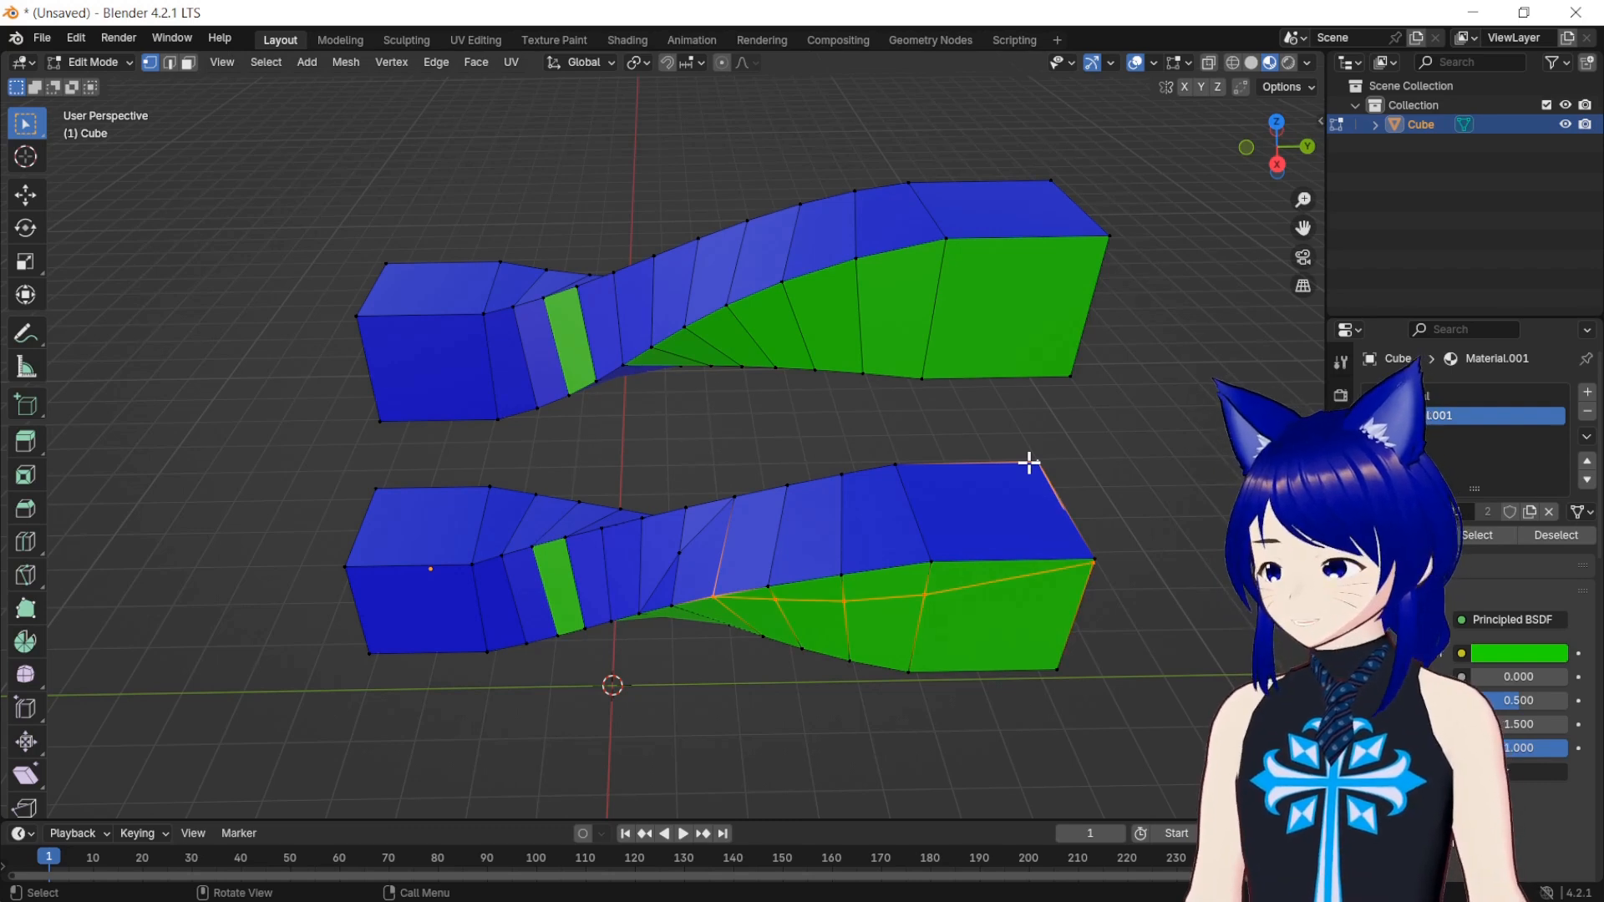
key(ctrl+z)
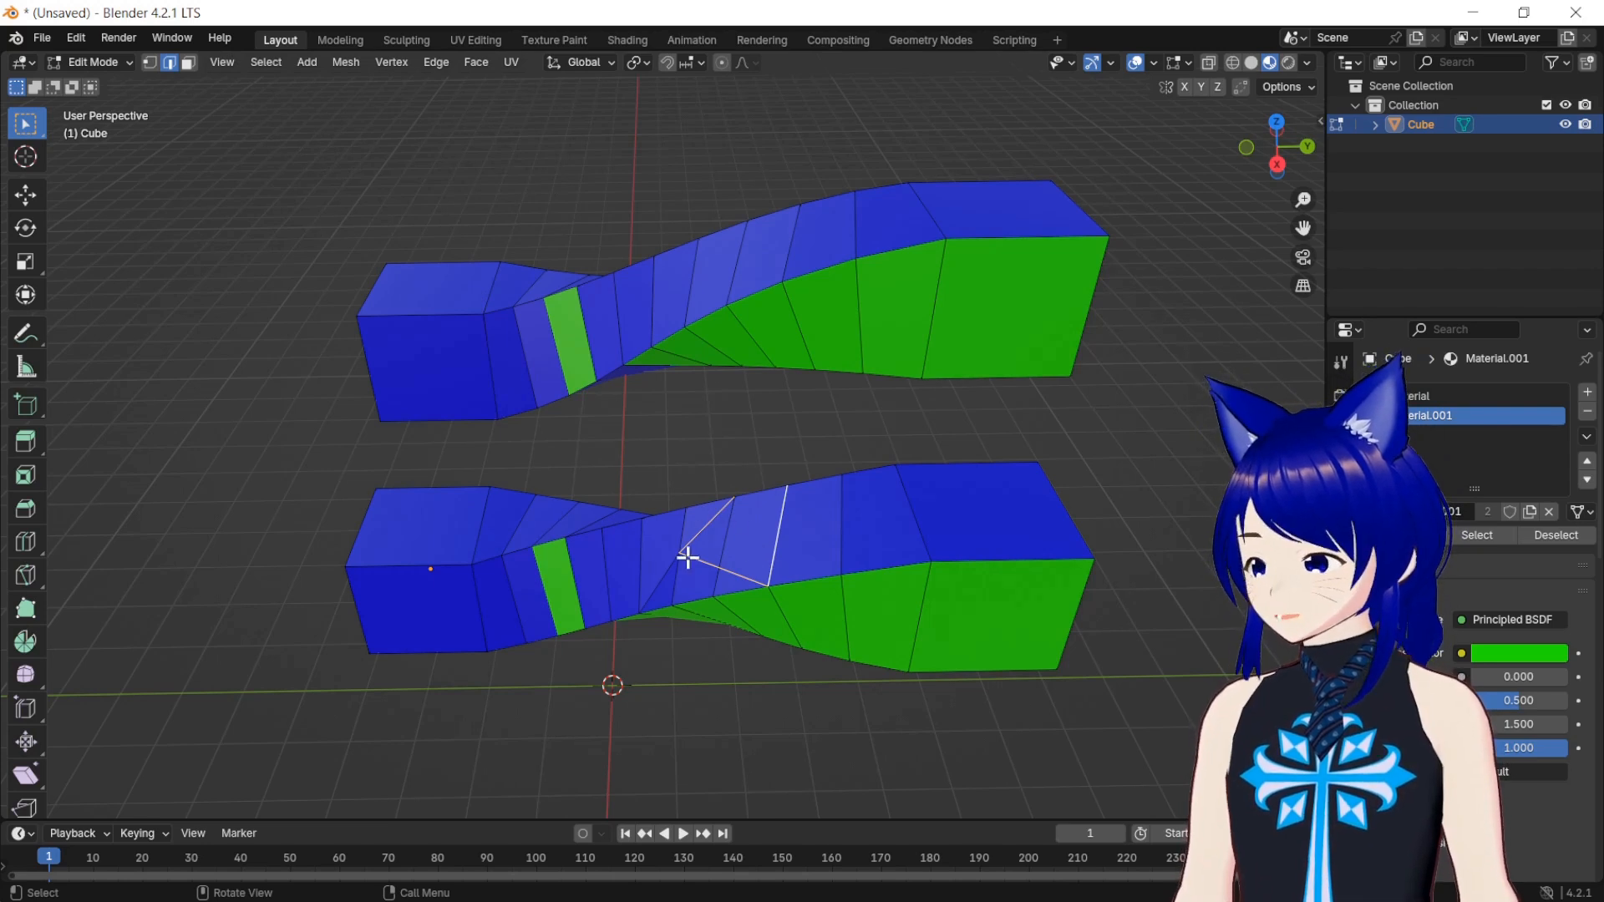
Step: In vertex selection, clear the selection and separate the two twisted shapes into individual objects by loose parts
drag(1259, 174, 1121, 197)
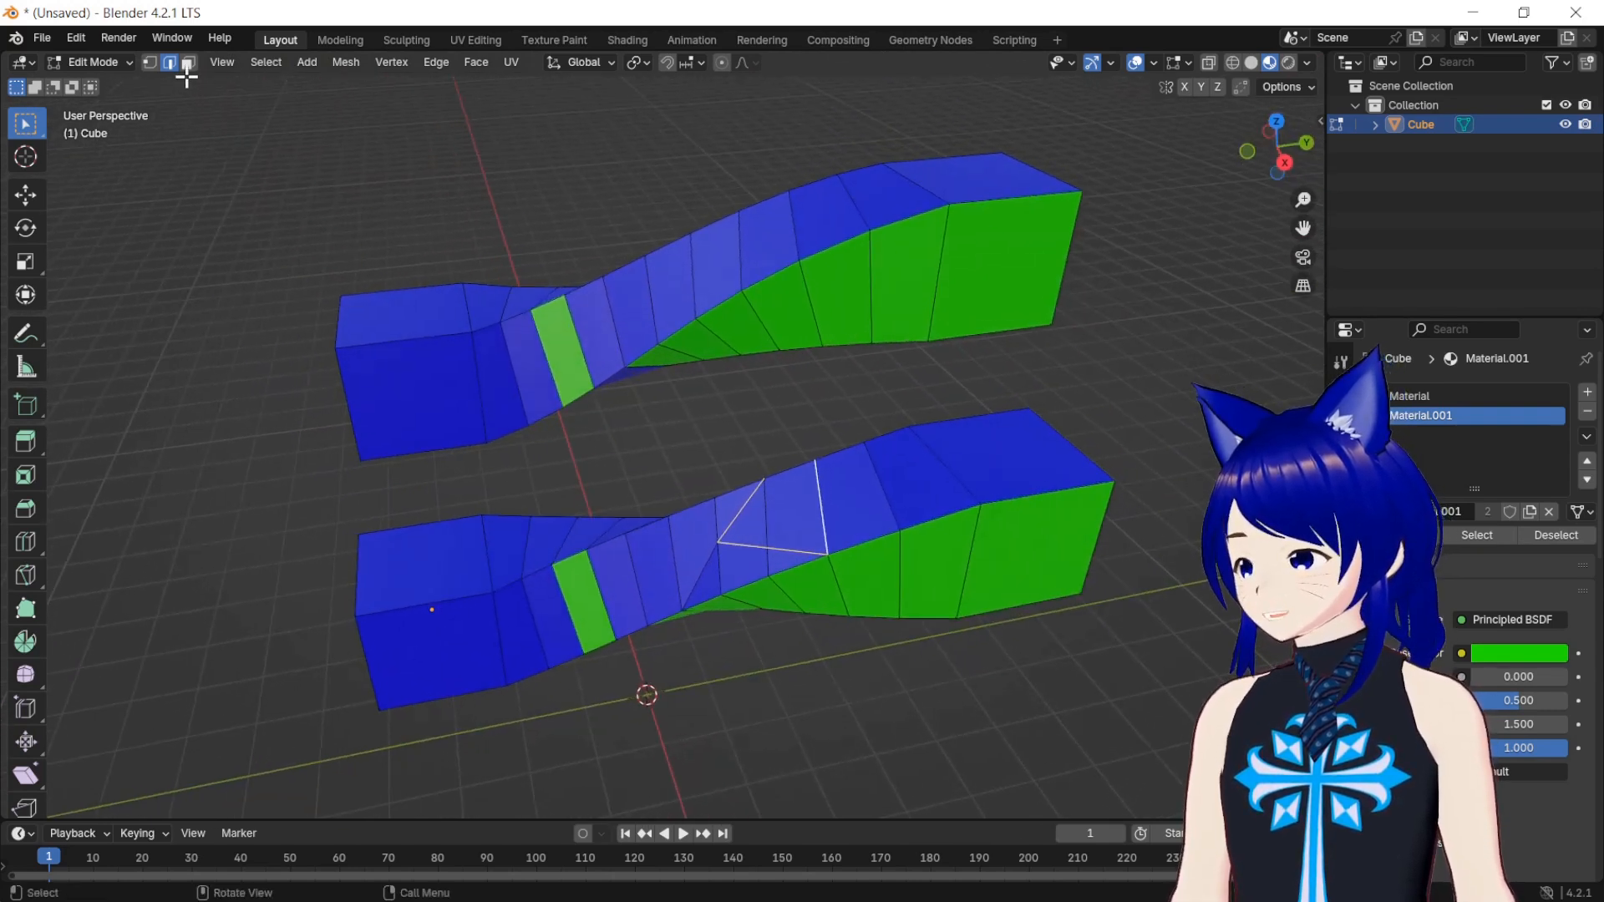
click(150, 62)
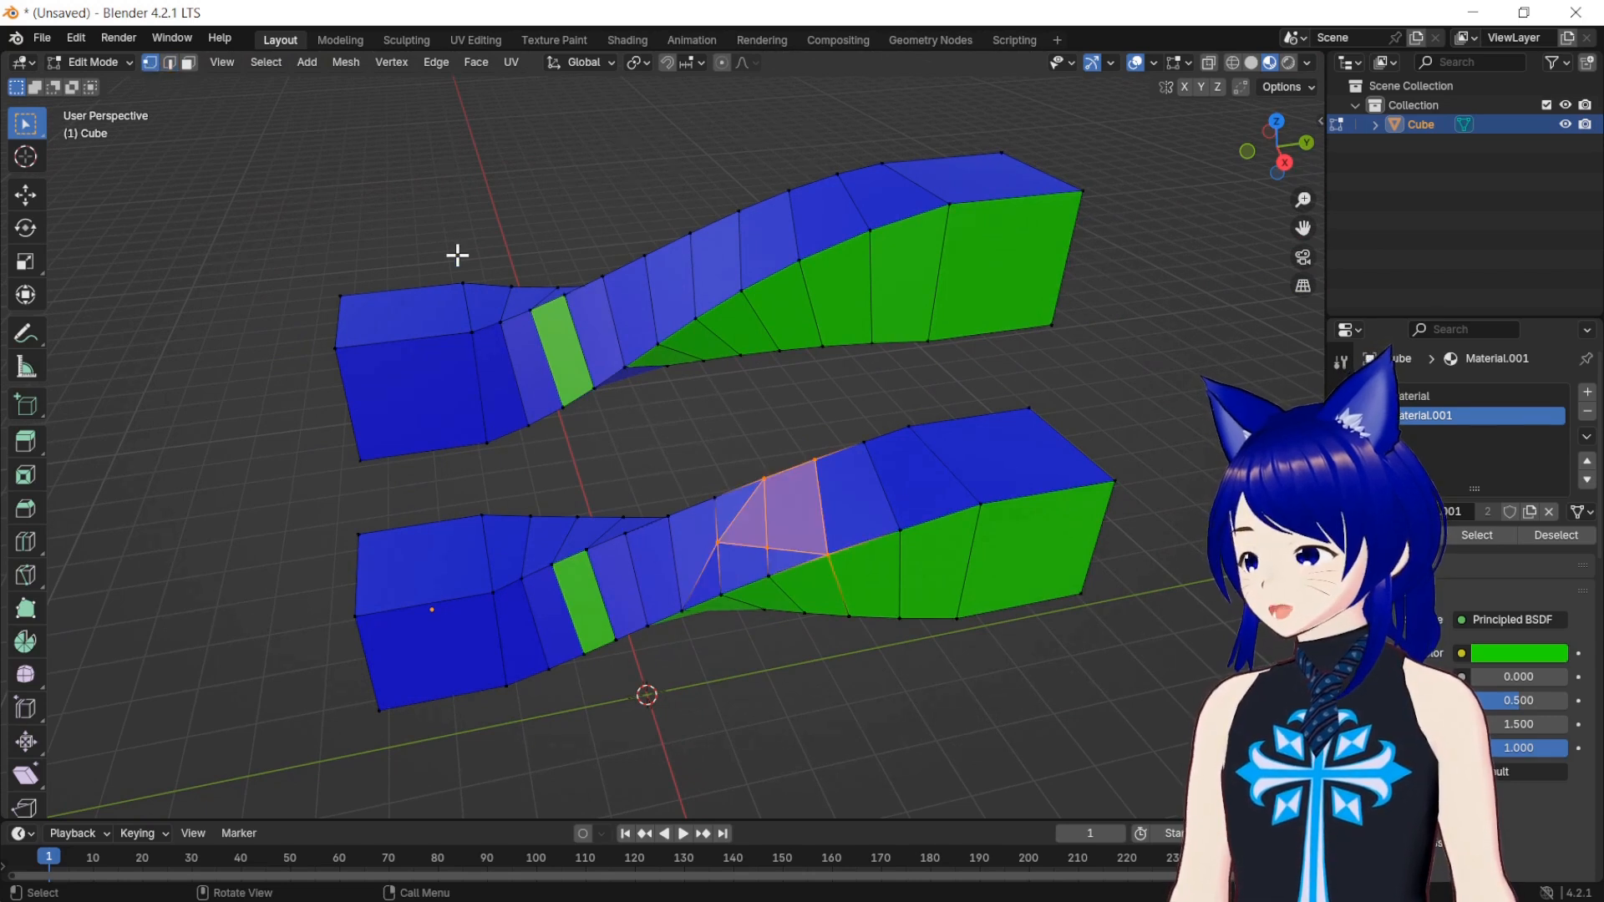
drag(1277, 144, 1216, 221)
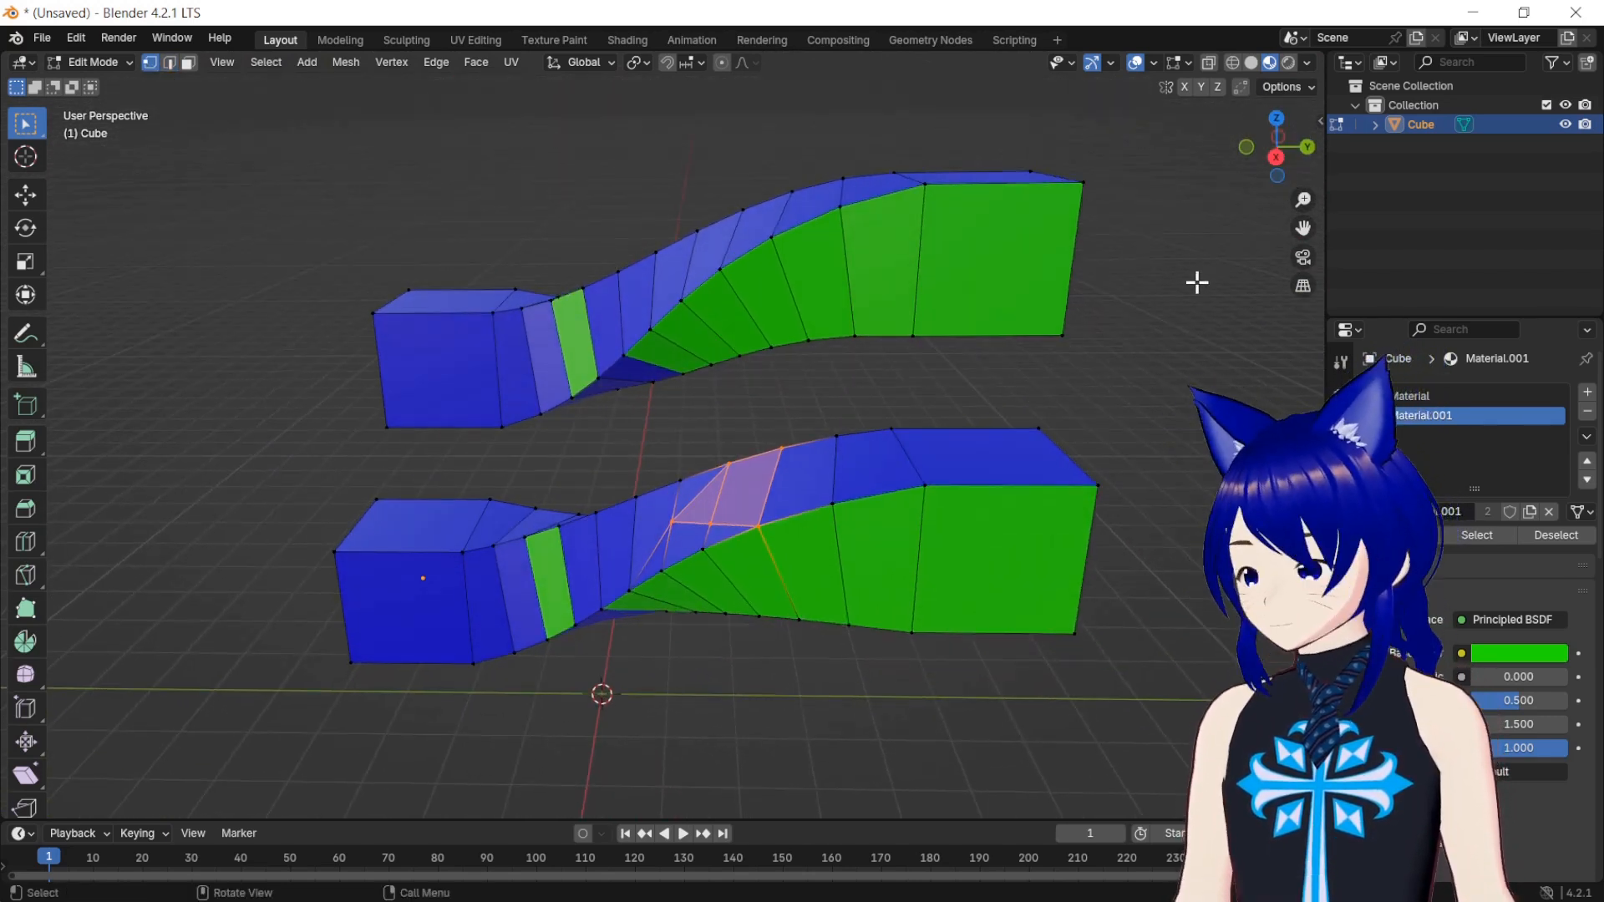
key(Tab)
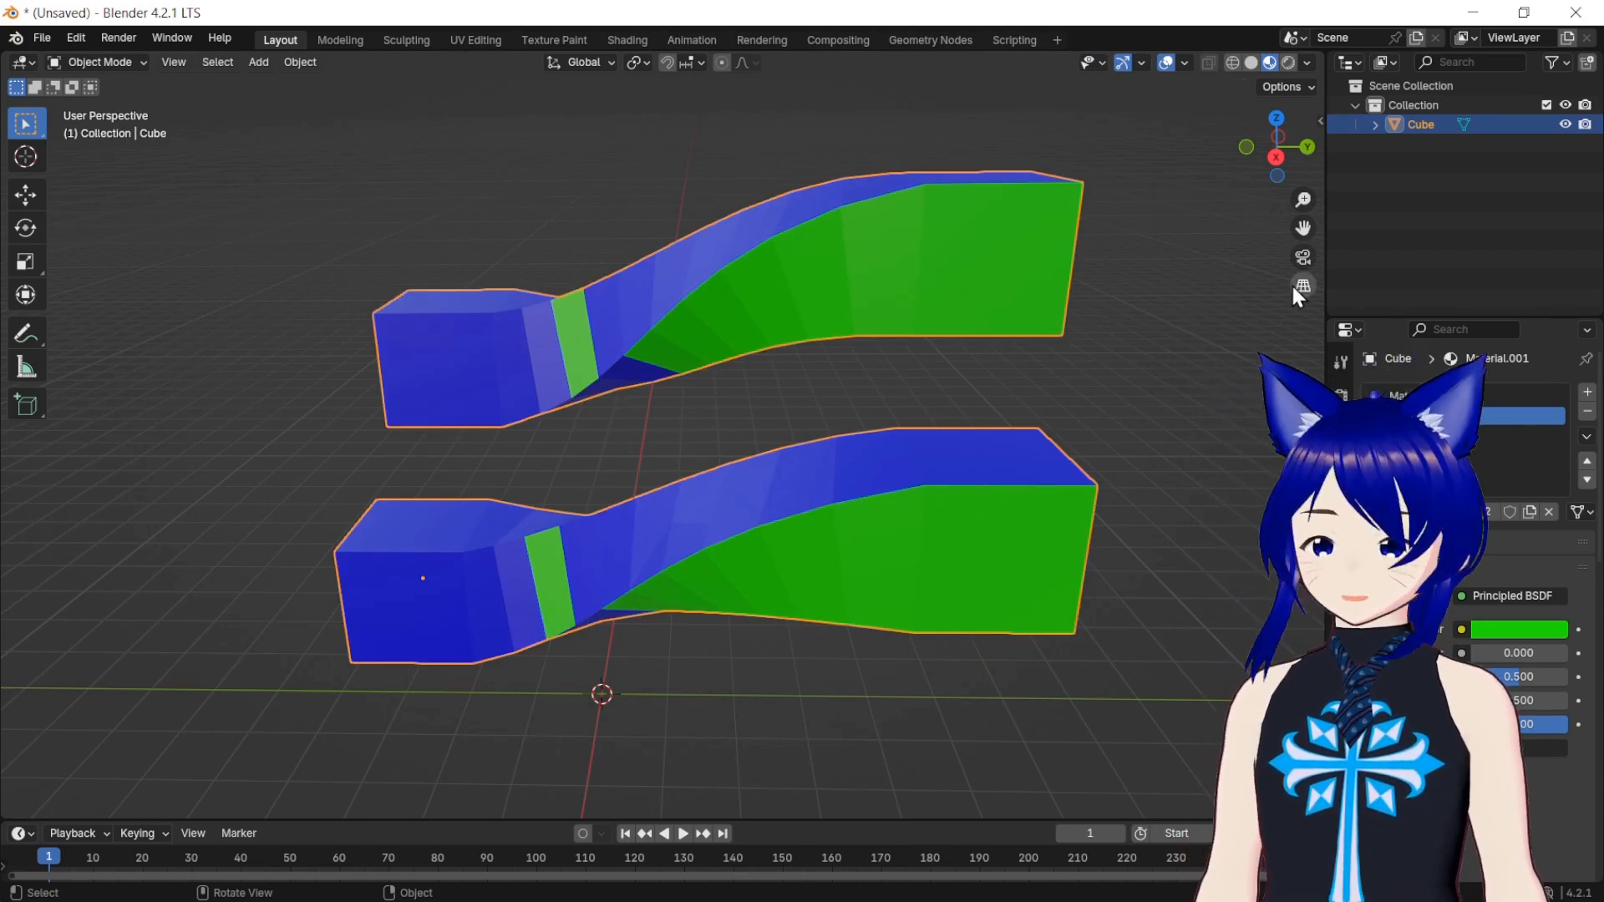
key(Tab)
click(1179, 304)
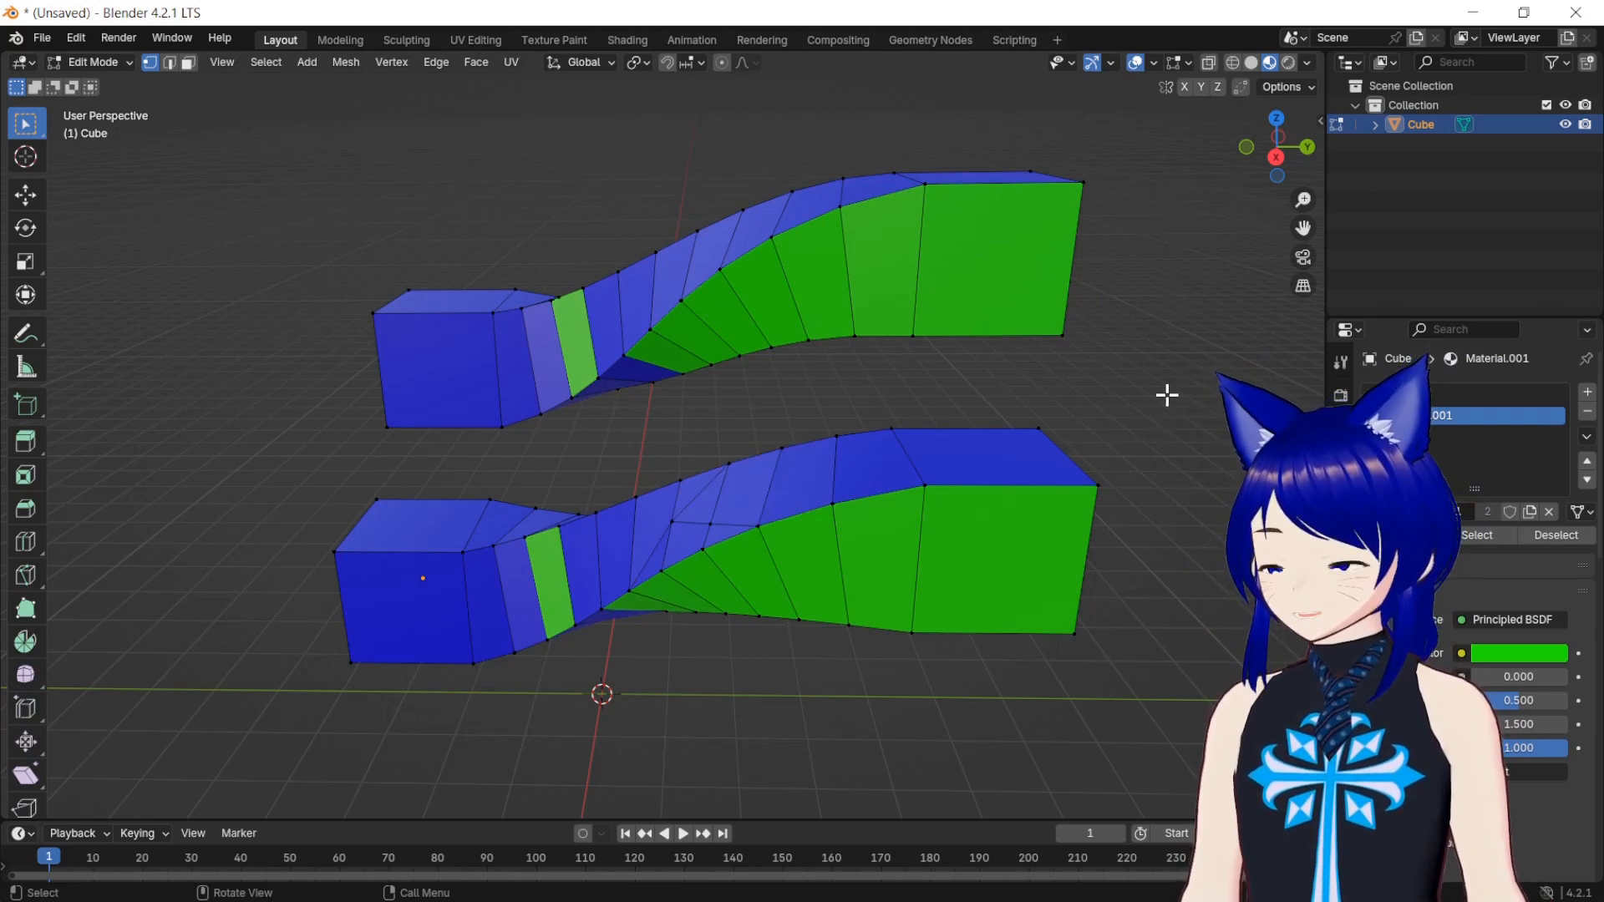
key(p)
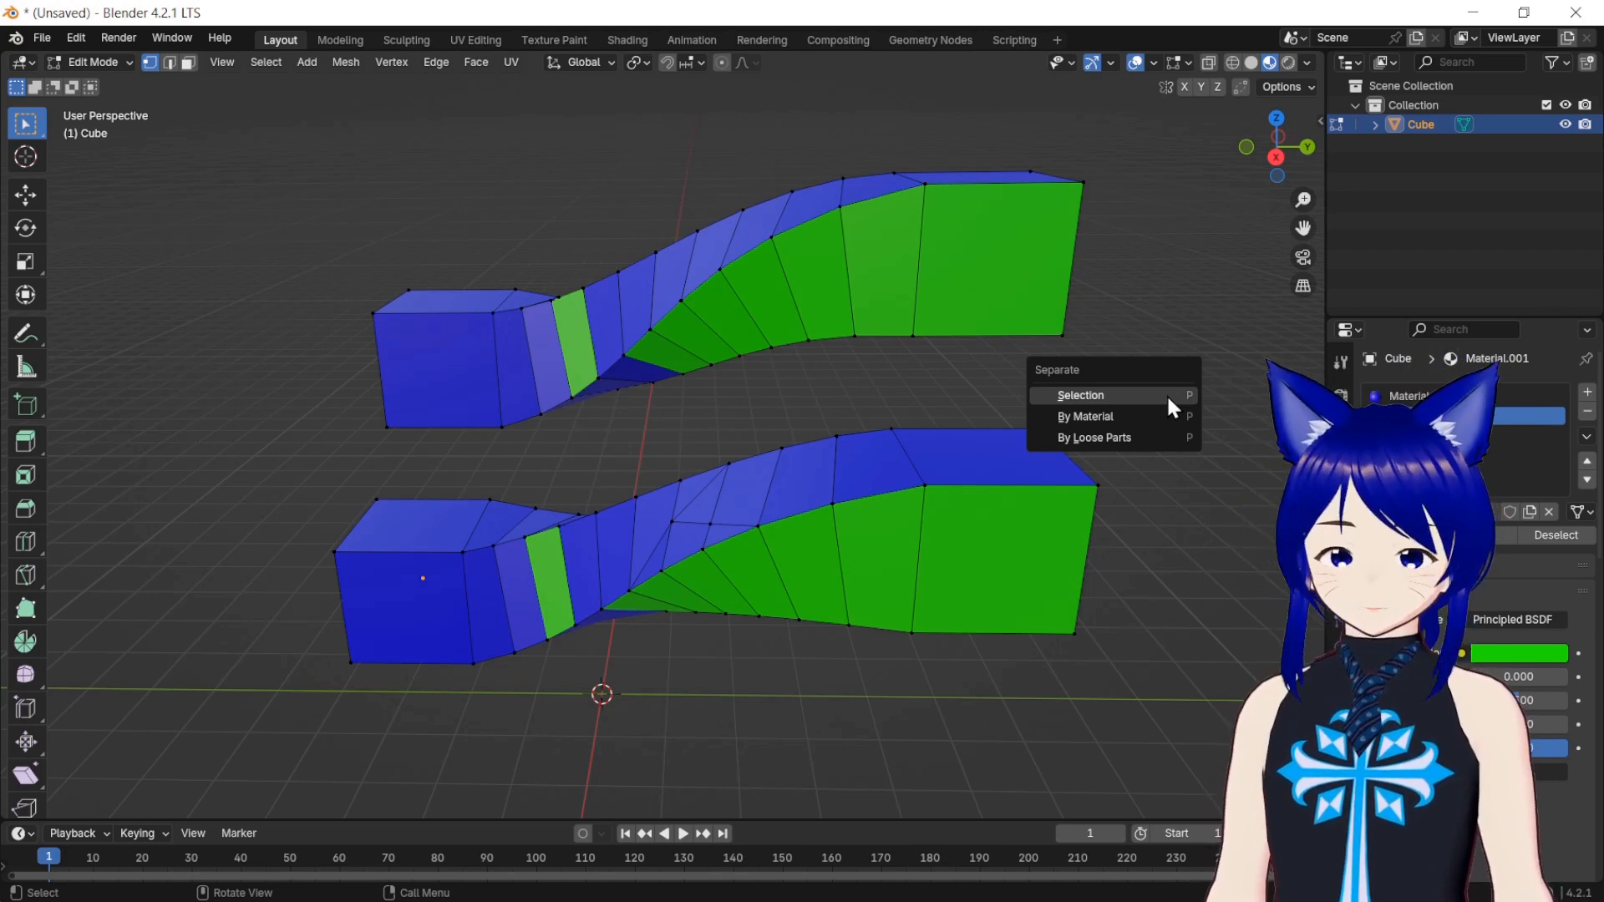
click(1134, 437)
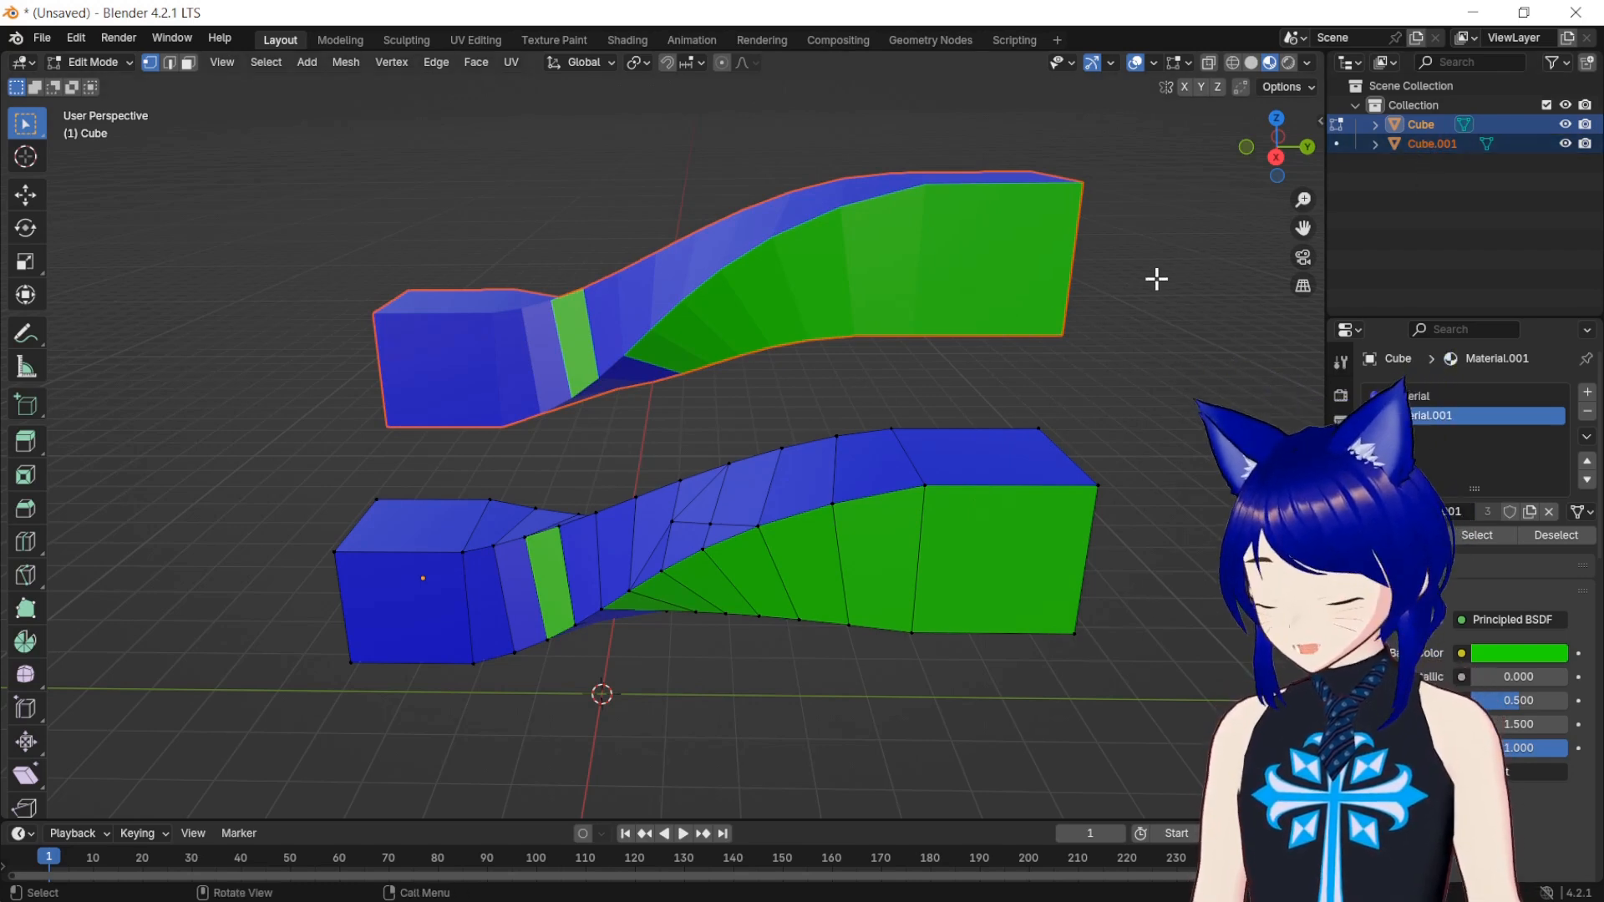
Step: In Object Mode, check the two separated shapes by selecting each in turn and toggling each one's visibility off and on
key(Tab)
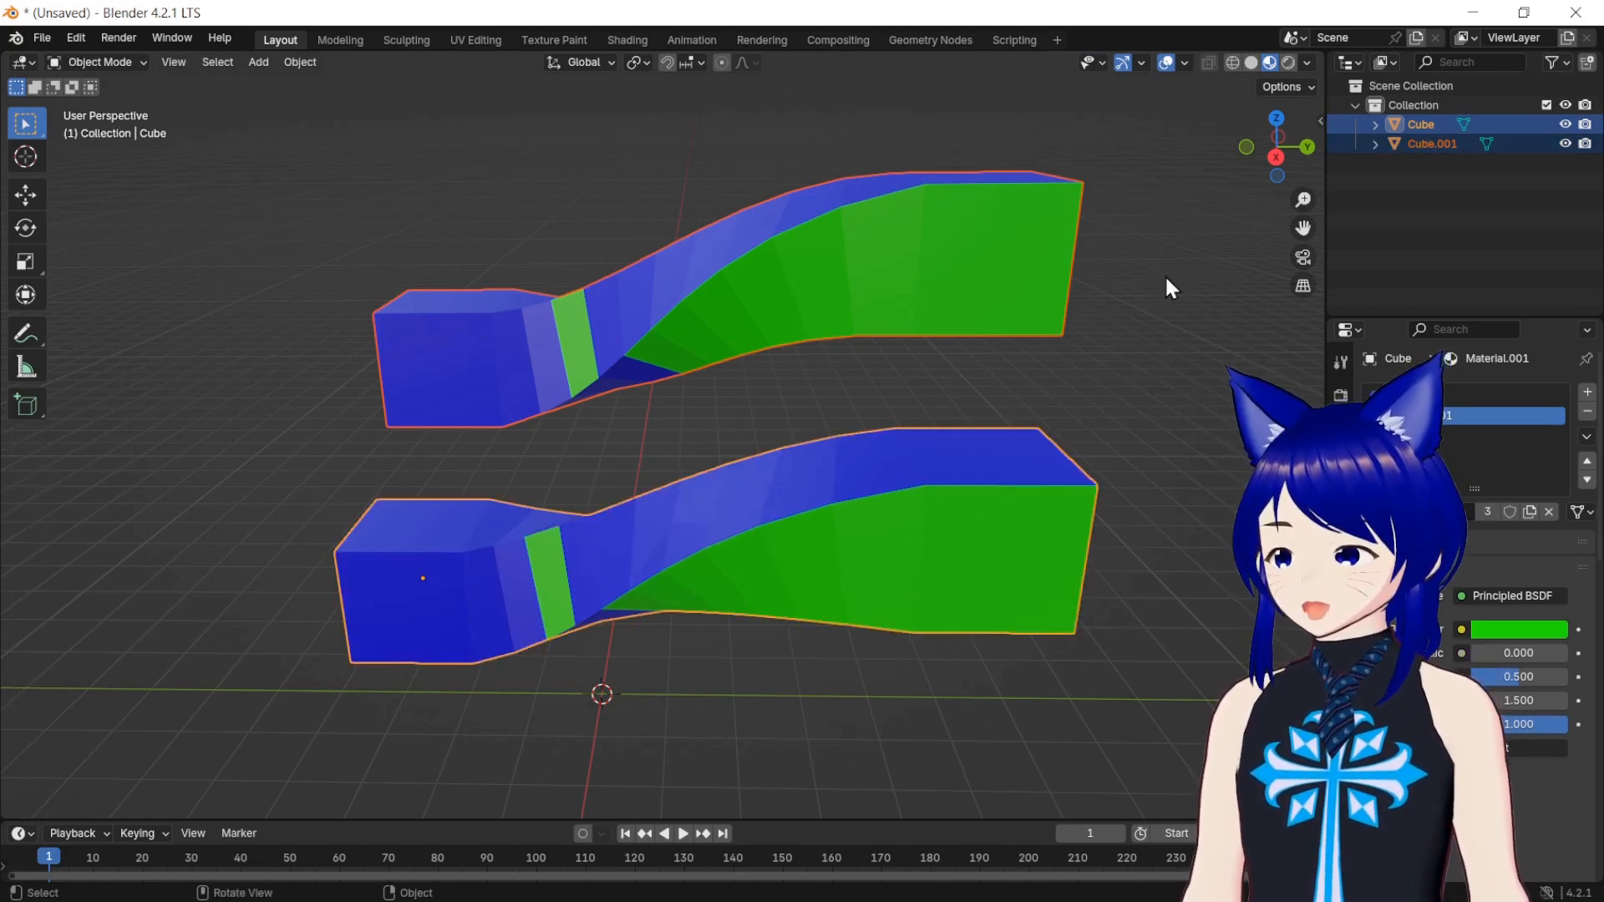
click(1121, 322)
click(945, 274)
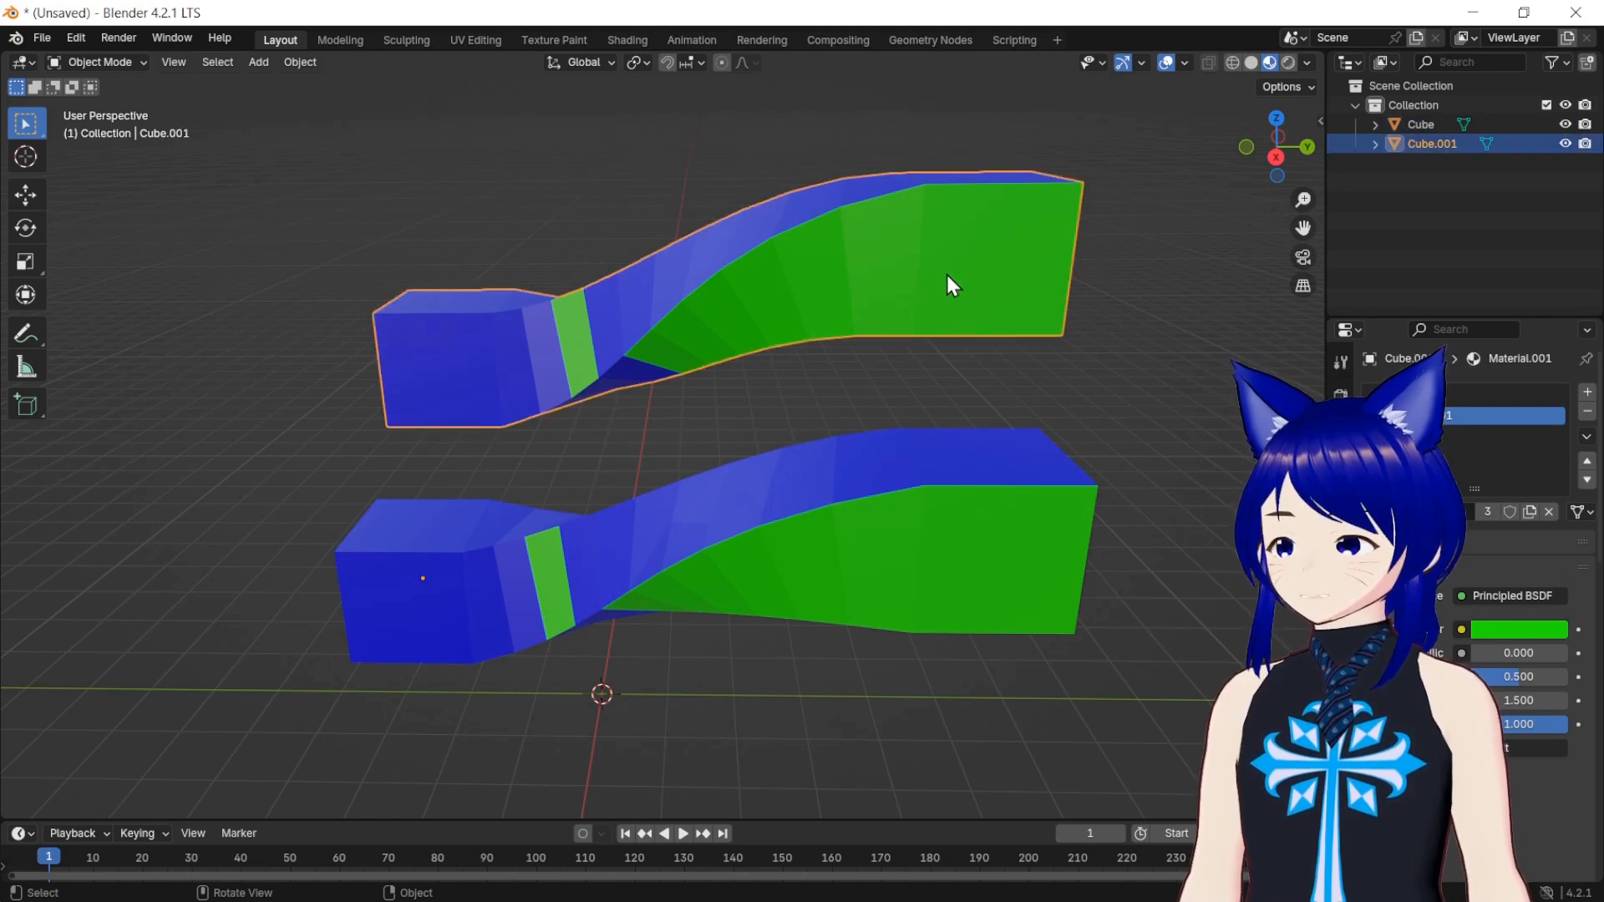
click(924, 485)
click(919, 319)
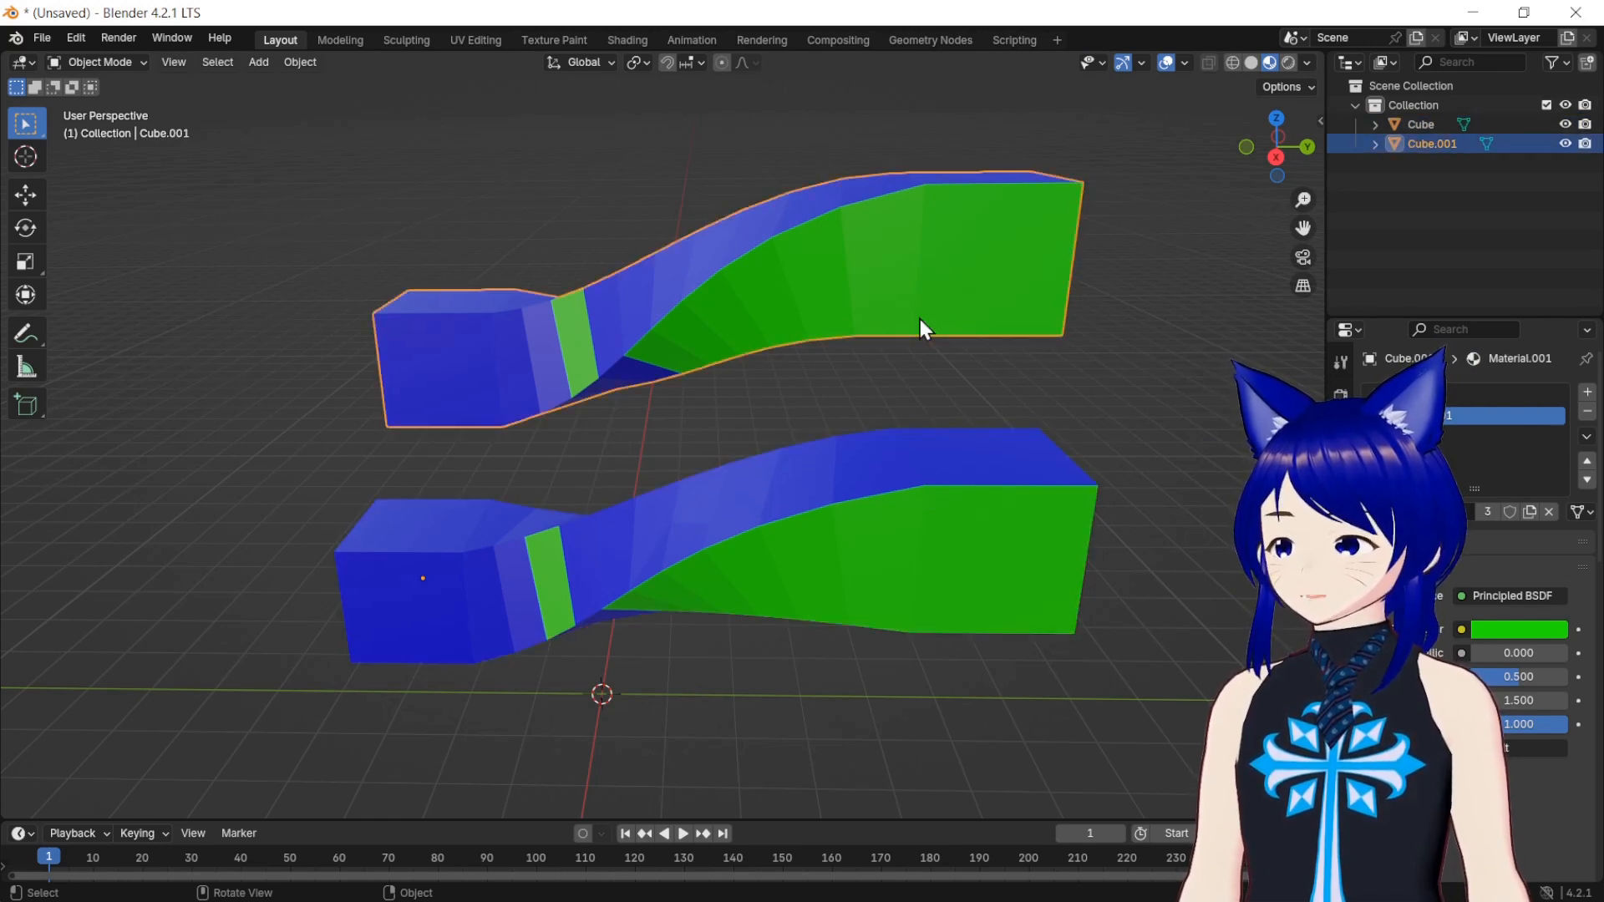
click(911, 468)
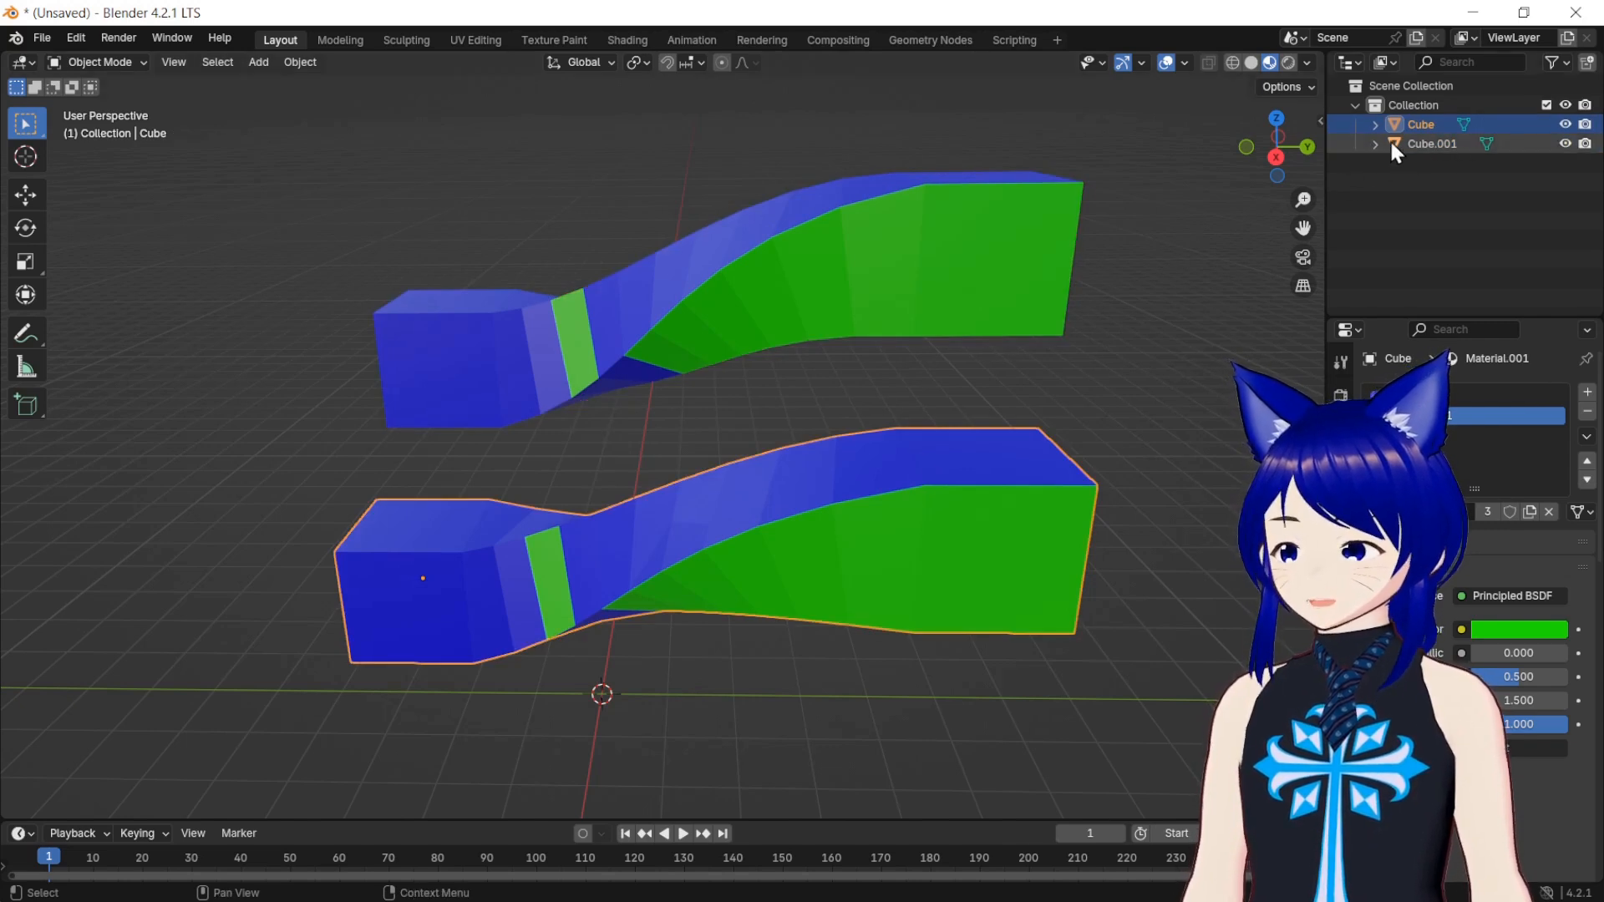
click(1566, 124)
click(1565, 124)
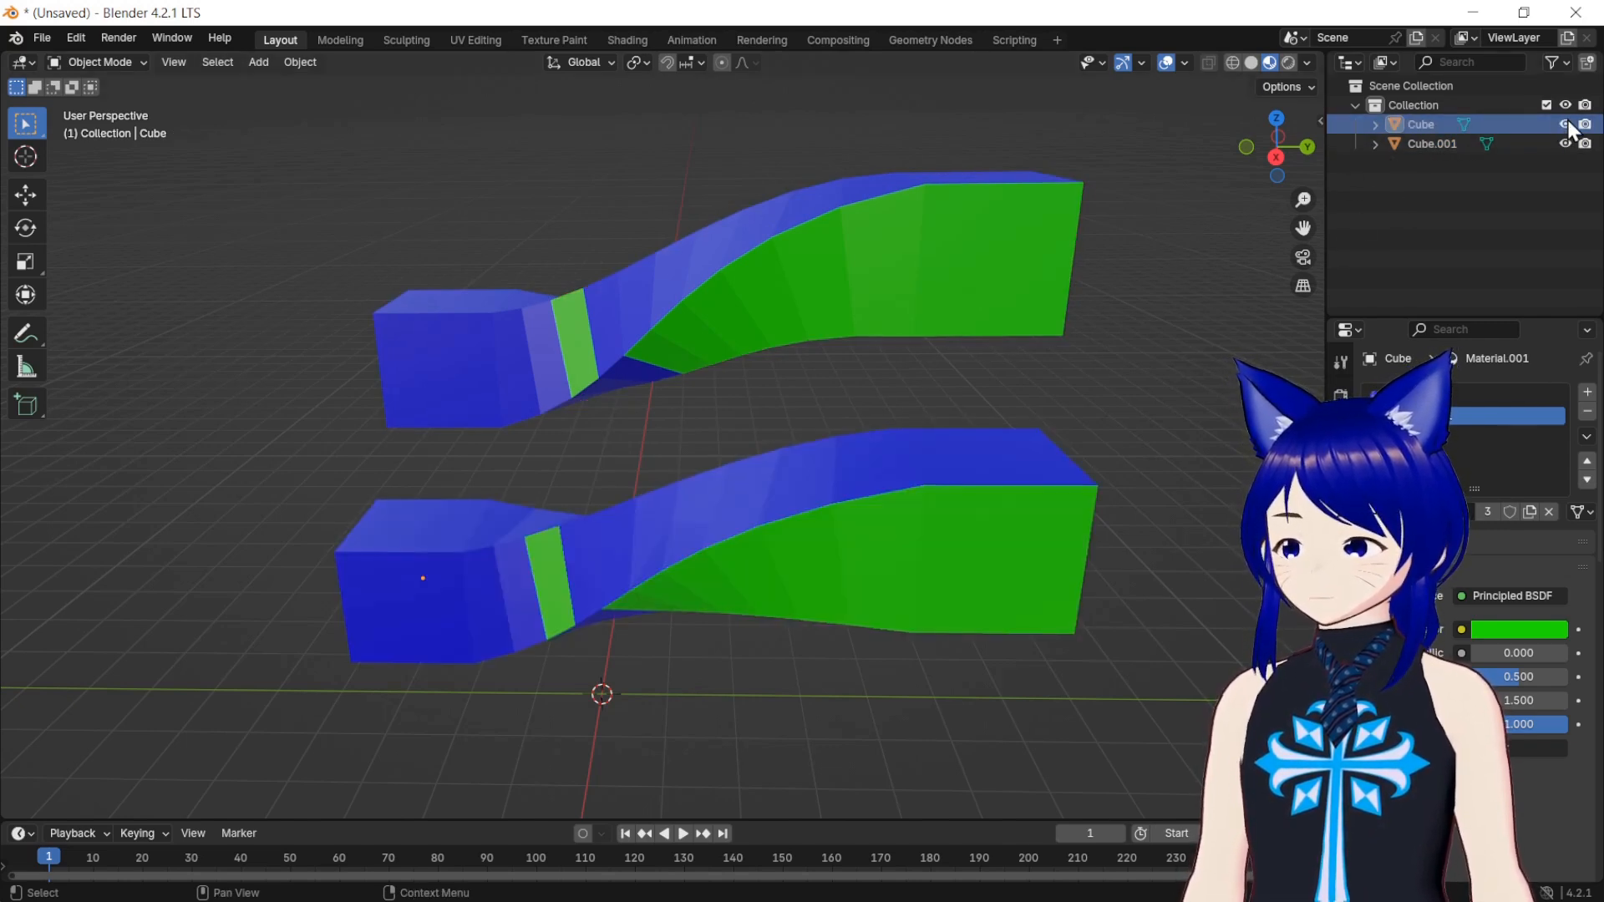
click(1564, 142)
click(1565, 142)
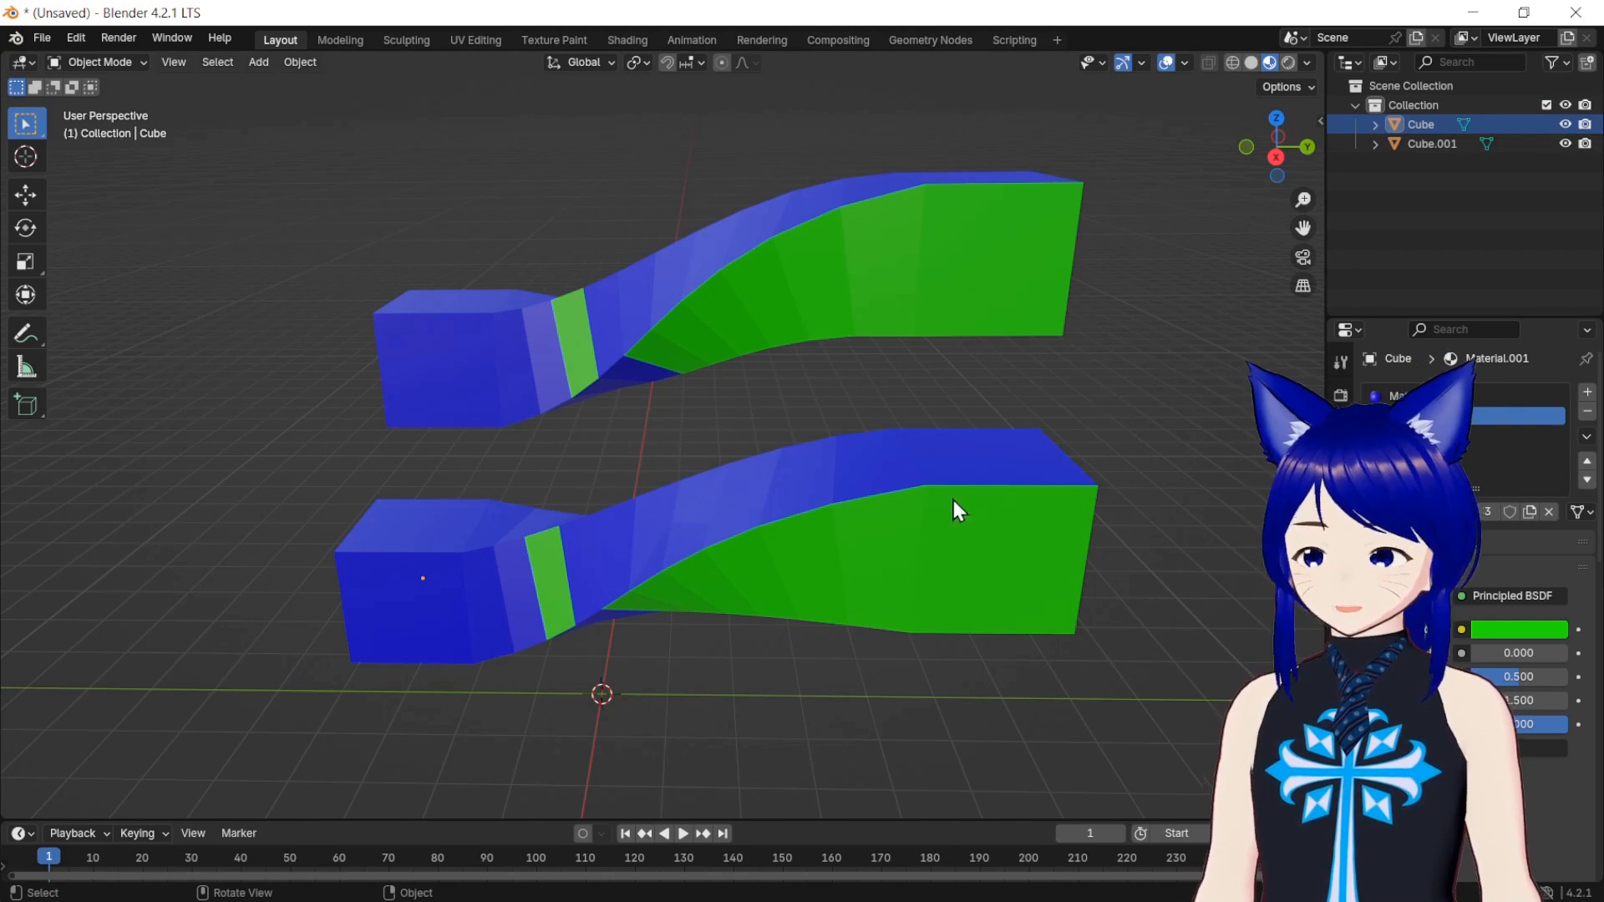
Step: Separate the lower twisted object by material in Edit Mode
click(888, 571)
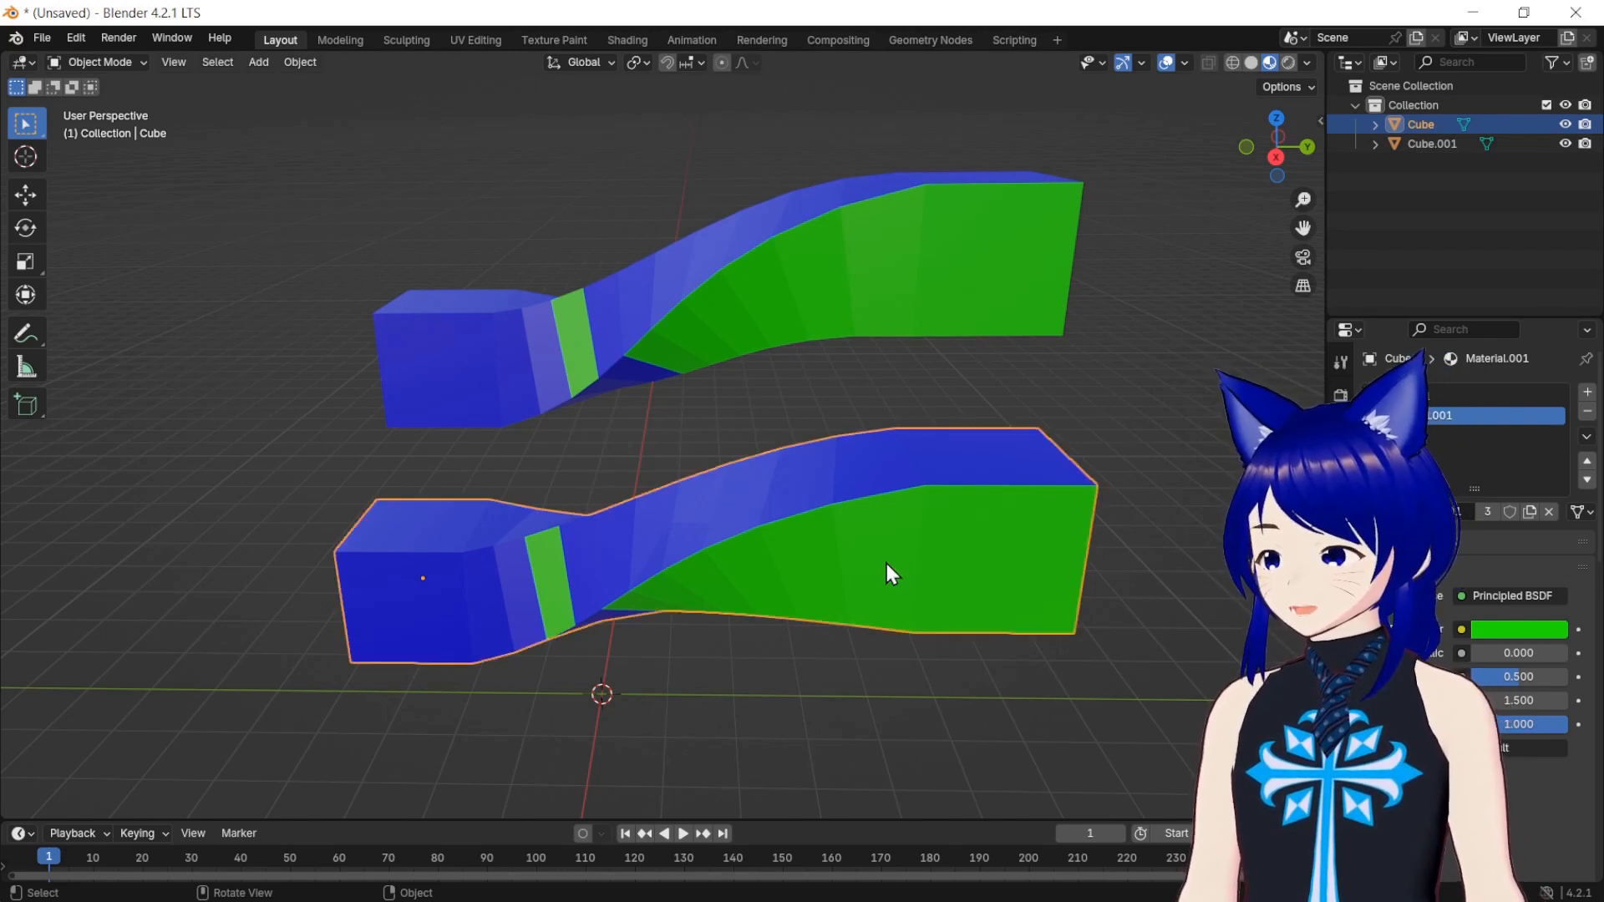
key(Tab)
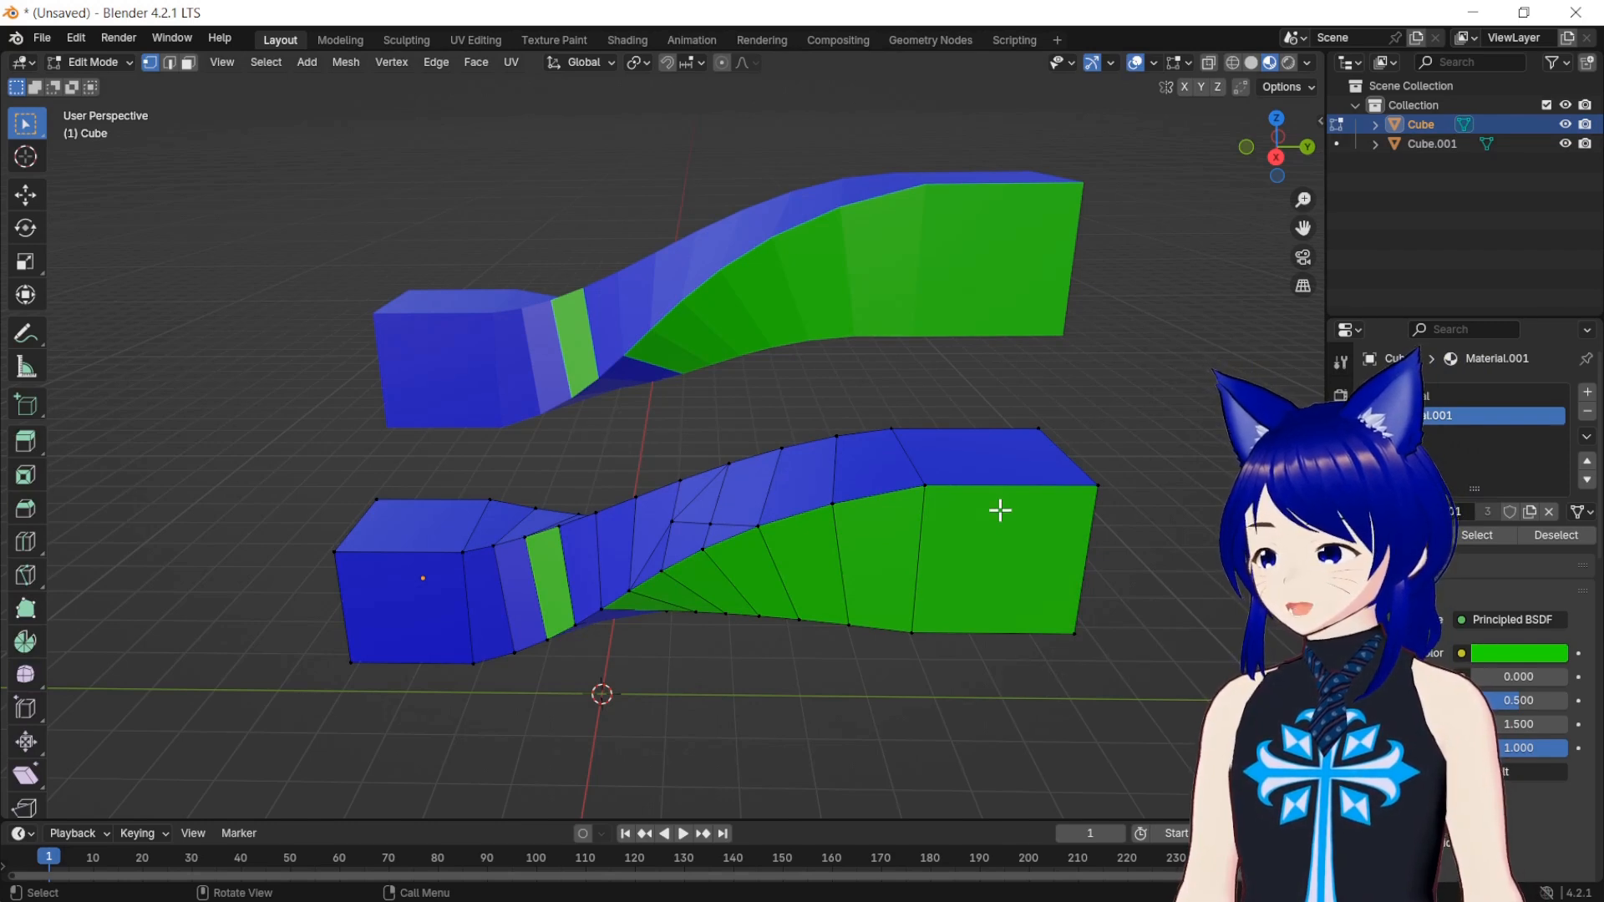
key(p)
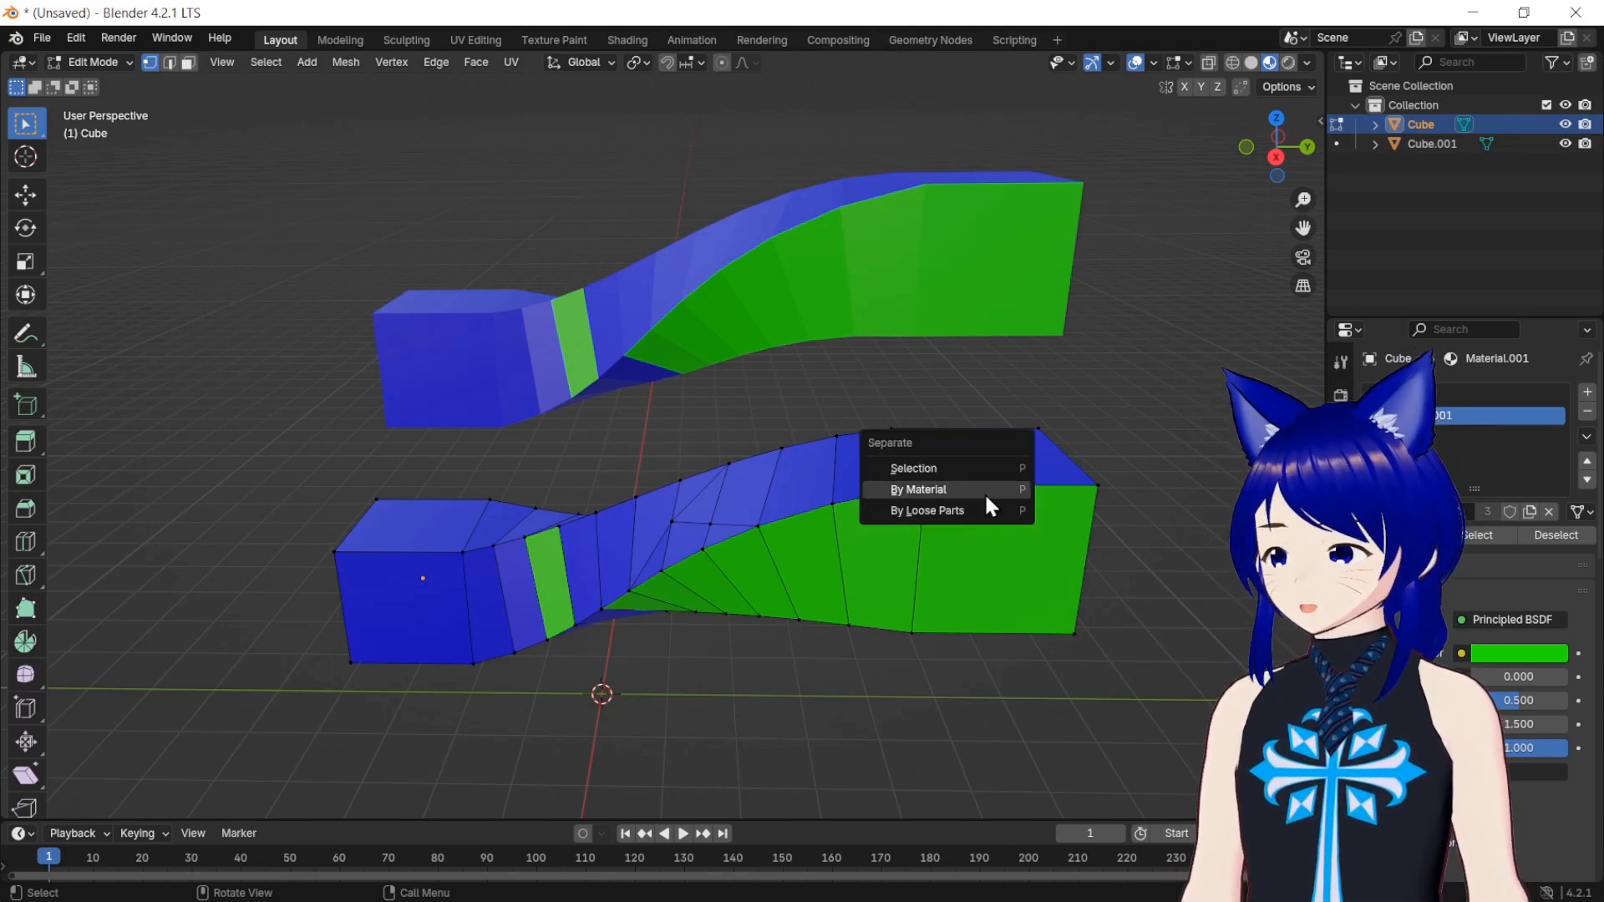
click(980, 491)
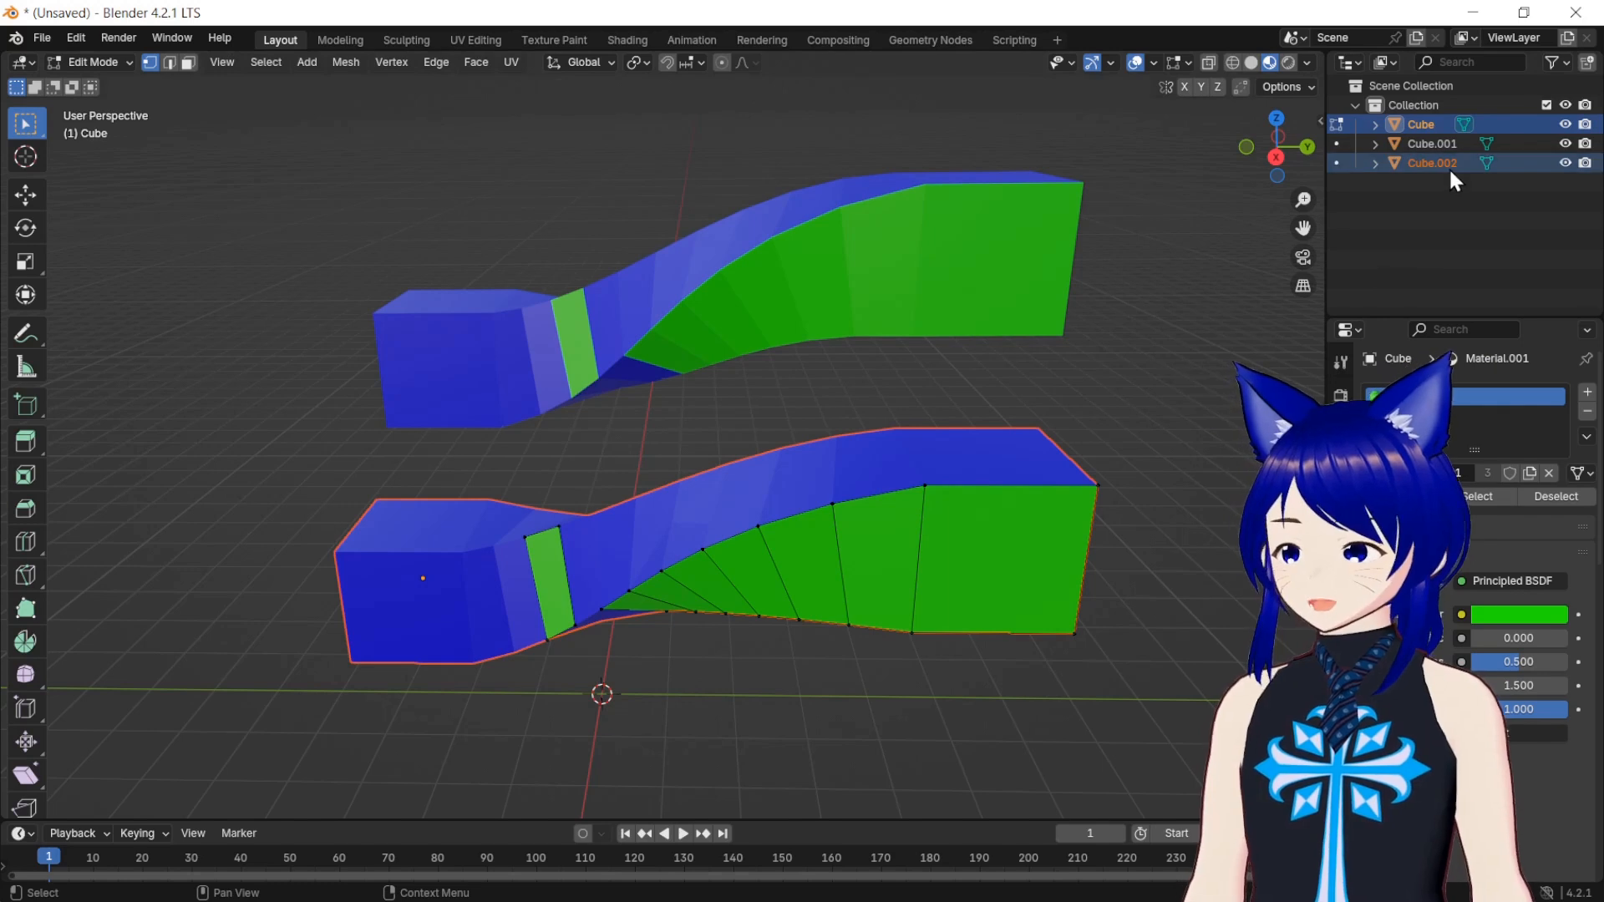
Step: Check the blue and green parts of the lower shape by toggling each one's visibility off and on
click(1565, 163)
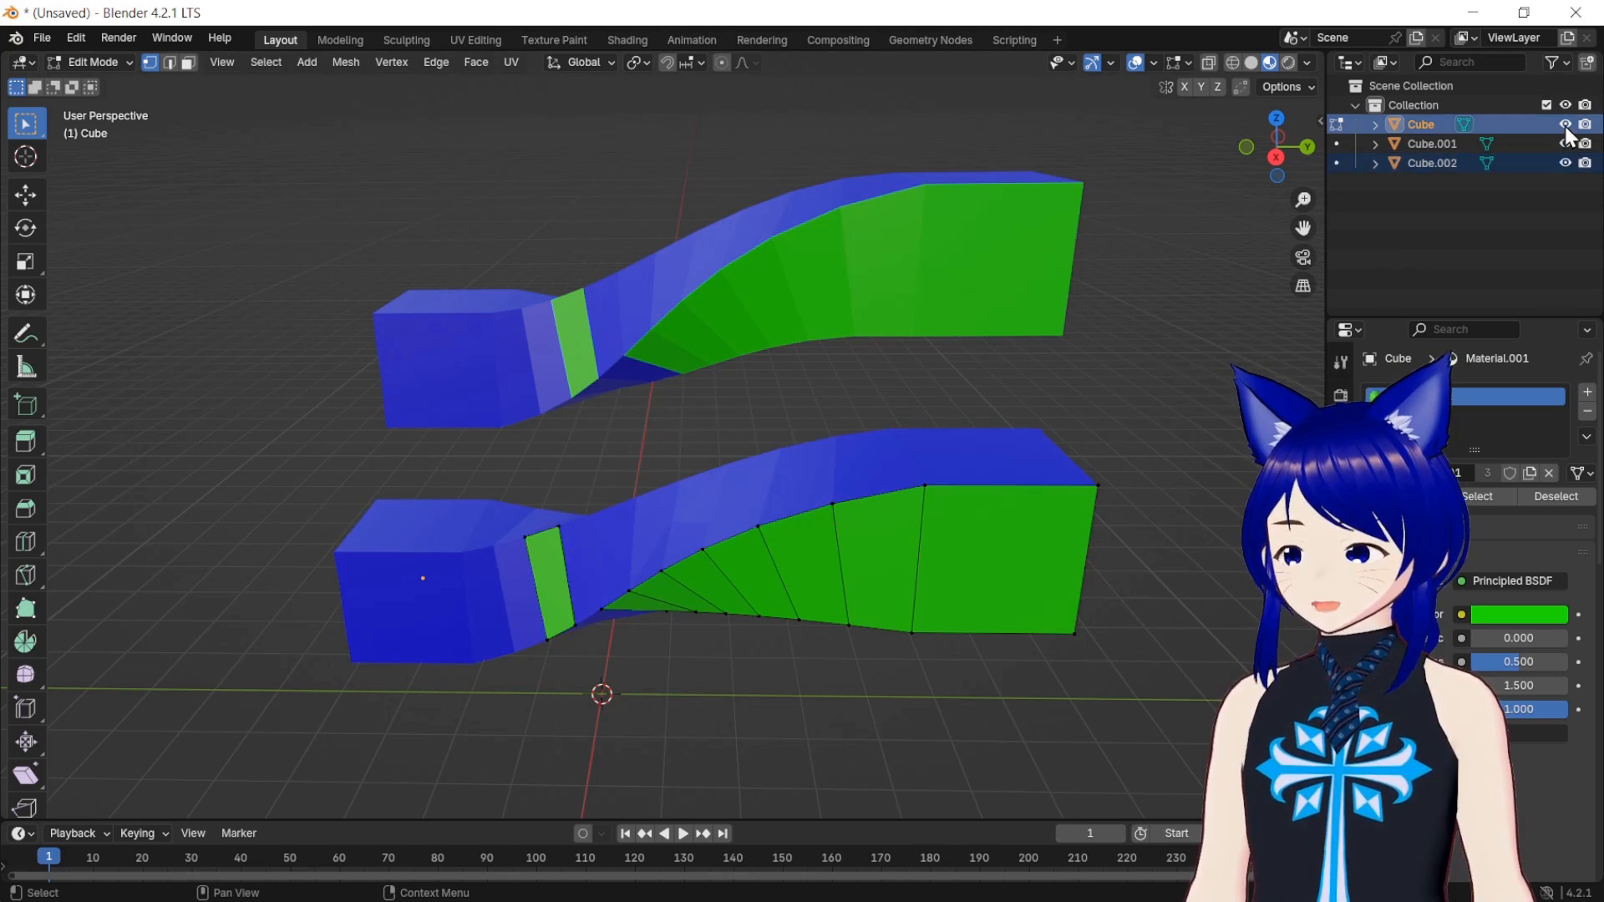
click(1566, 124)
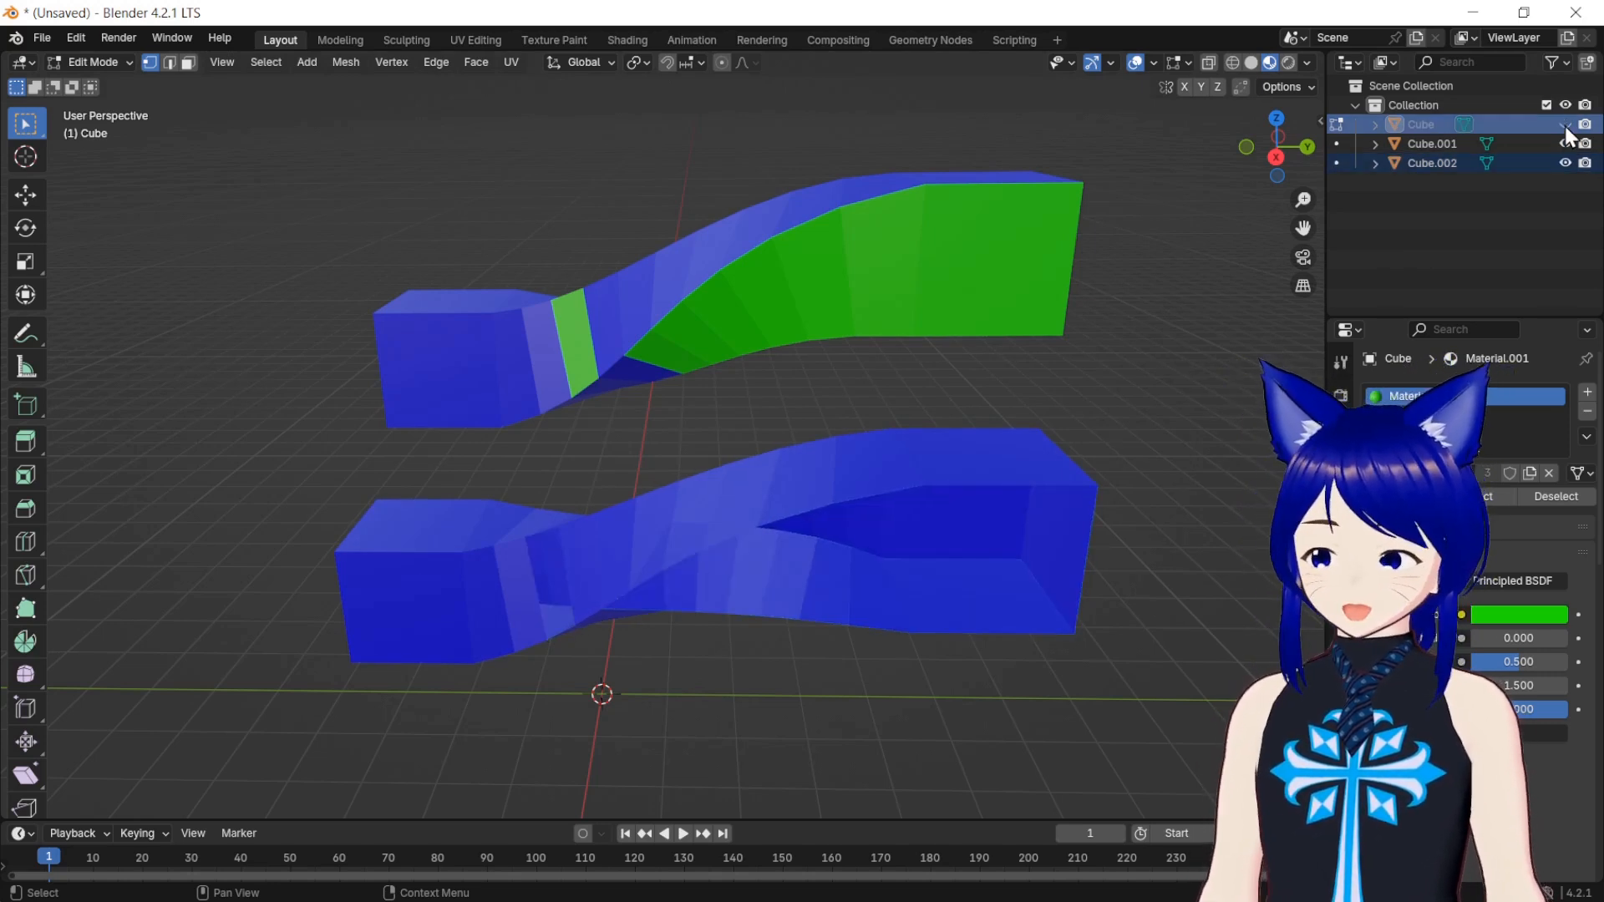
click(1565, 125)
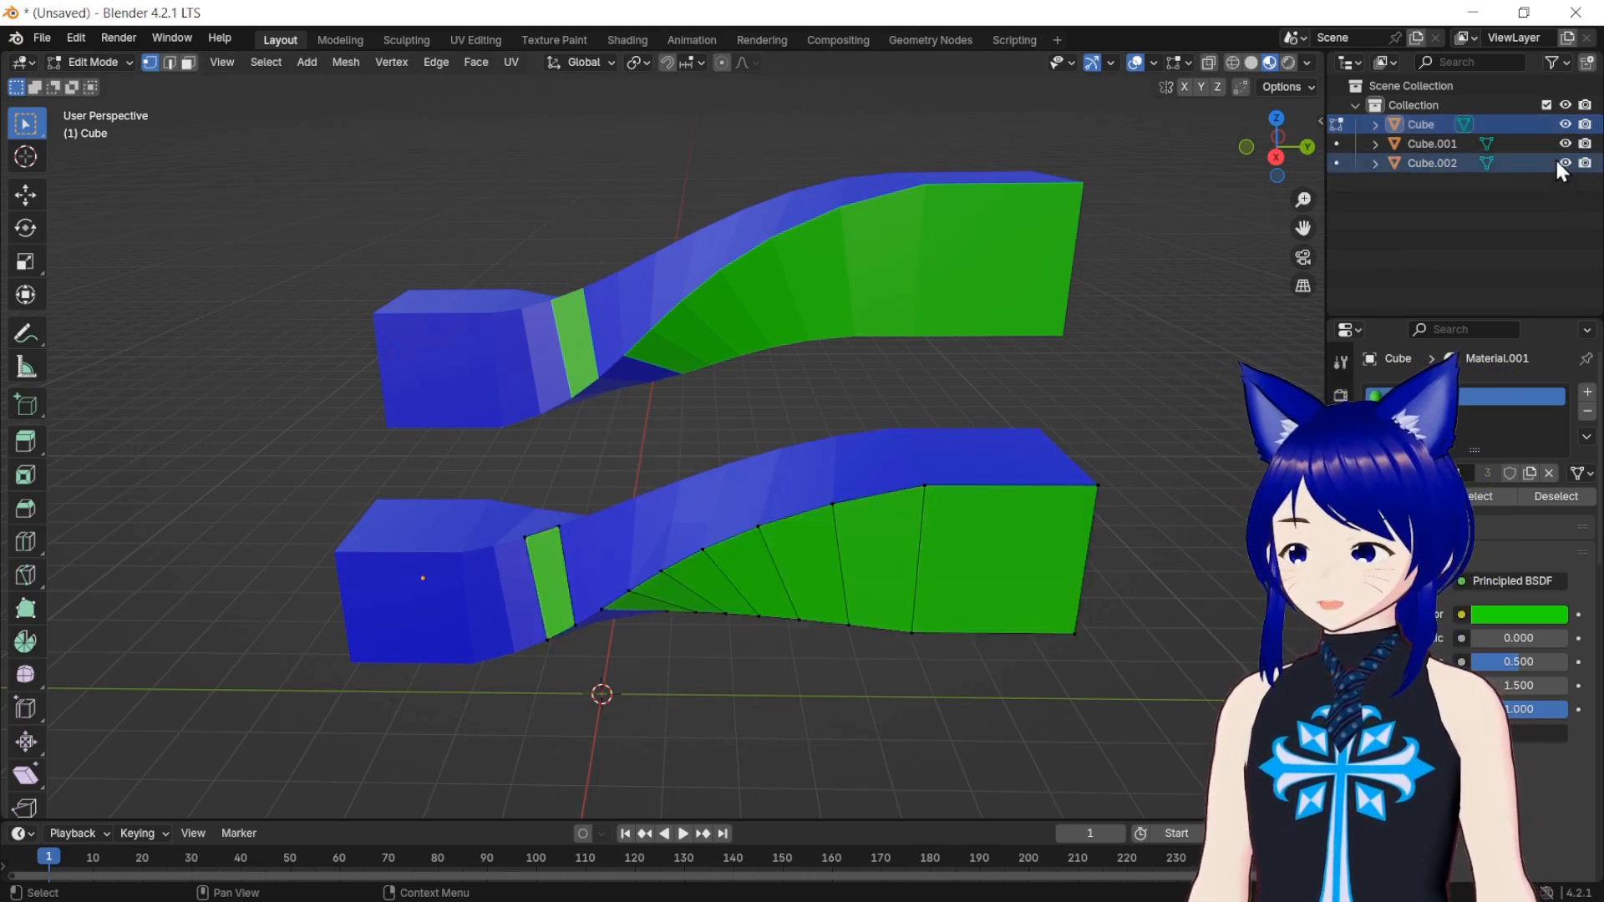
click(1564, 164)
click(1564, 164)
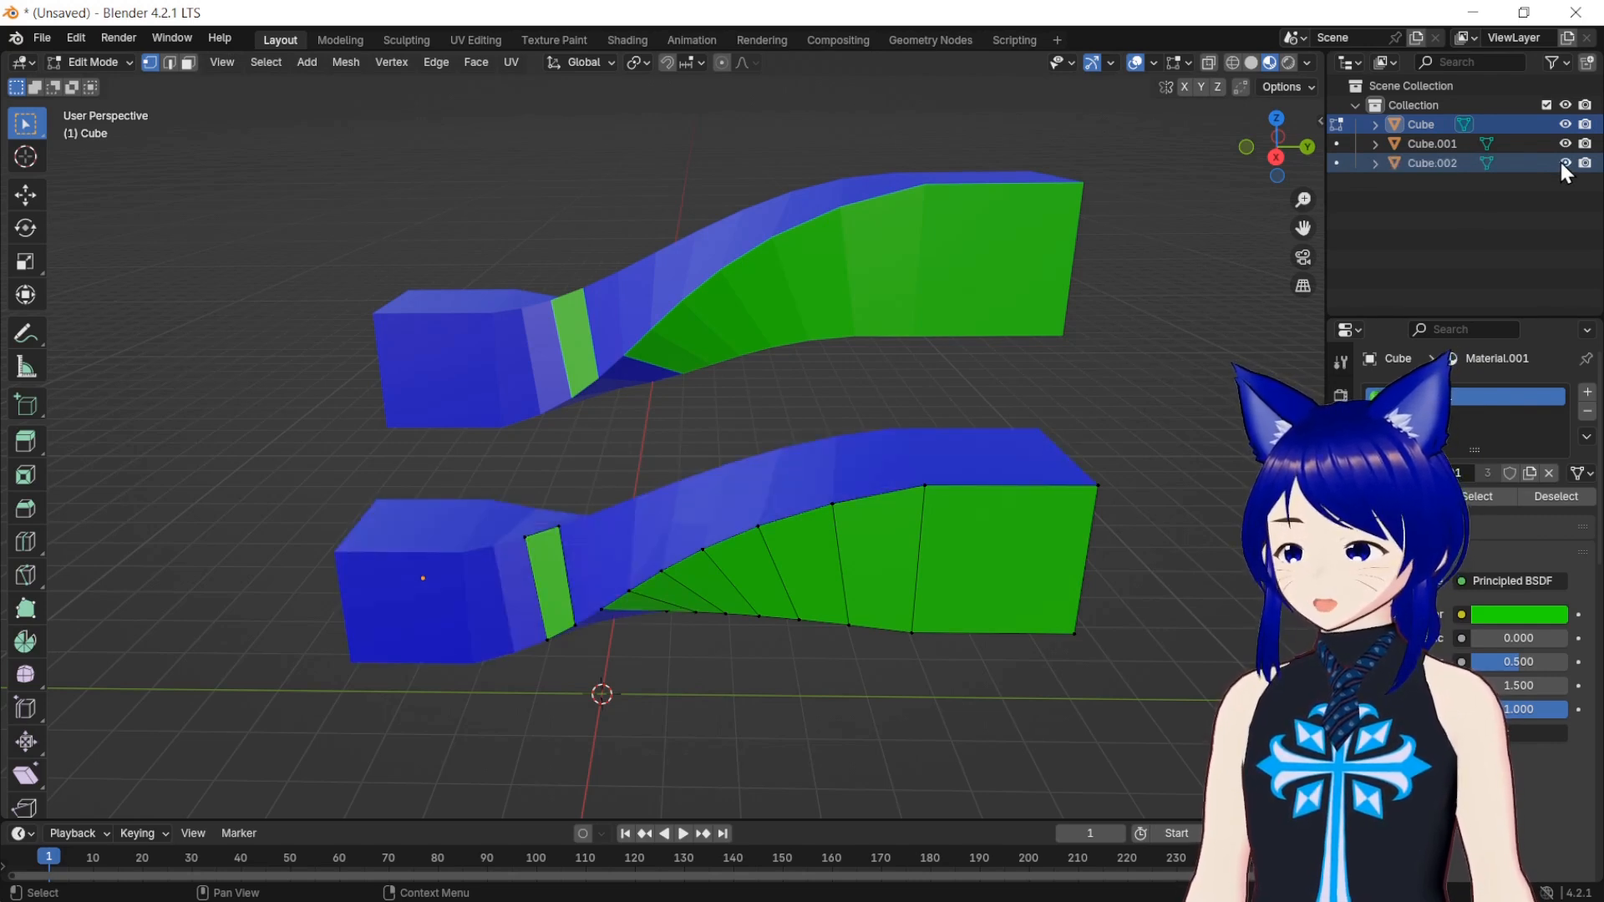
Step: In the green part, select the large end face and the second bridge face from it, and separate that selection into its own object
key(Tab)
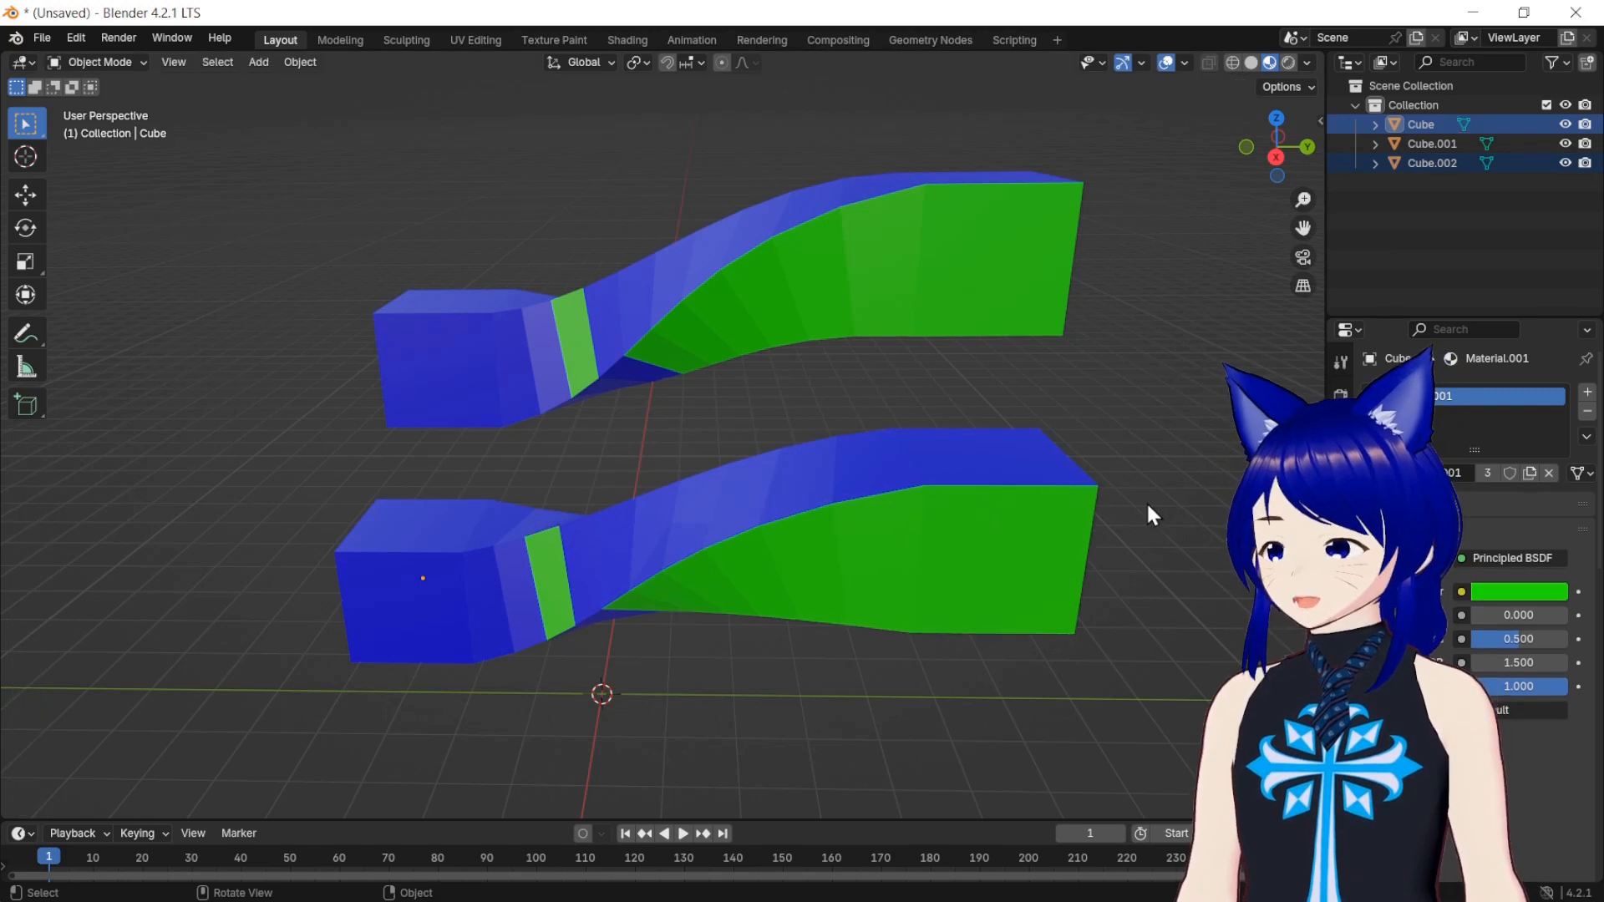
click(998, 566)
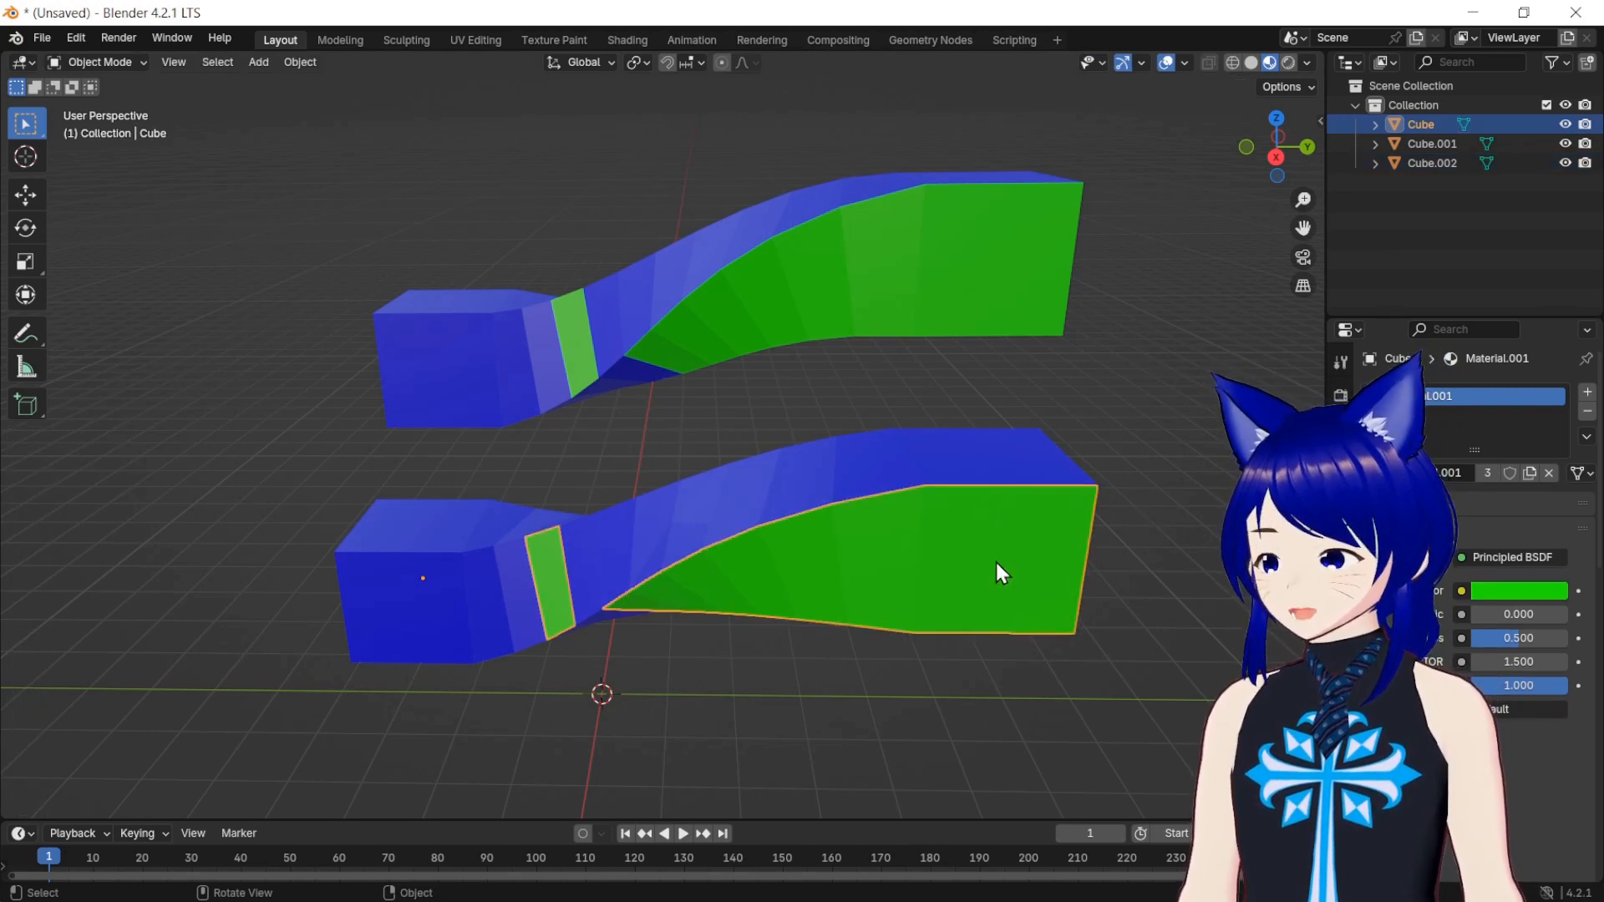
key(Tab)
click(189, 63)
click(962, 524)
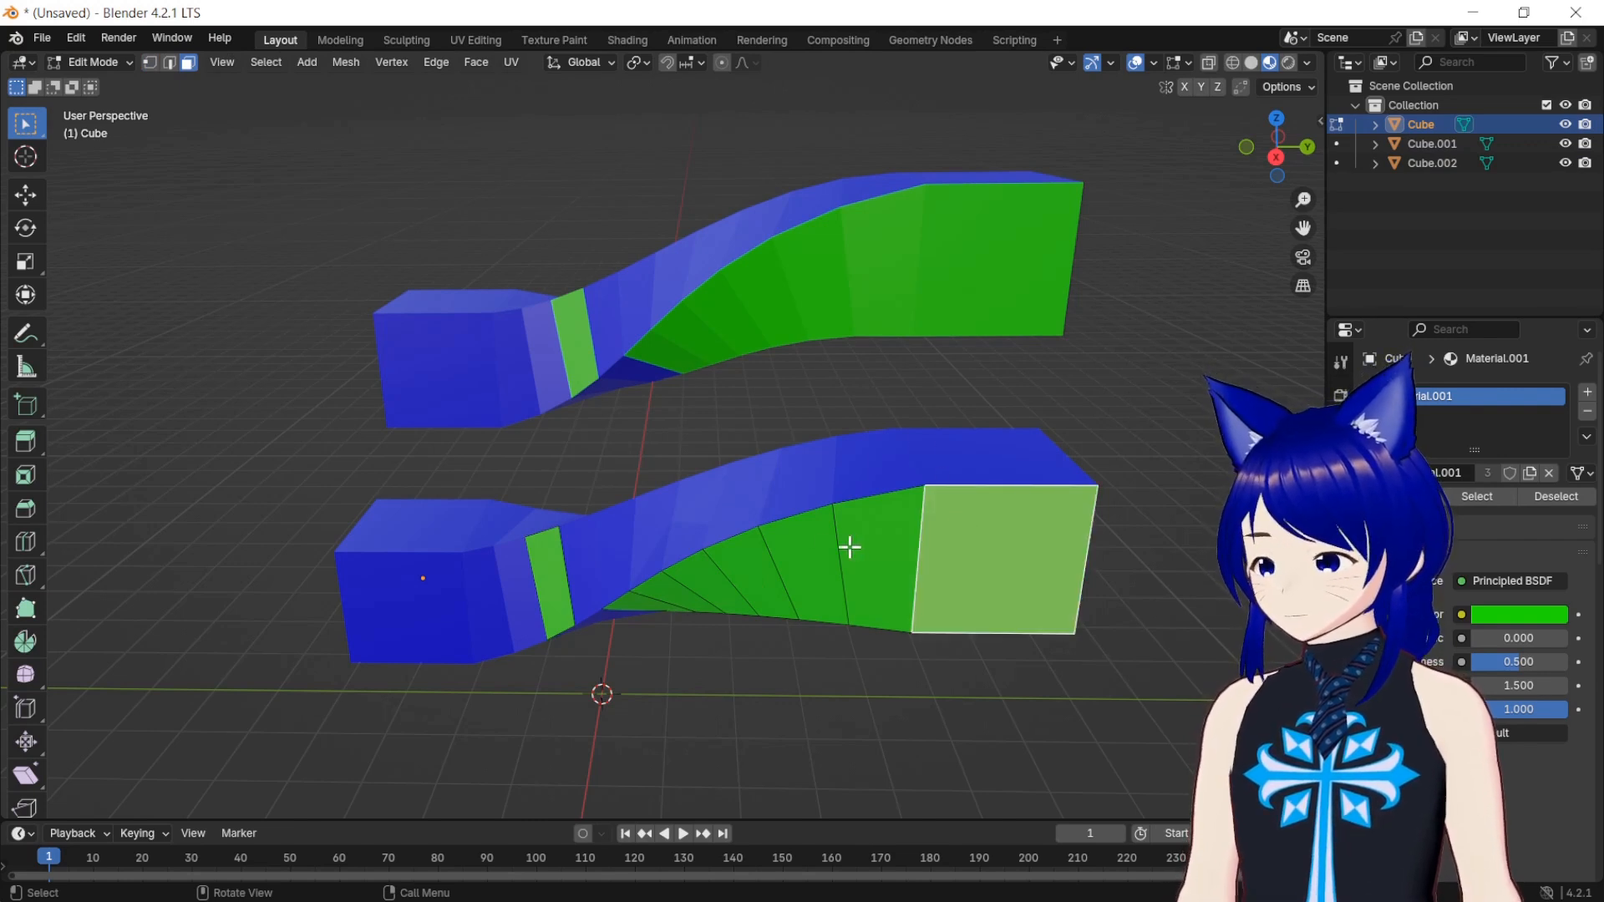
shift+click(800, 555)
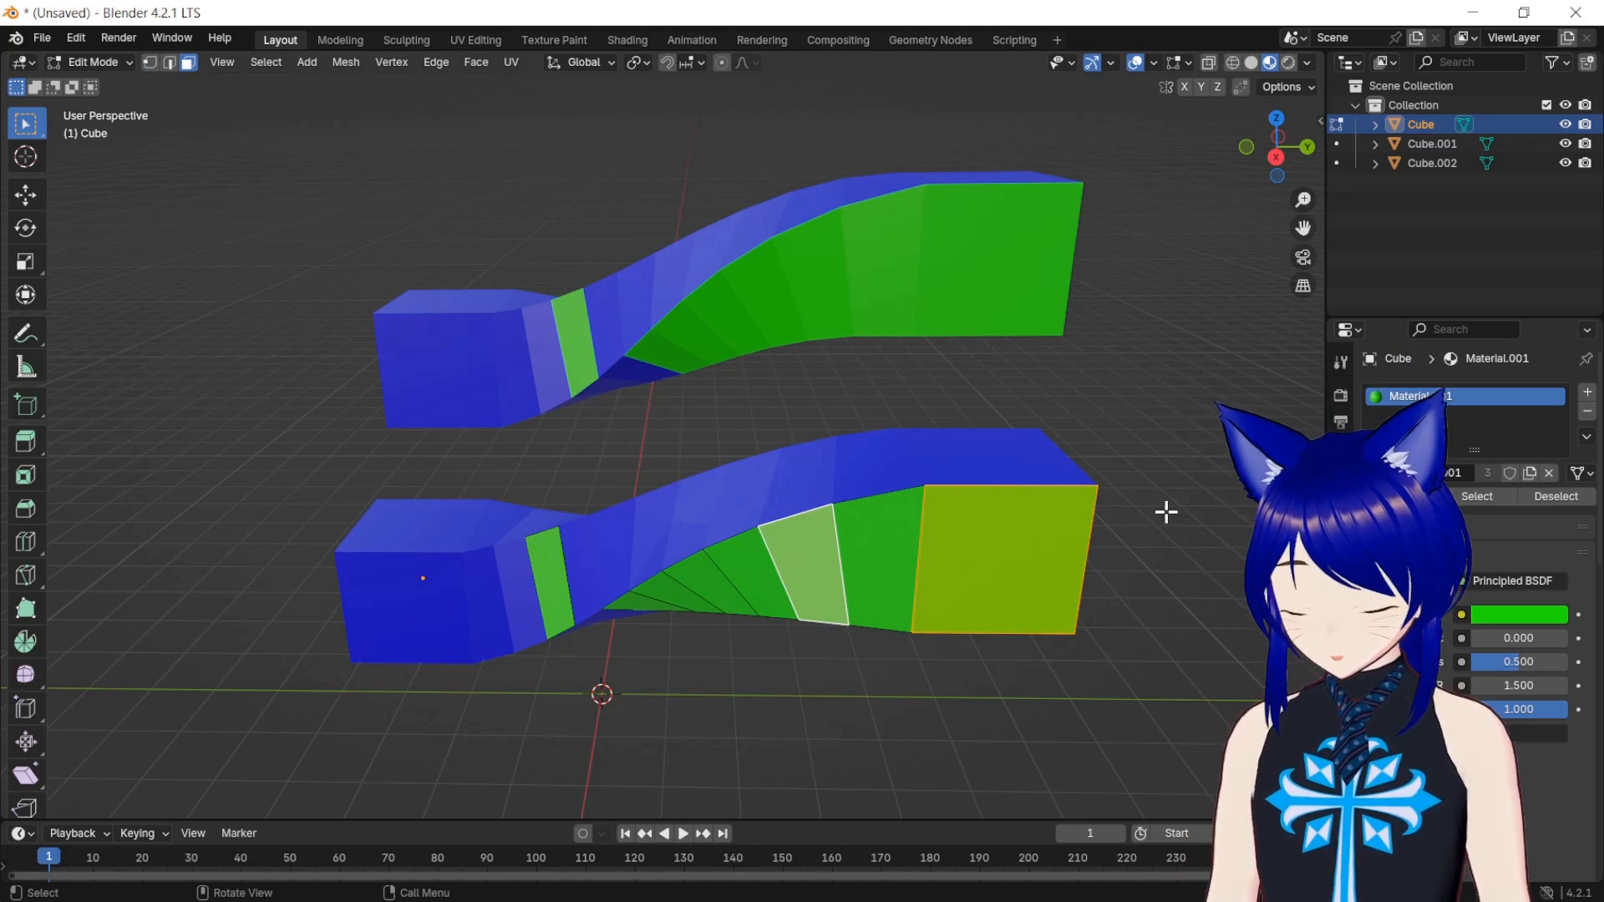
key(p)
click(1153, 491)
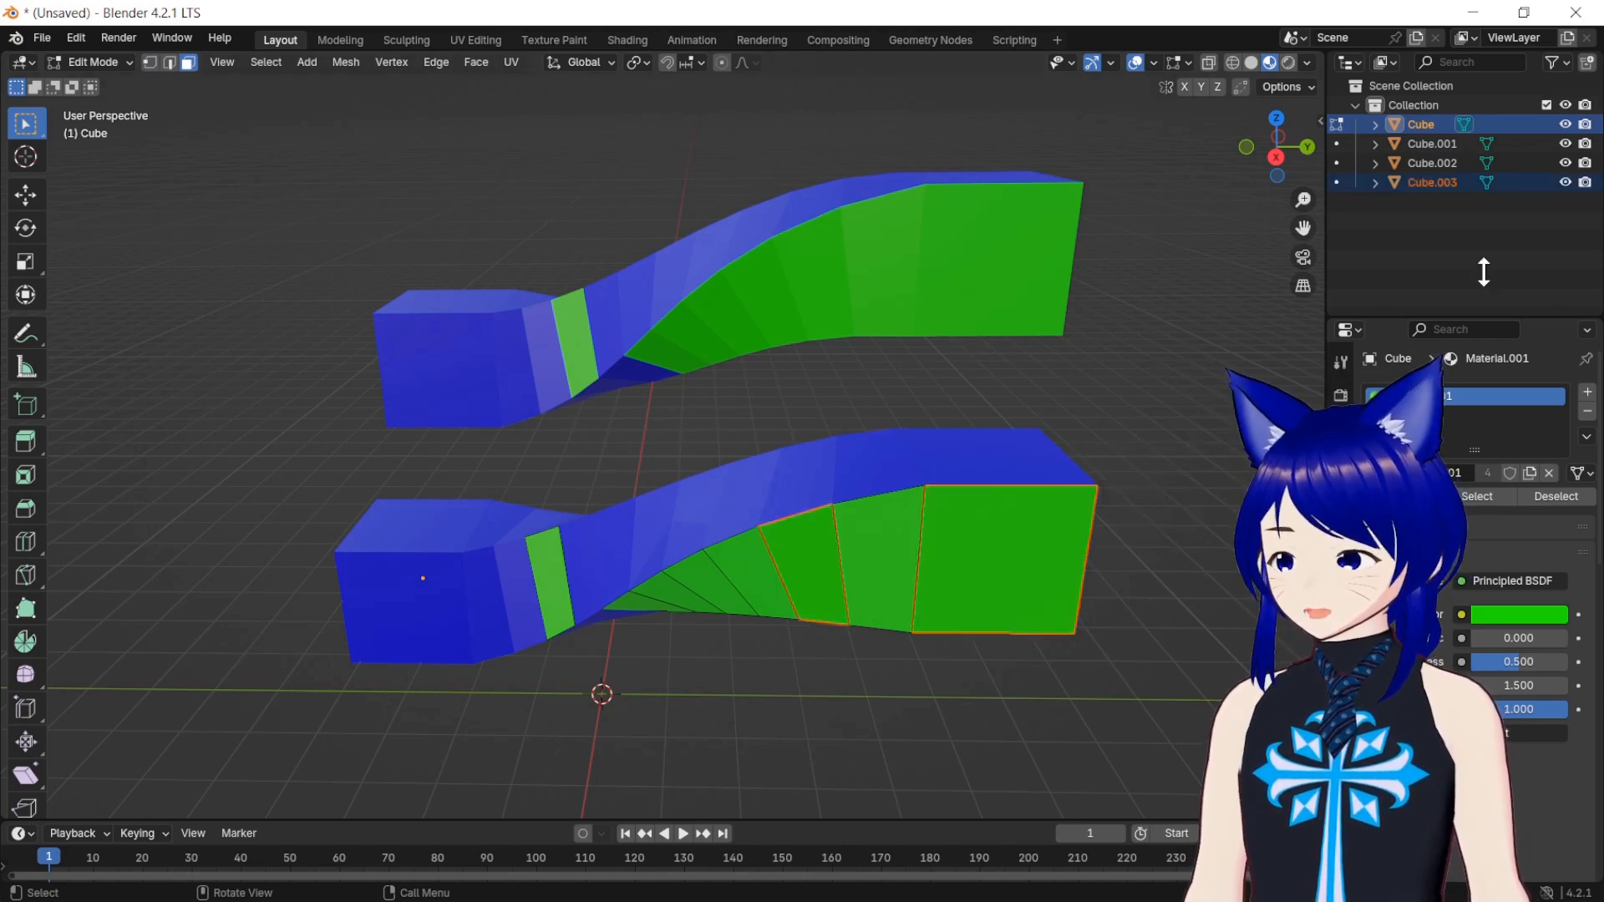
Step: Check the newly separated faces by toggling the visibility of Cube, Cube.002 and Cube.003, and show all objects again
click(1563, 182)
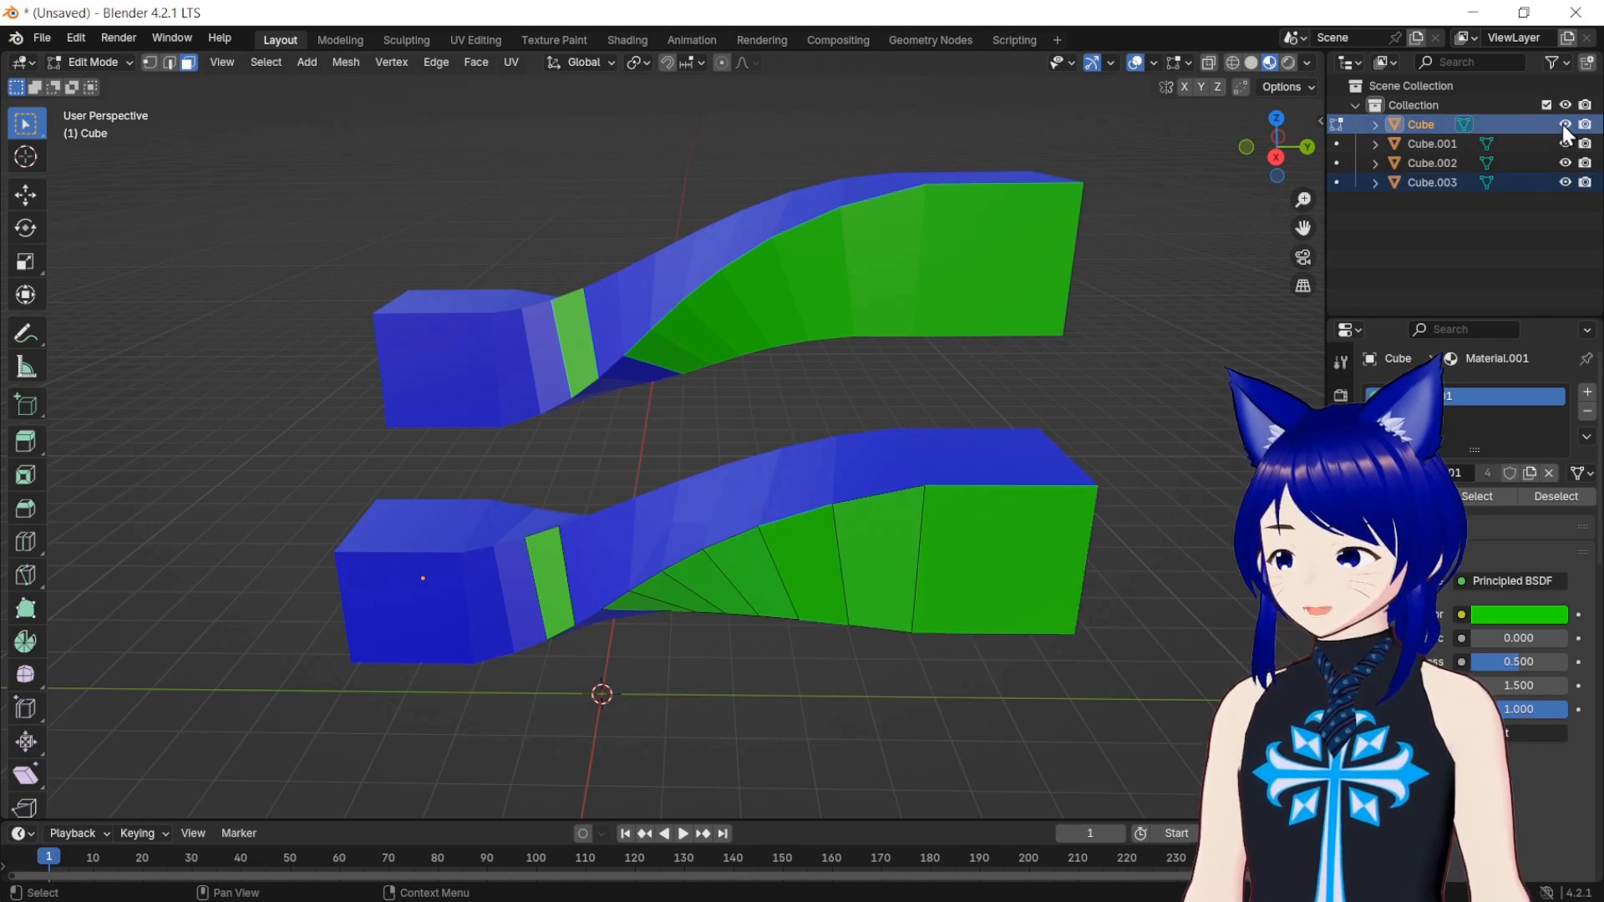
click(1564, 125)
click(1565, 125)
click(1565, 163)
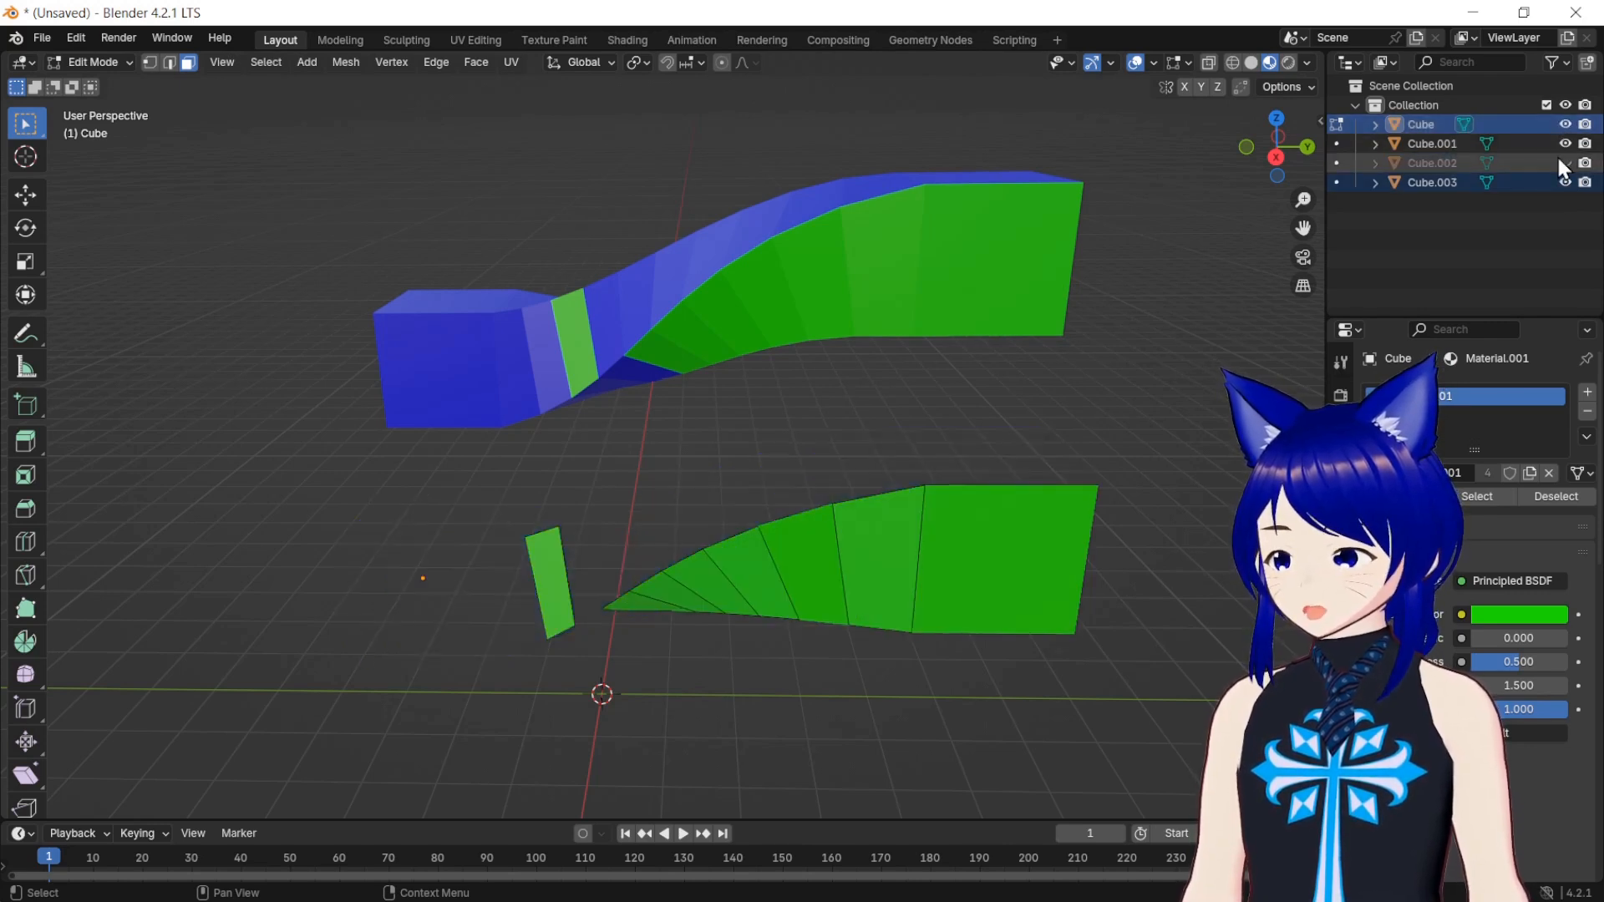
click(1564, 182)
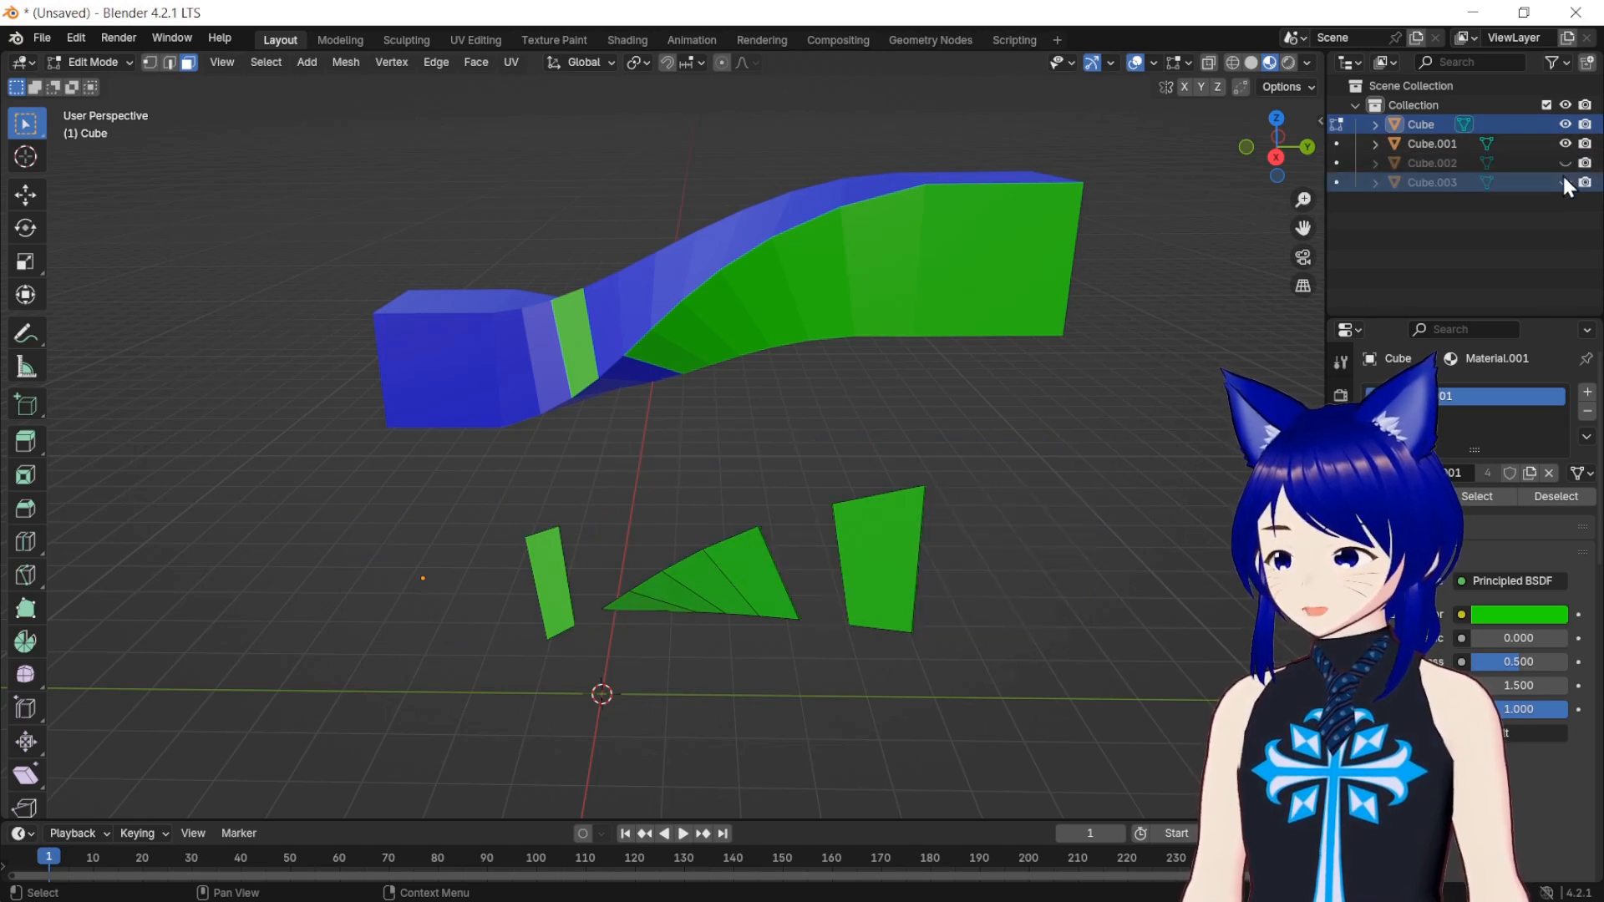
click(1565, 182)
click(1565, 163)
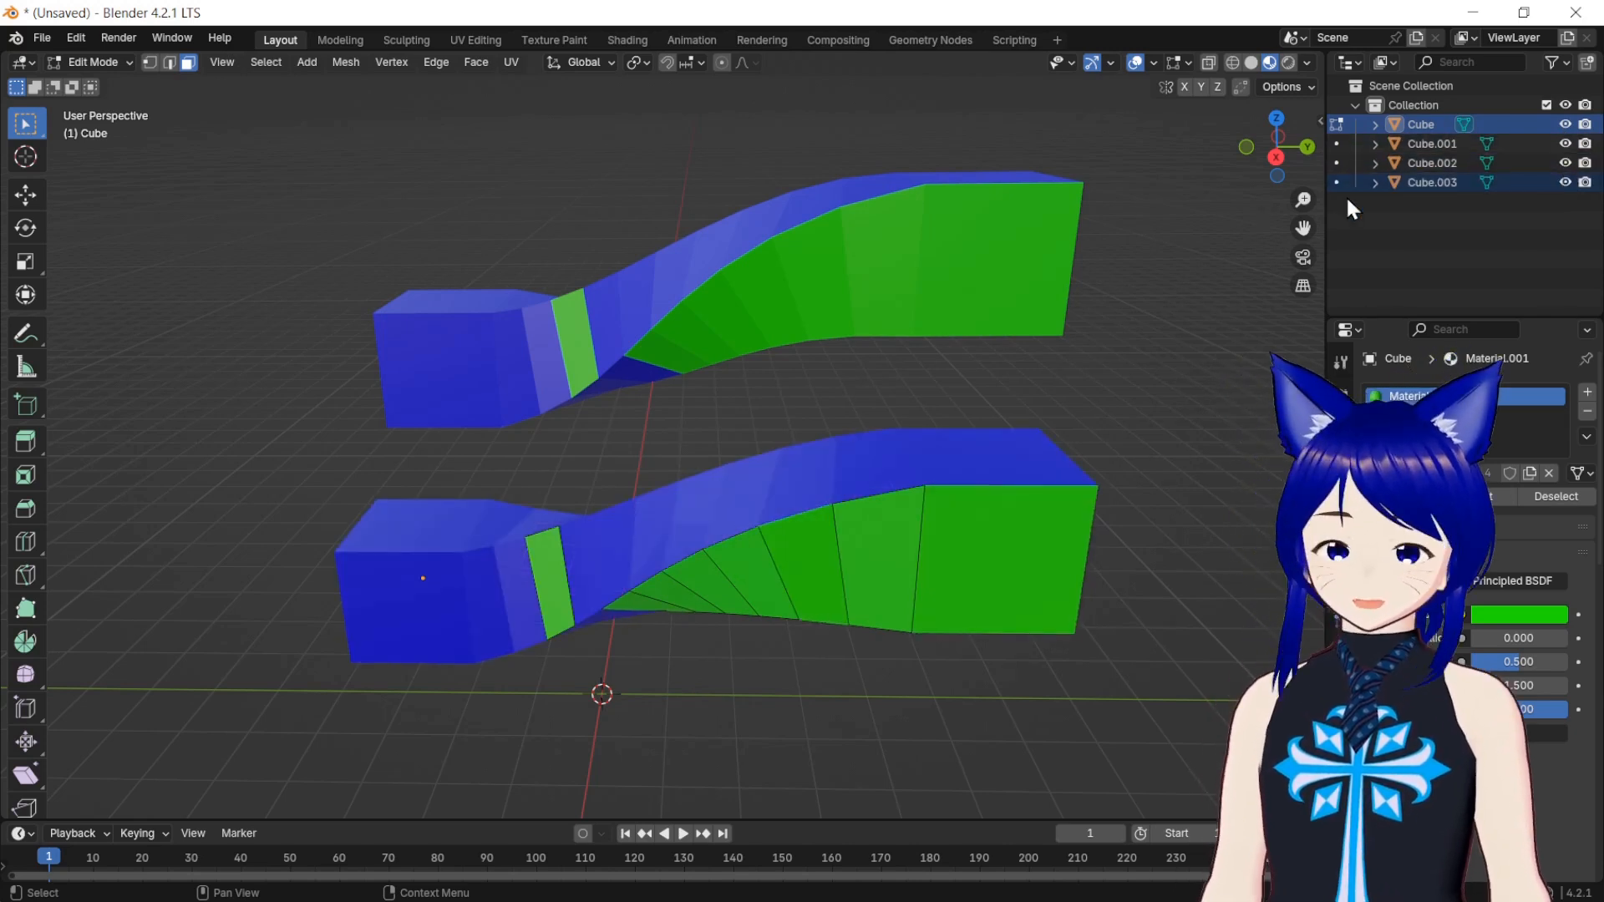